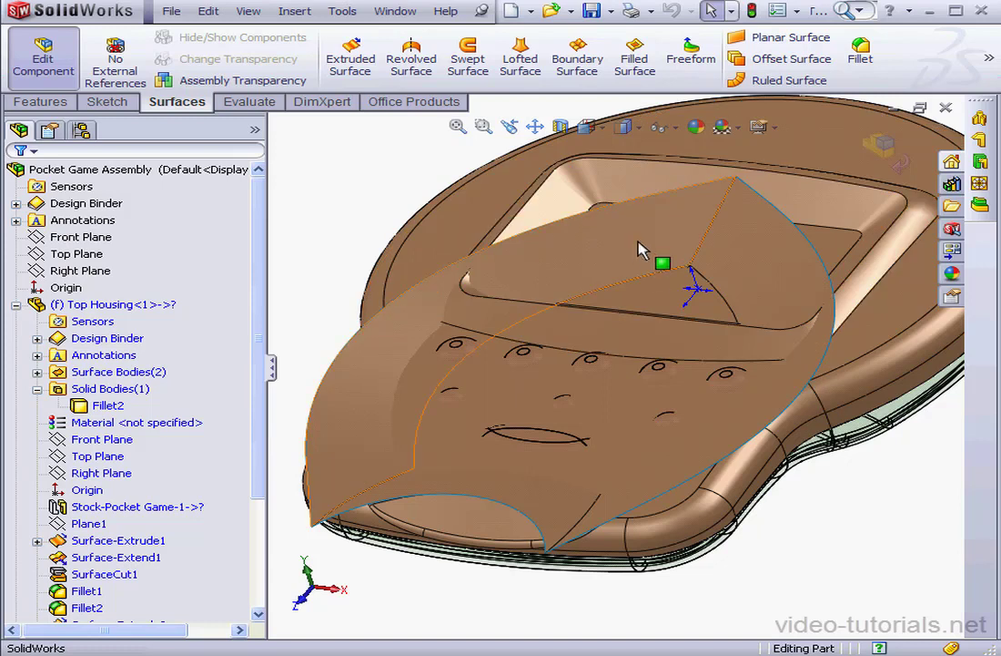
Hide the Top Housing's Fillet2 solid body so the drafted extruded surface can be inspected on its own
click(657, 242)
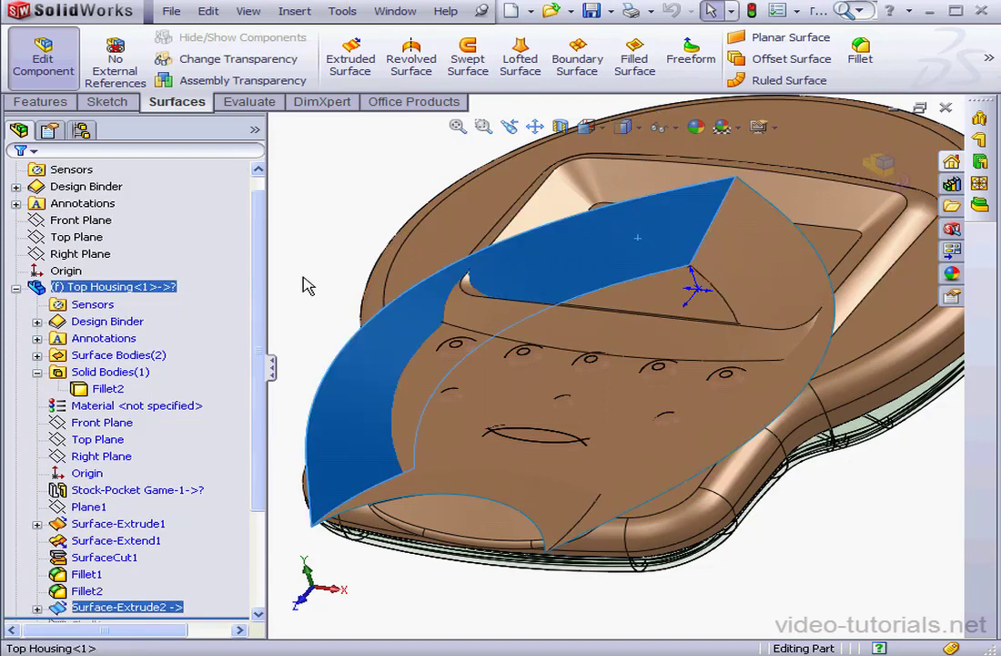
scroll(252, 339, down, 1)
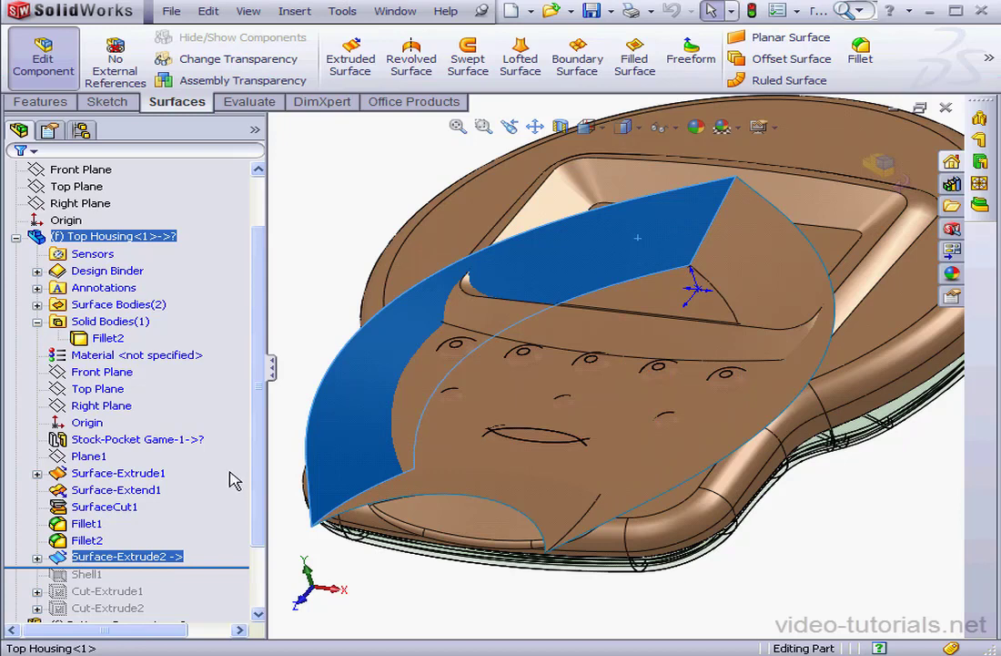
right_click(98, 338)
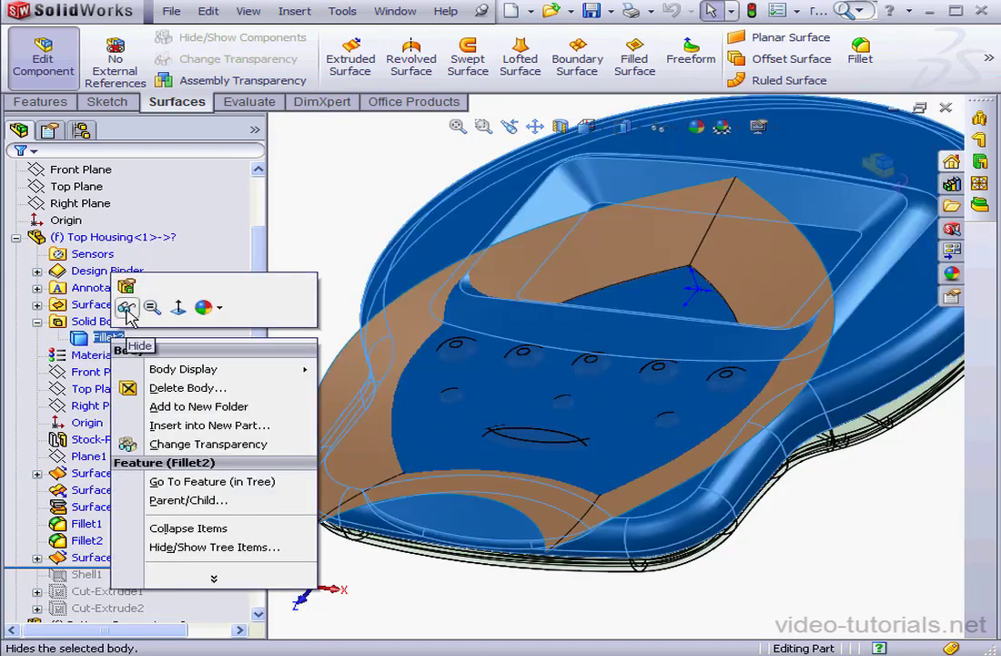
click(128, 309)
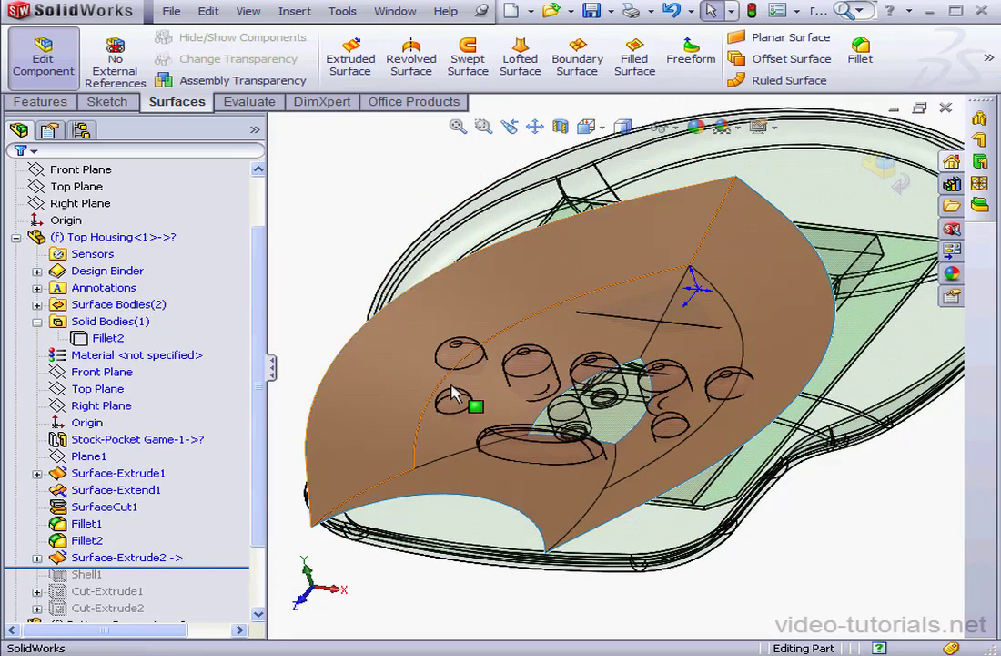
Redefine the Surface-Extrude2 feature with a Blind end condition and a depth of 6 mm
click(575, 284)
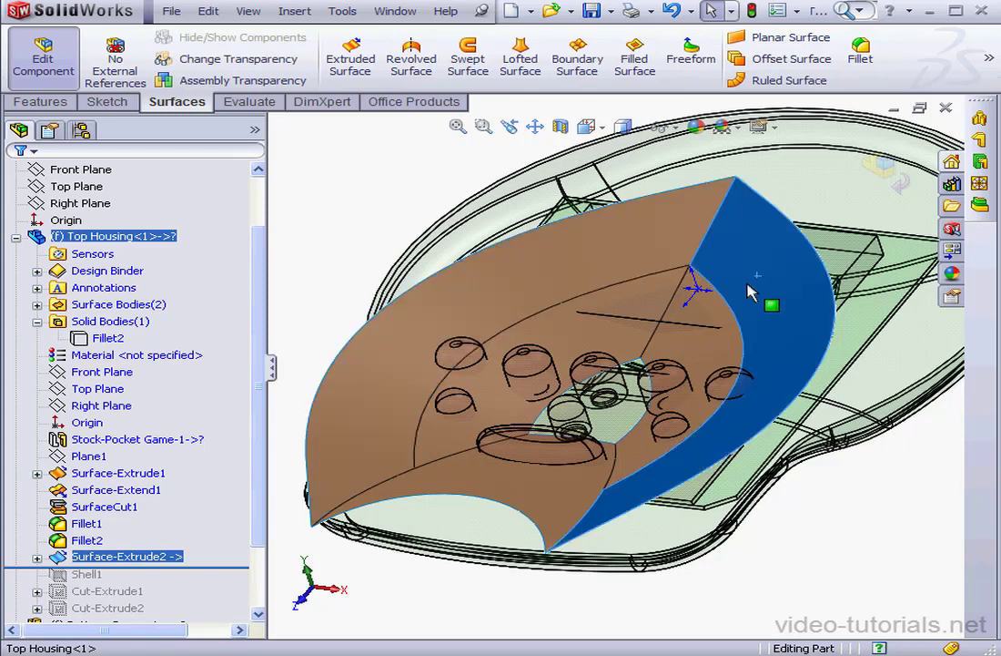
click(619, 315)
click(690, 326)
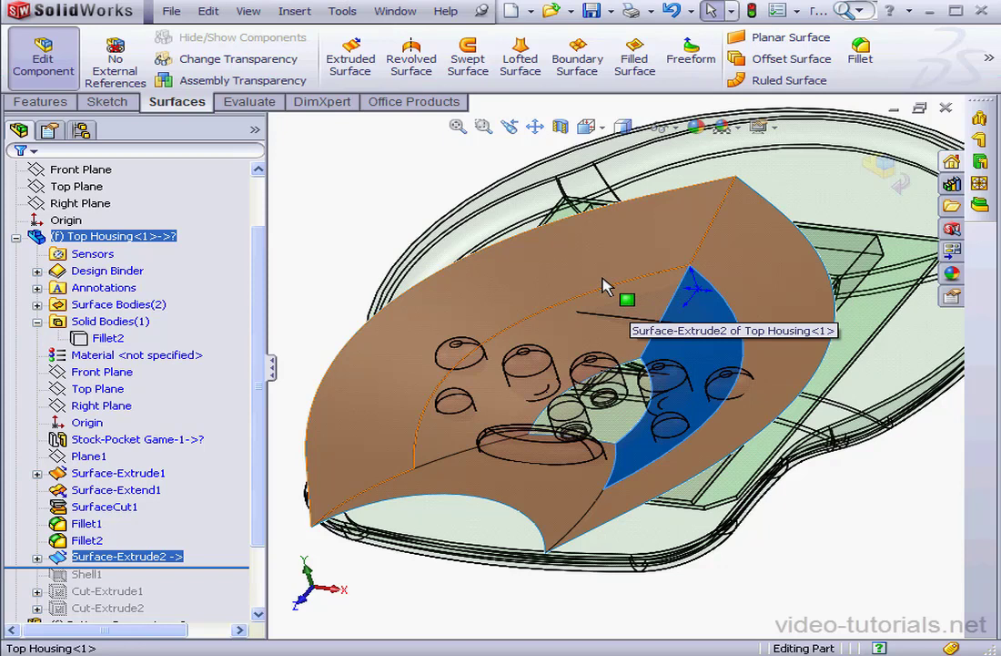
right_click(145, 559)
click(175, 505)
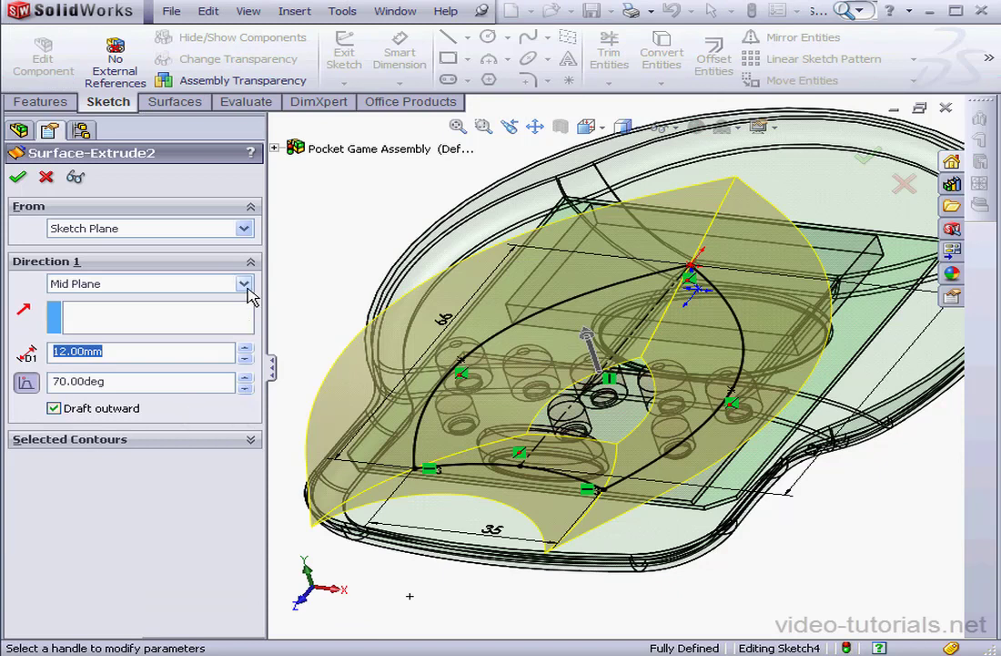
click(244, 284)
click(62, 300)
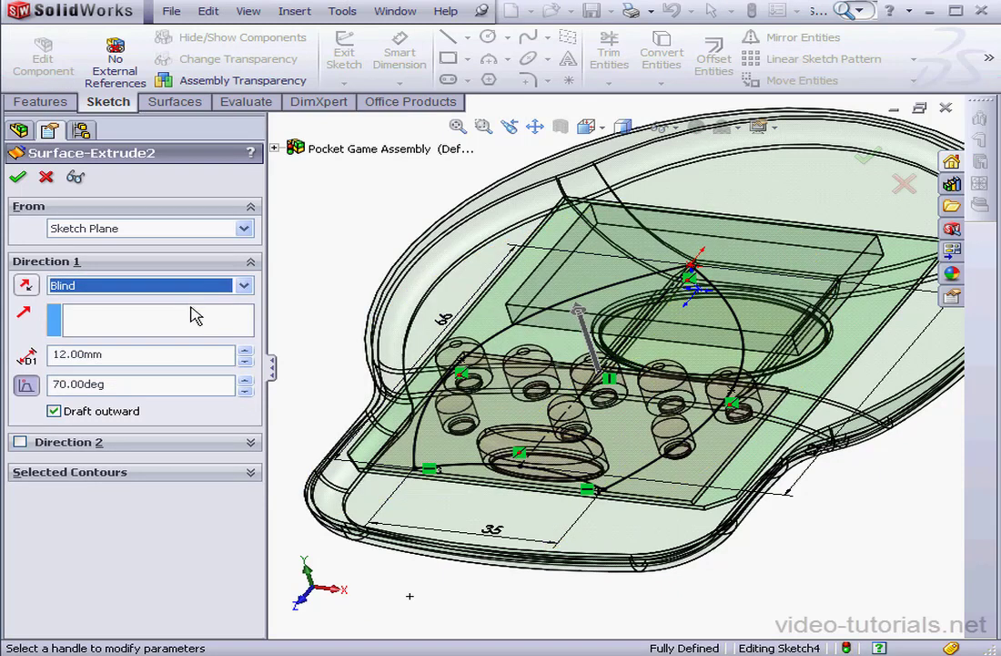
drag(164, 355, 7, 355)
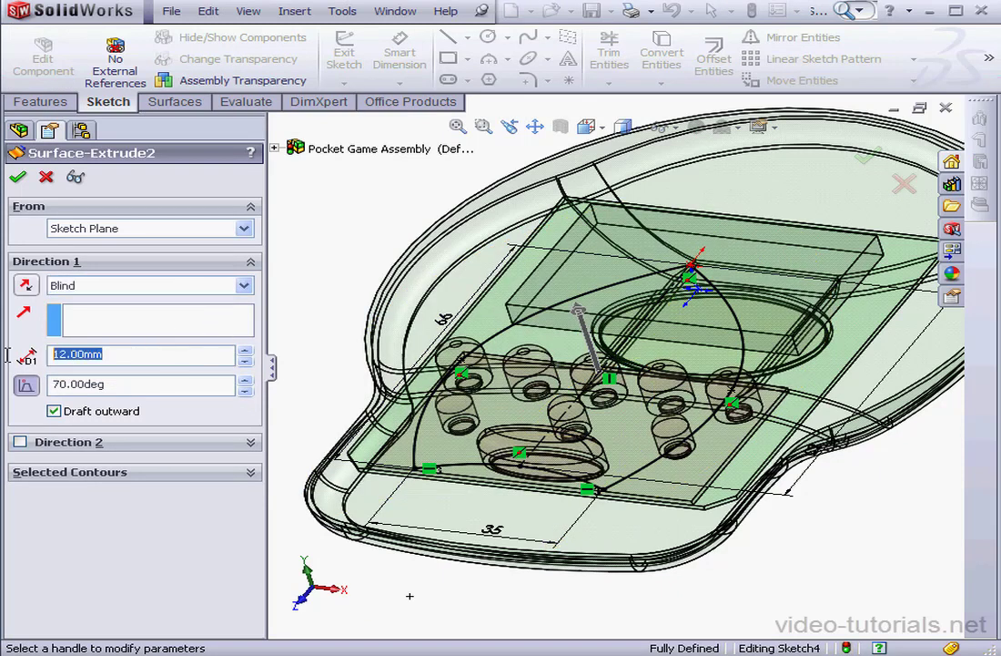
text(6)
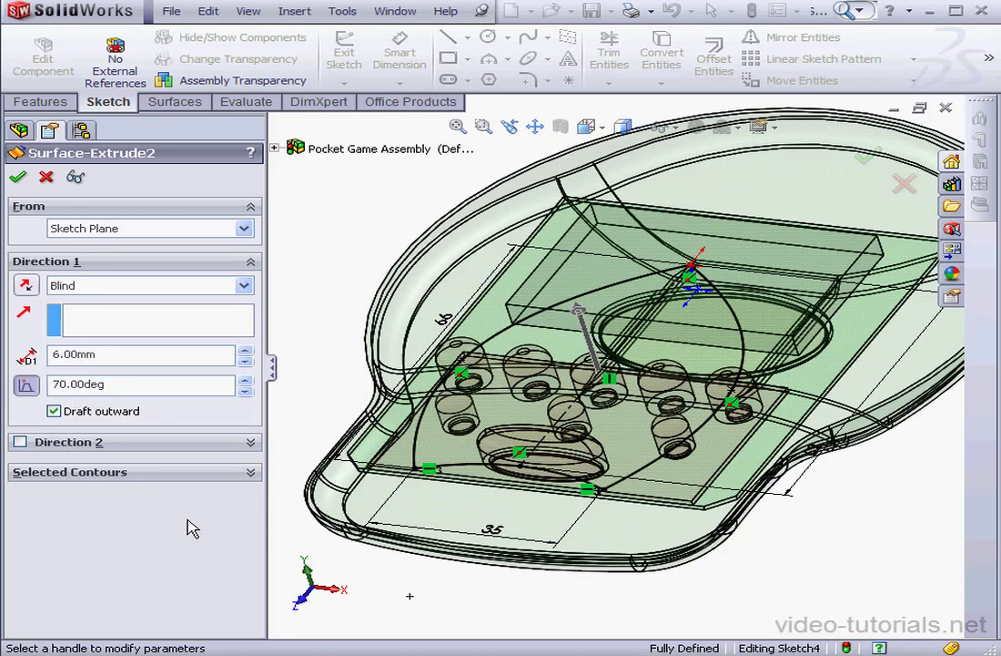
click(18, 176)
Extend the three inner edges of the drafted extruded surface by a distance of 10 mm with Extend Surface
click(177, 101)
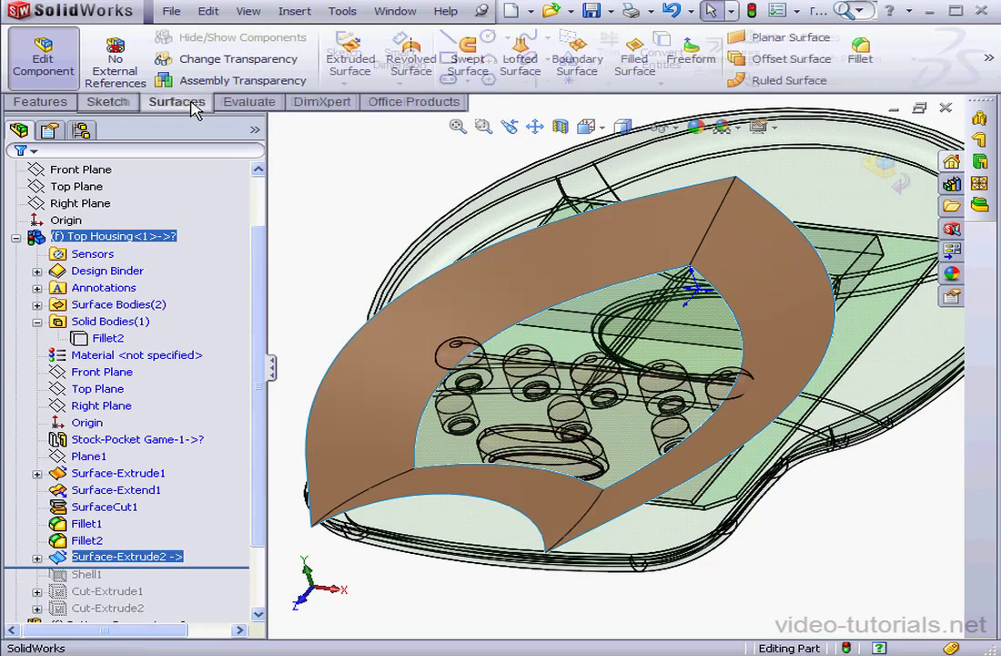
click(989, 59)
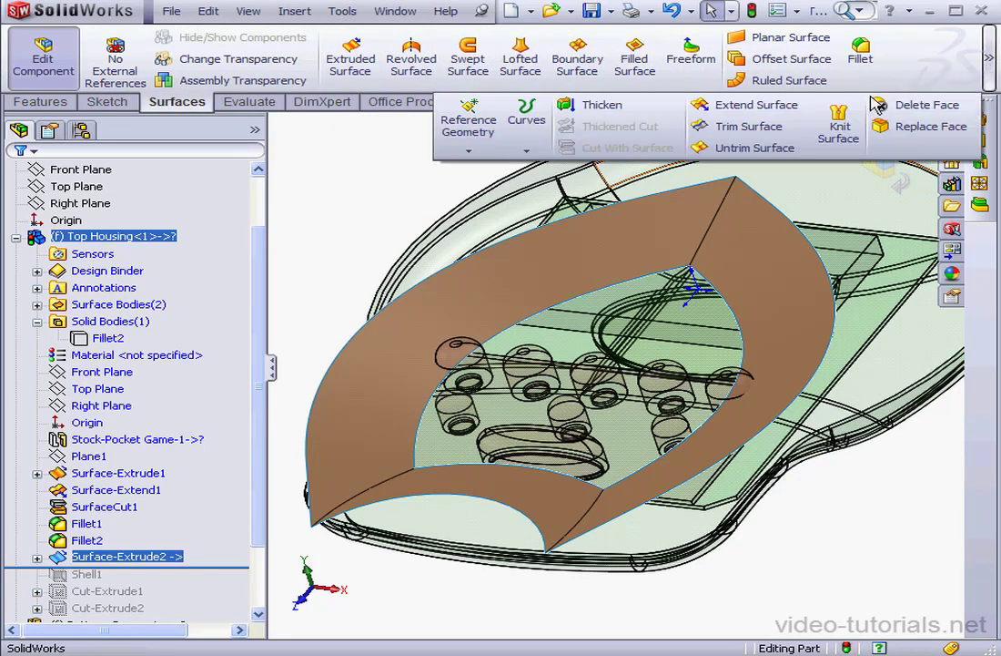
click(763, 108)
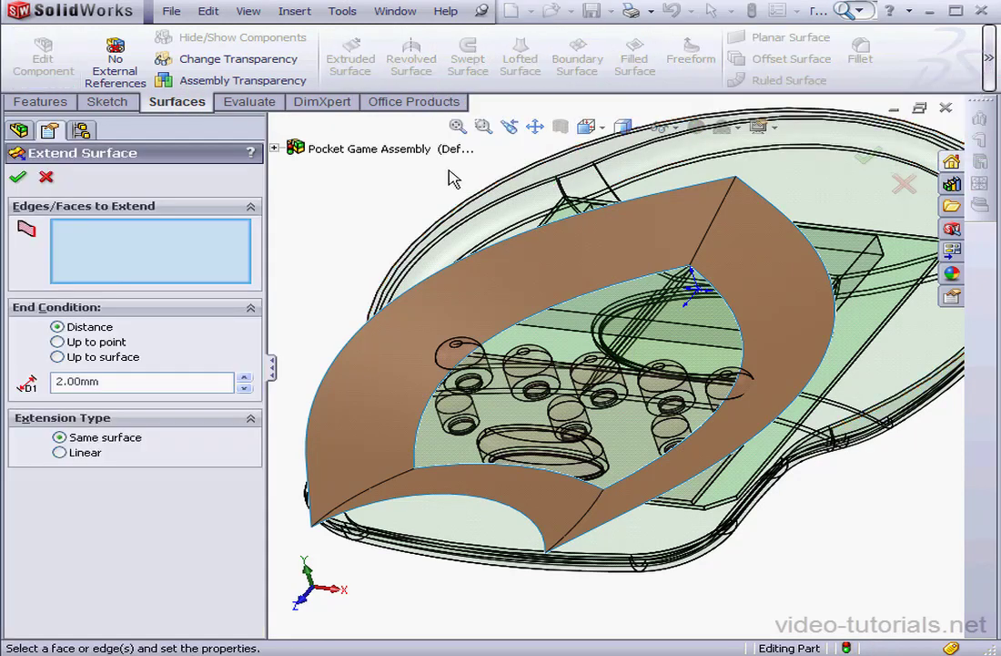
click(736, 313)
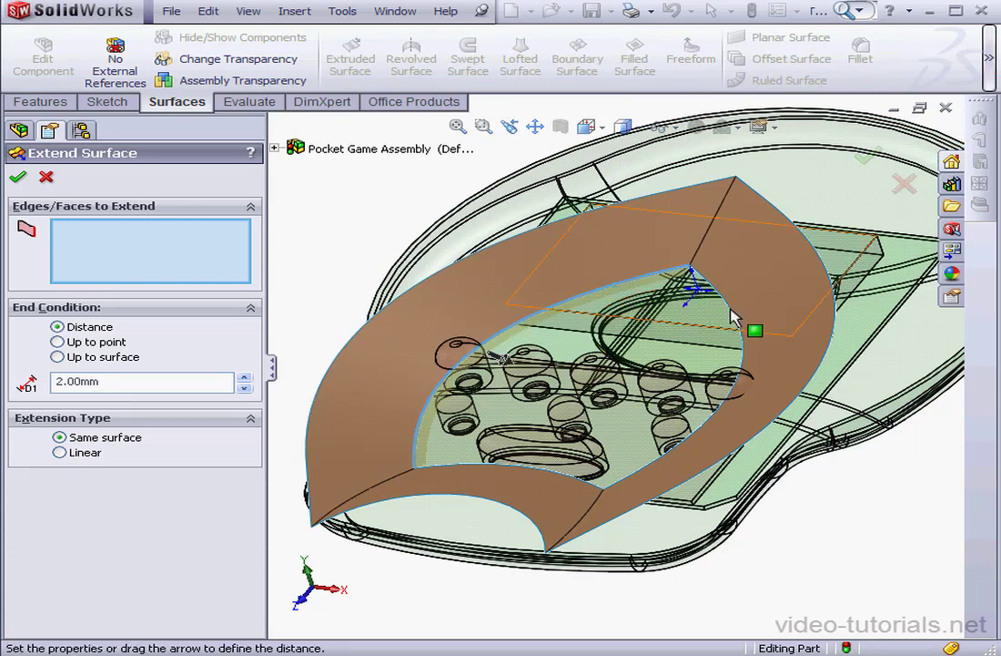
click(626, 260)
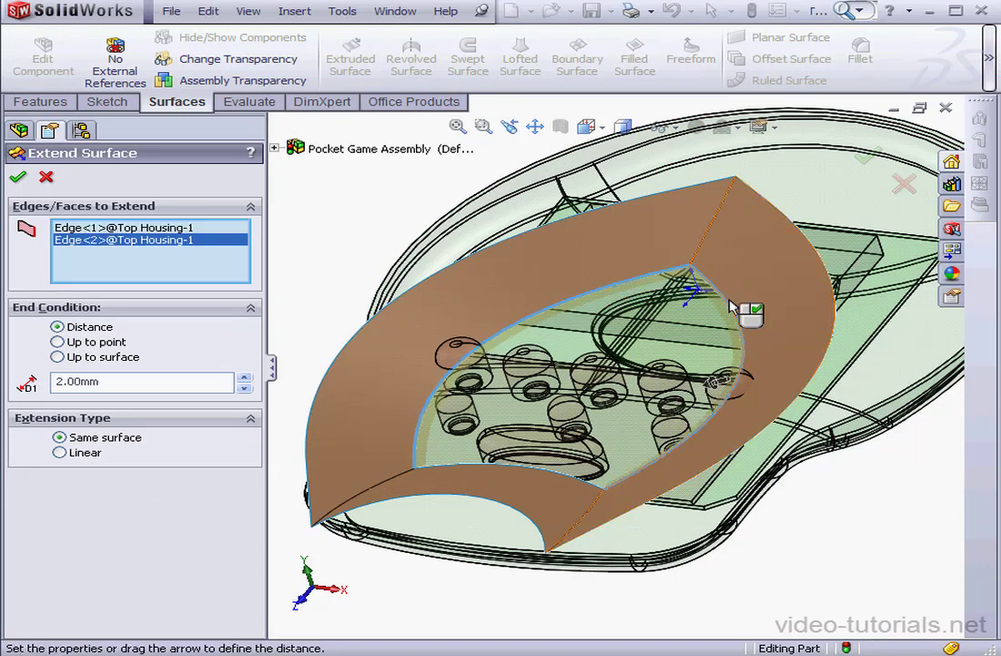
click(590, 478)
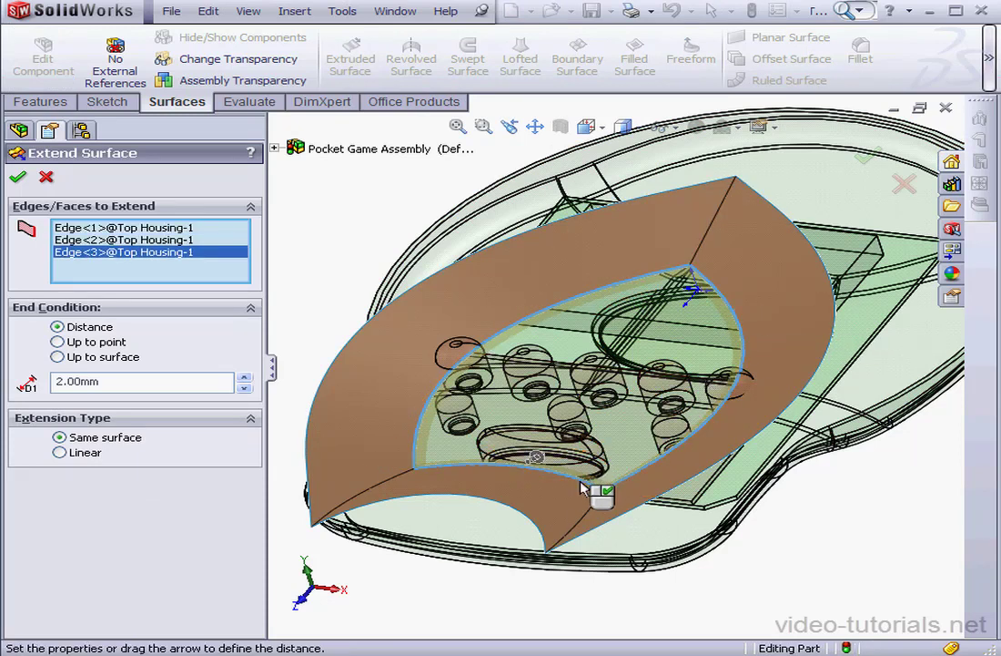
double_click(108, 378)
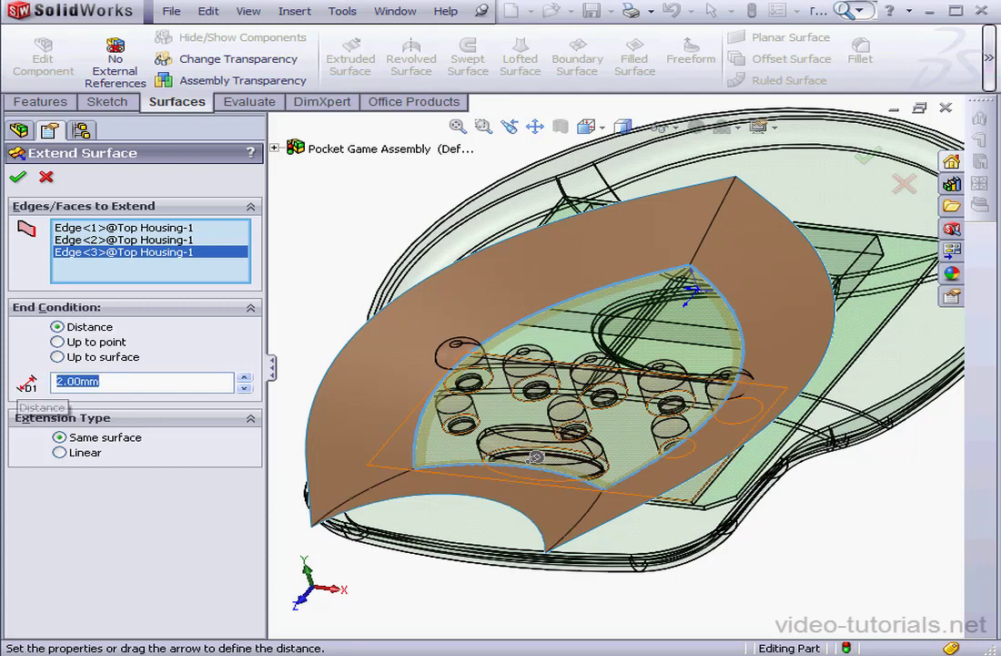
text(10)
key(Return)
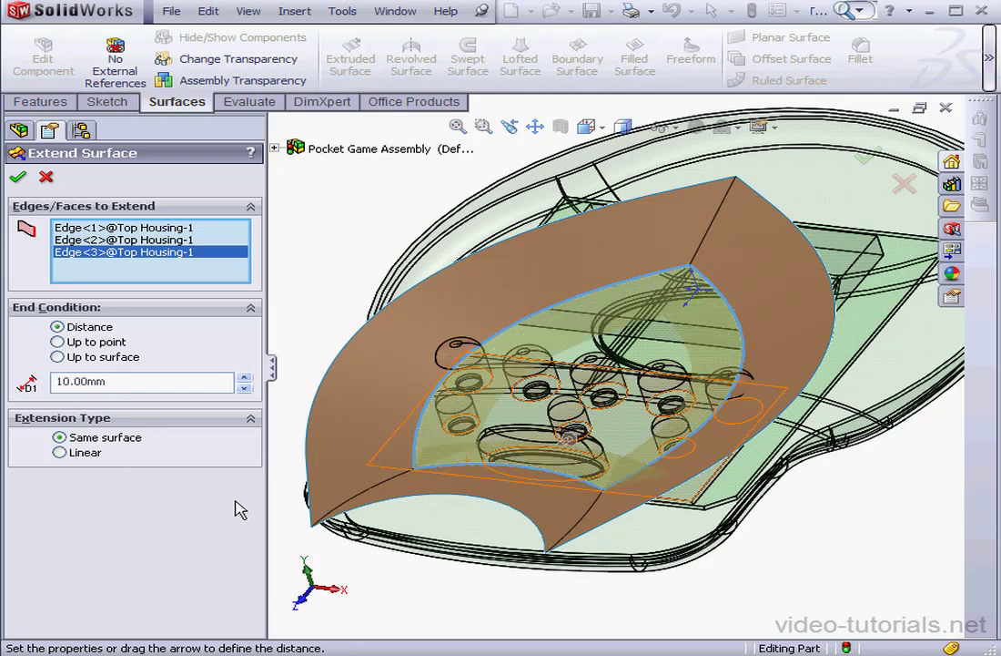
click(18, 176)
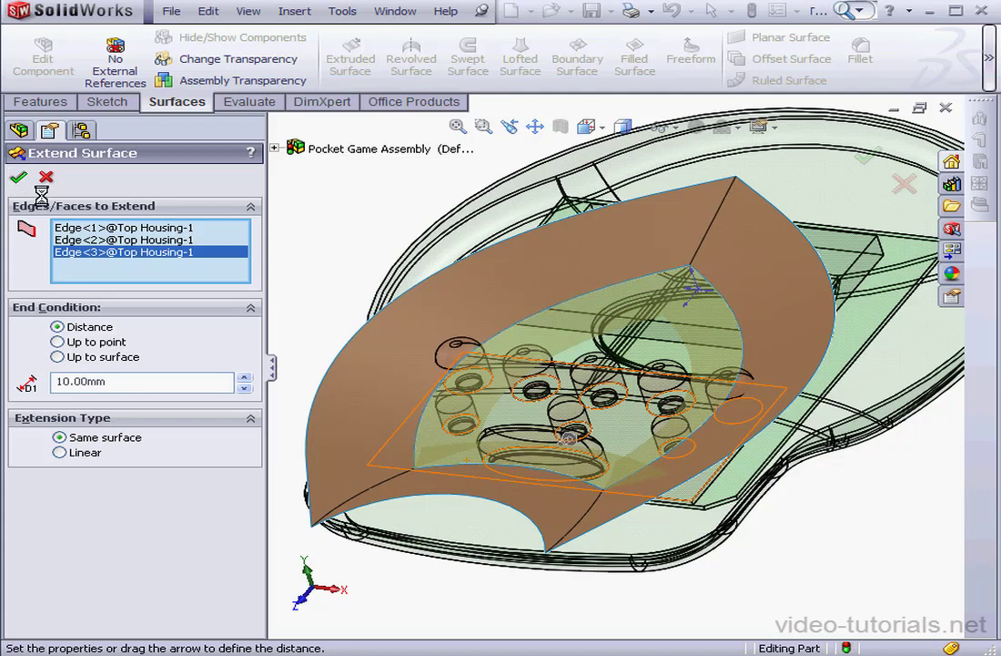
Show the hidden Fillet2 solid body of the Top Housing again
click(548, 285)
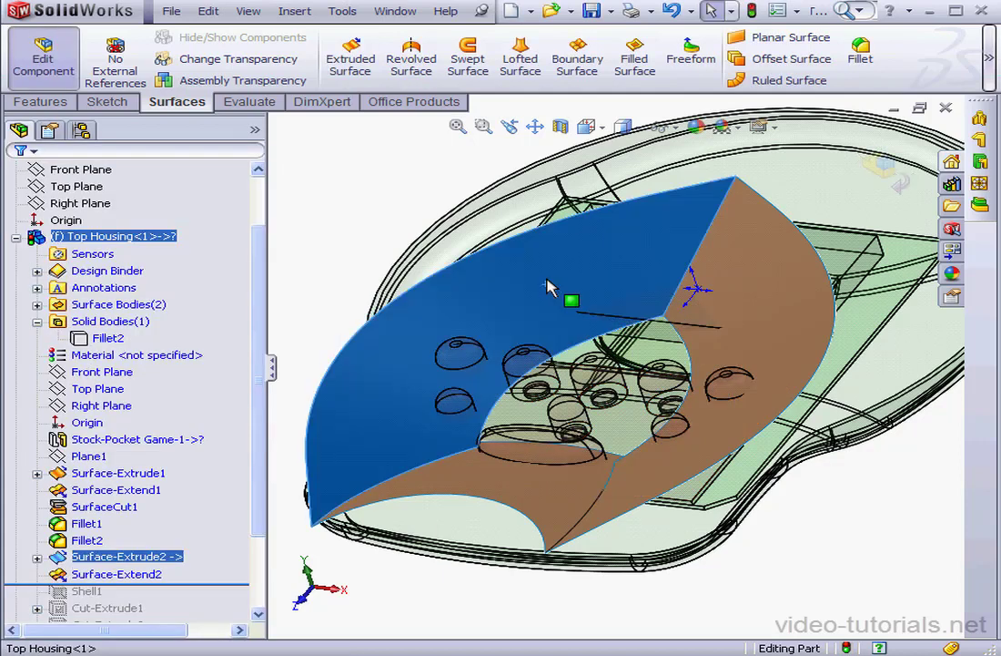
click(769, 288)
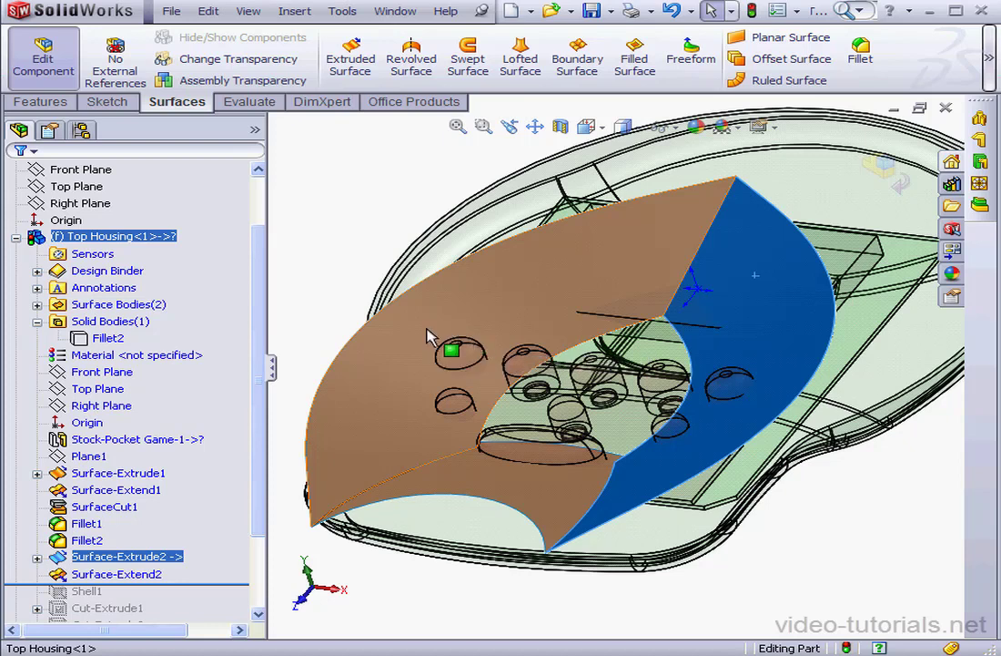
right_click(110, 340)
click(204, 442)
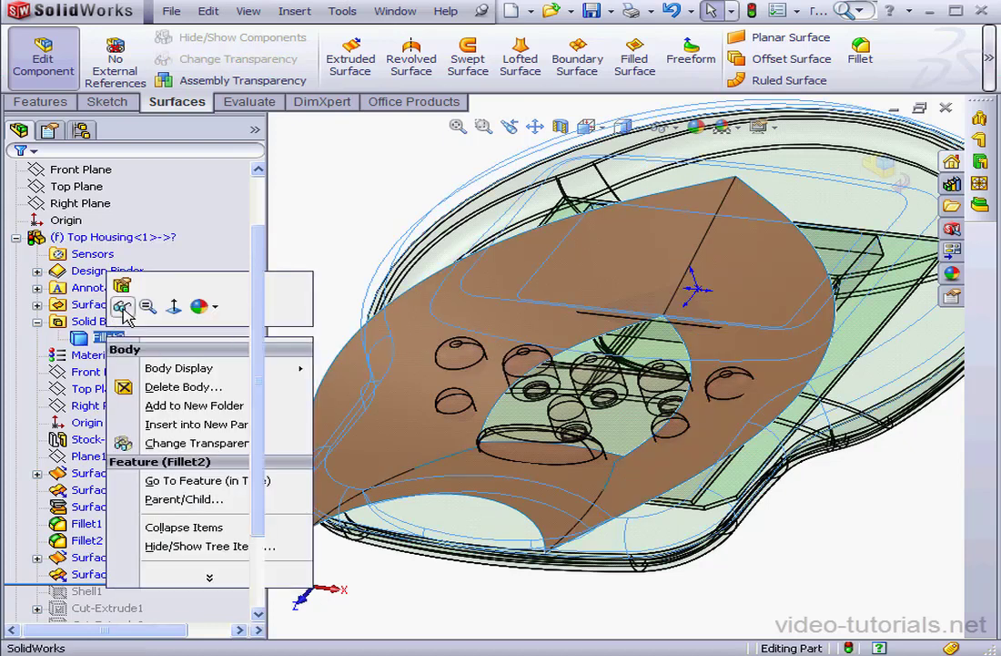
Create a 3D sketch with an intersection curve between the extruded surface's front face and the housing's top face
click(114, 102)
click(344, 83)
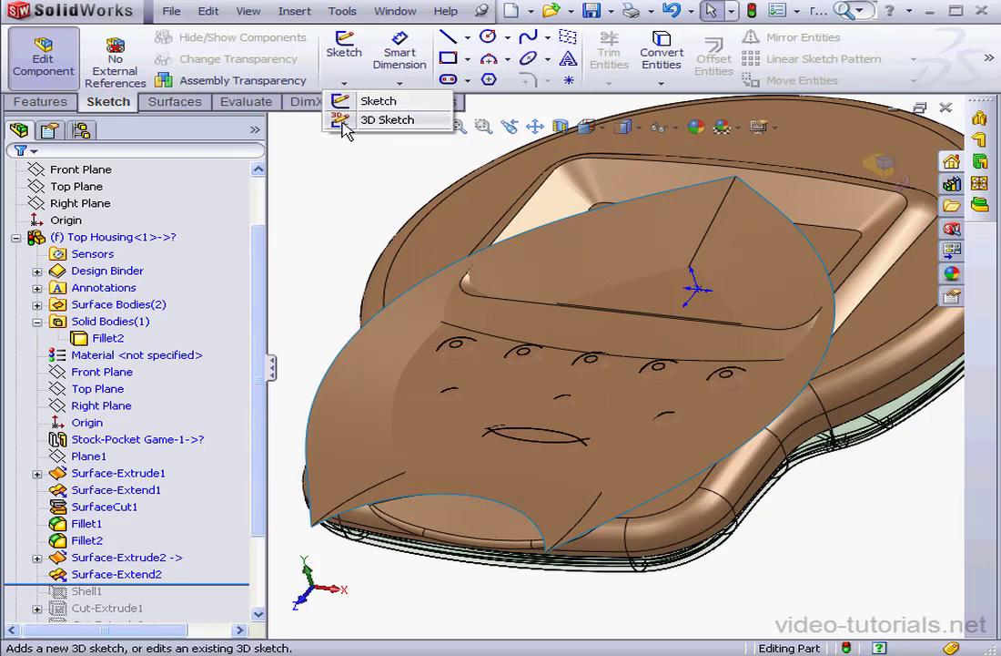
click(346, 119)
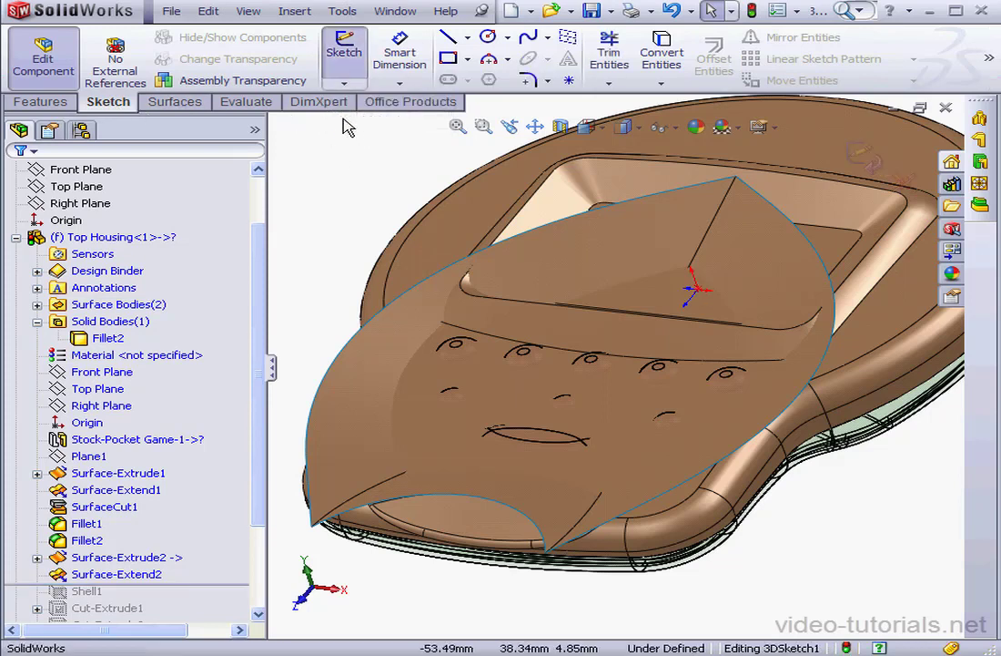
click(343, 11)
mouse_move(439, 280)
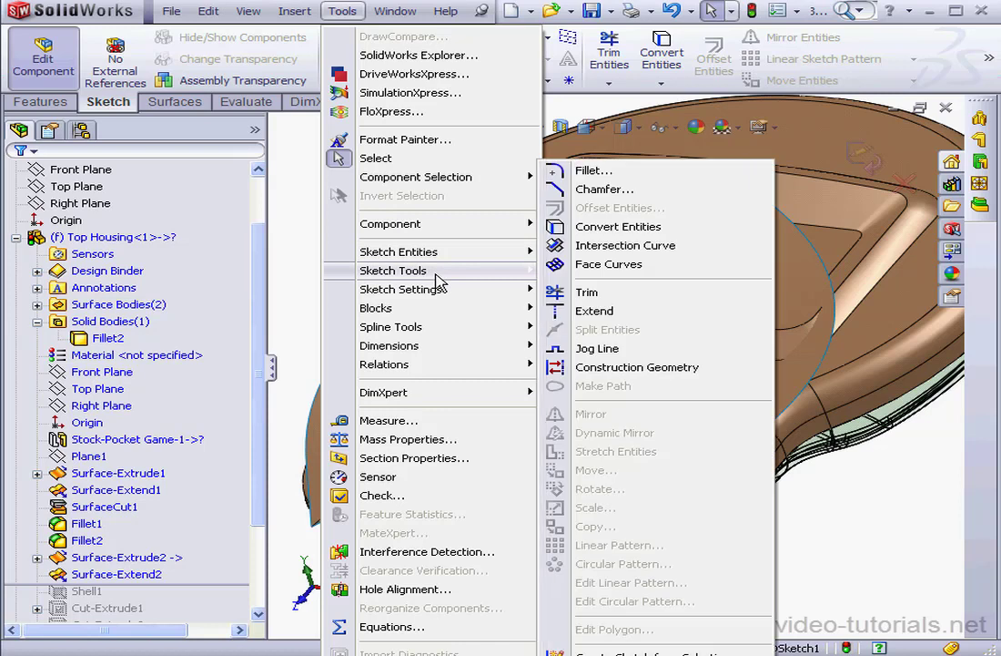
click(579, 246)
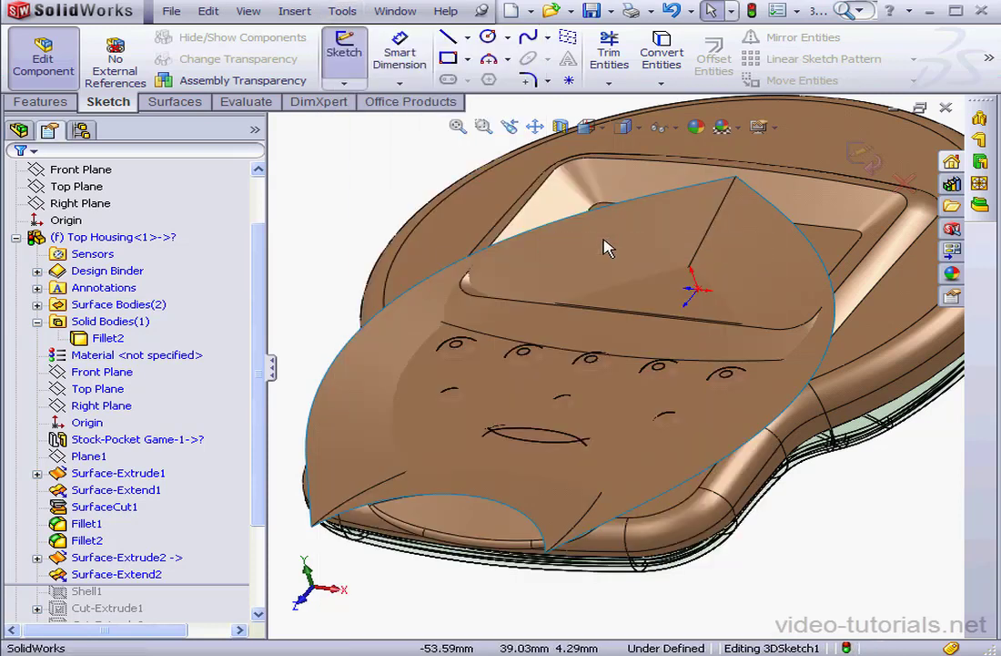
click(497, 497)
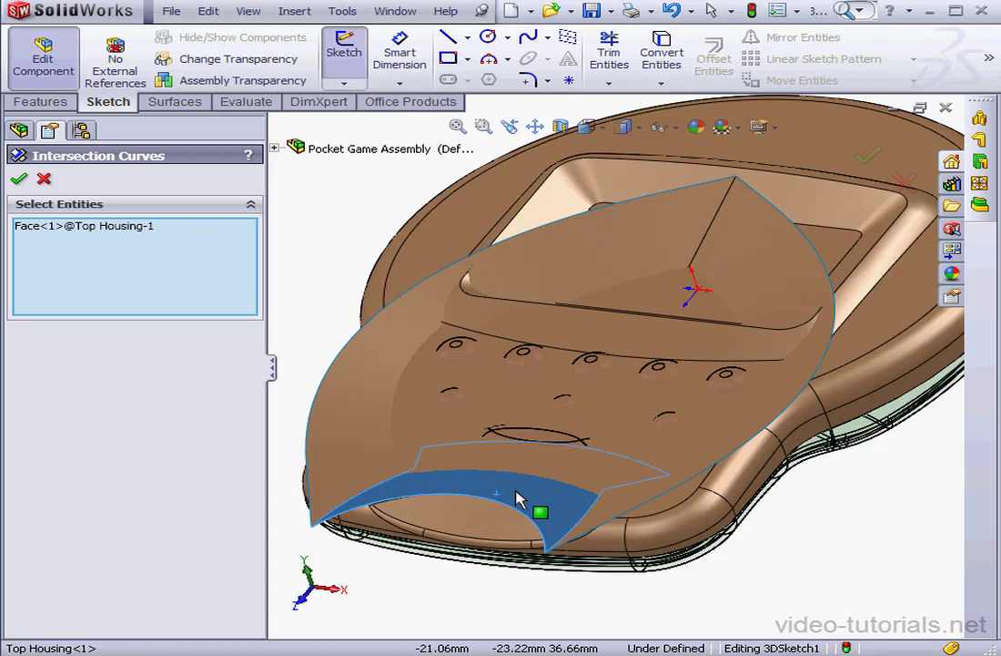
click(453, 430)
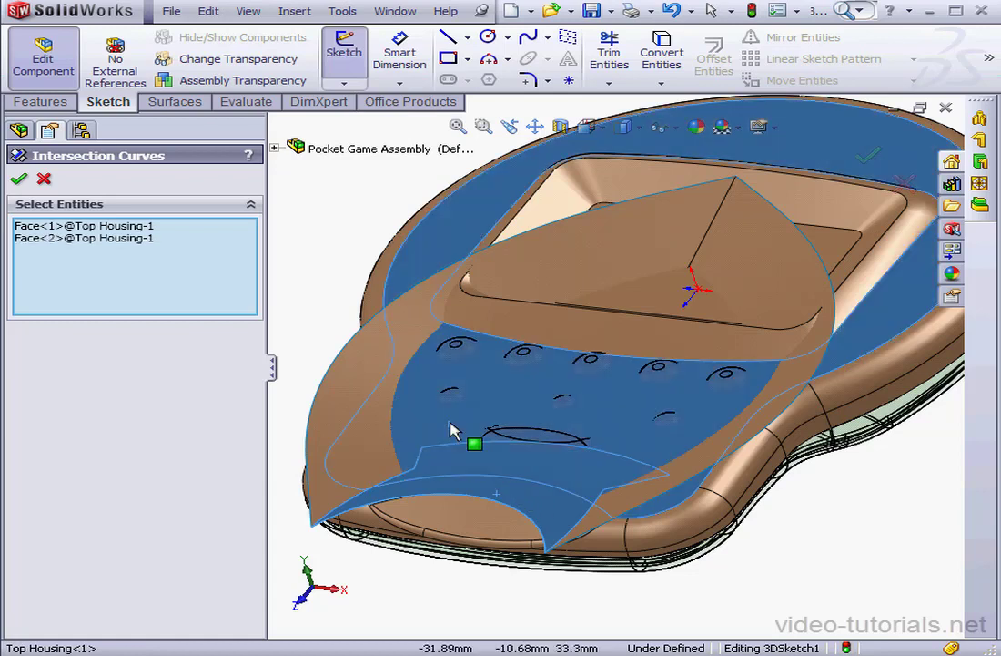
click(20, 182)
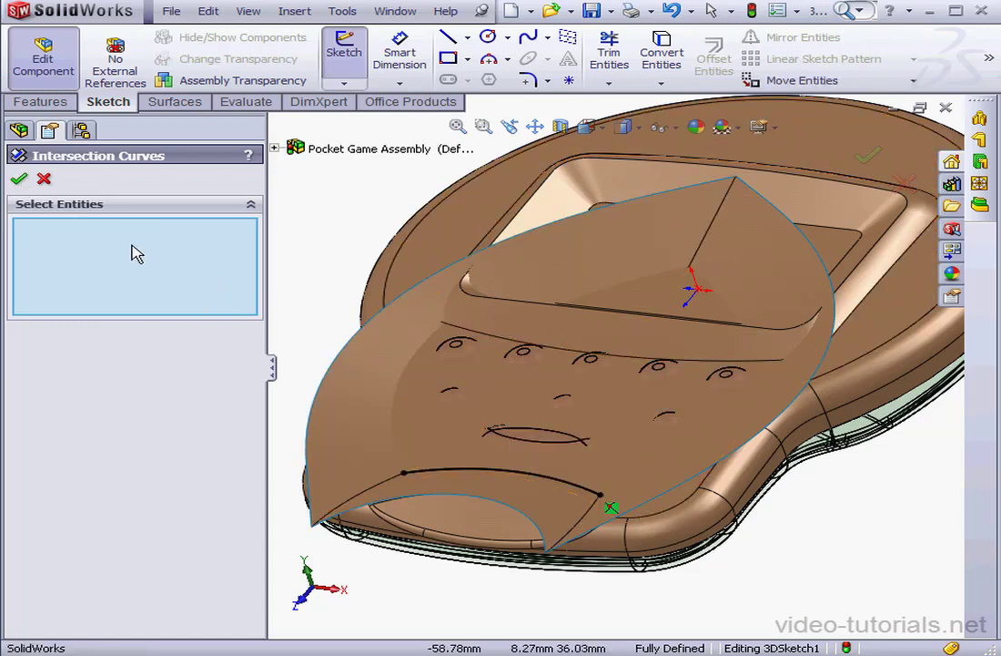
click(43, 179)
click(868, 155)
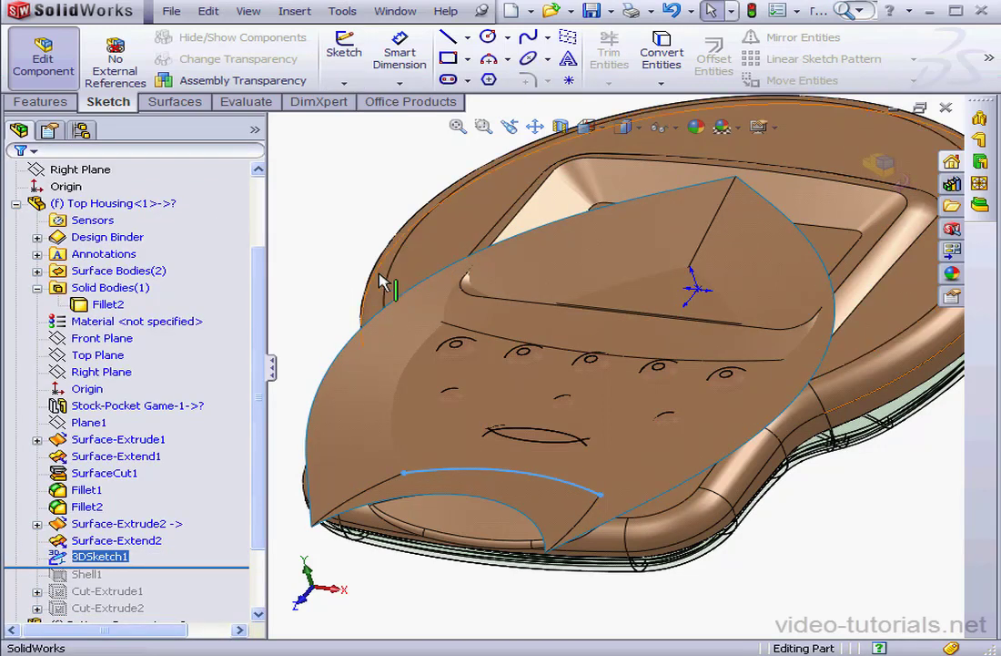
Offset the Top Housing's top face 2 mm with Offset Surface, flipping the offset direction toward the inside of the housing
click(182, 102)
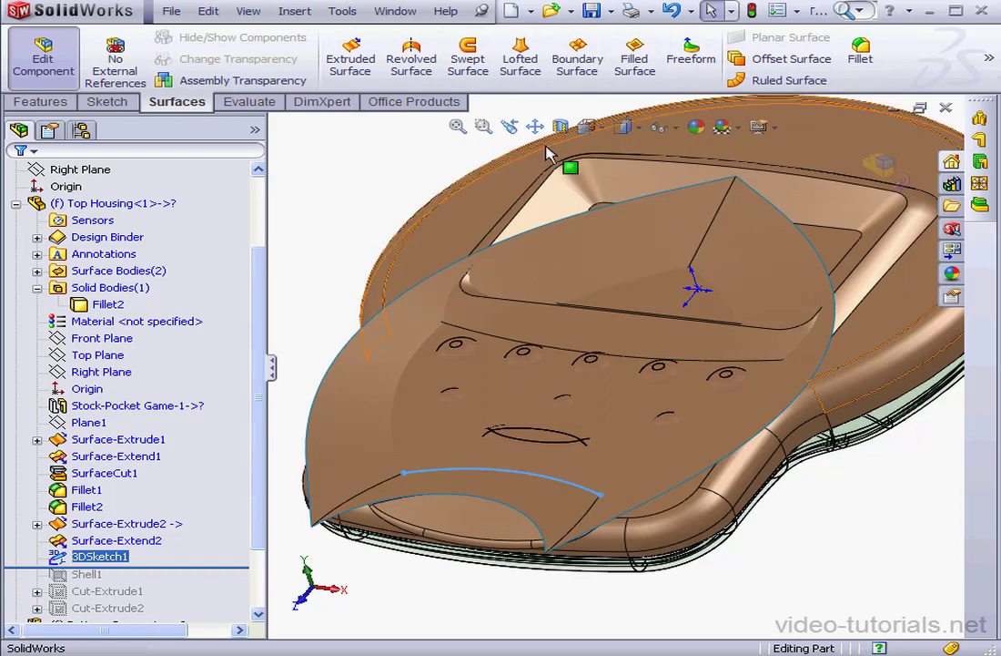
click(774, 58)
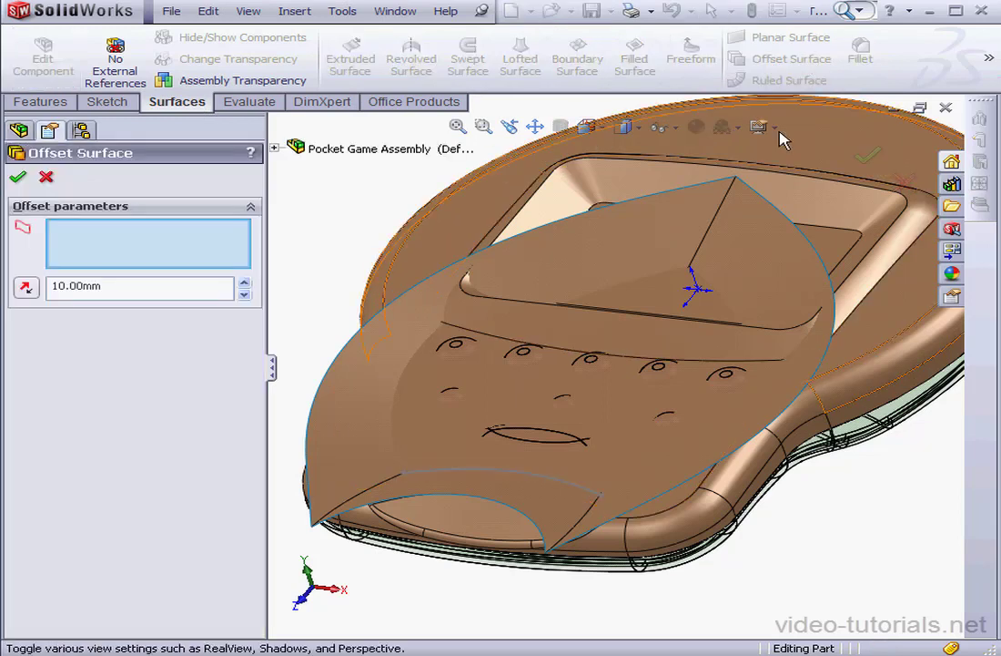
click(906, 312)
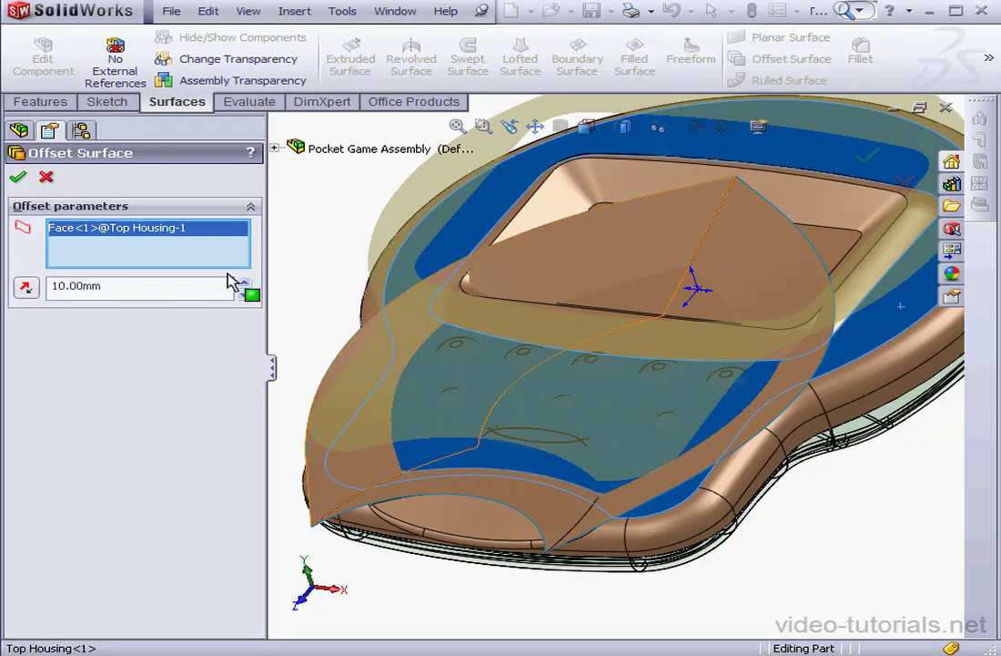
drag(65, 287, 96, 289)
text(2)
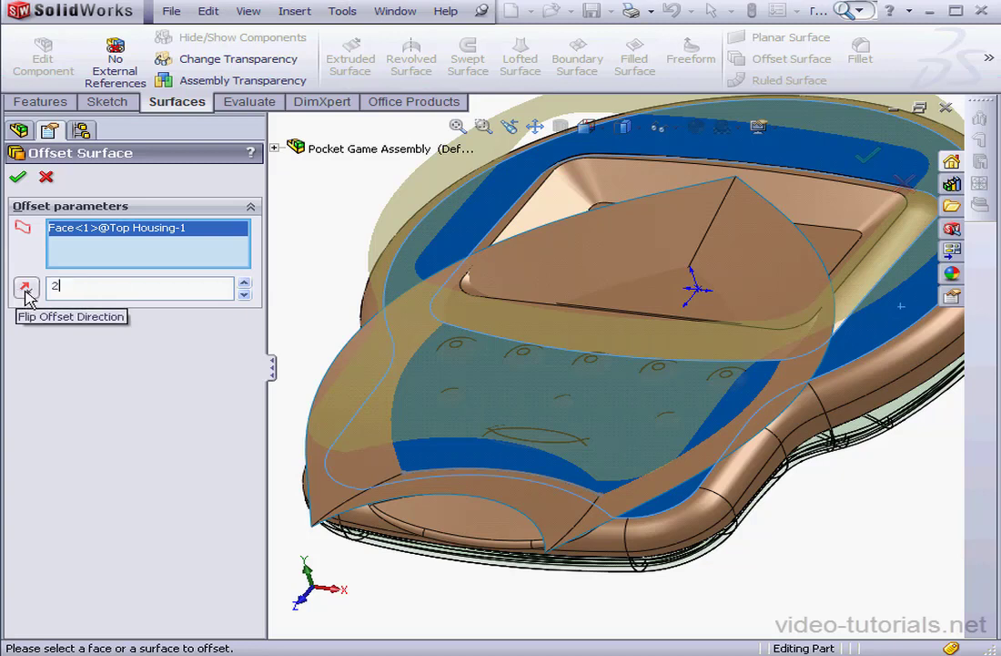
key(Return)
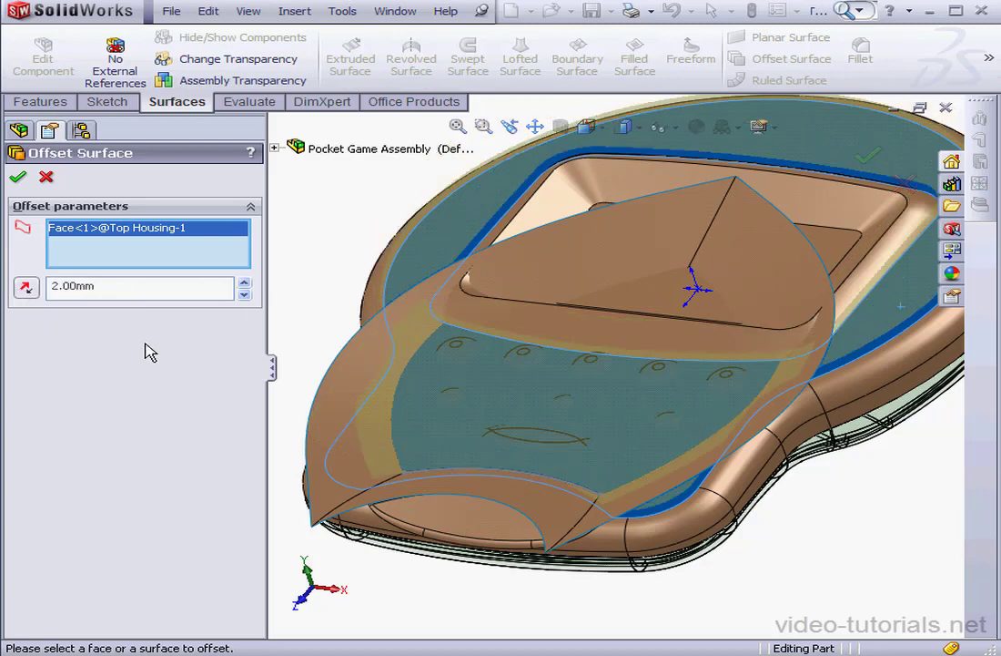
click(28, 289)
click(16, 179)
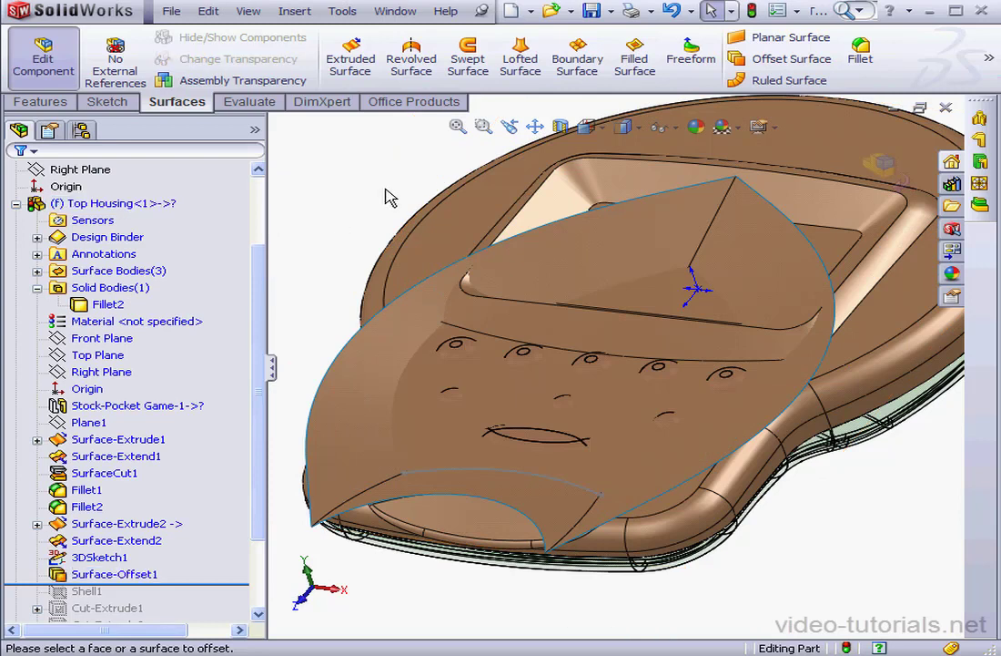
Copy the sloped face around the screen recess as a surface, using Offset Surface with a distance of 0 mm
click(796, 59)
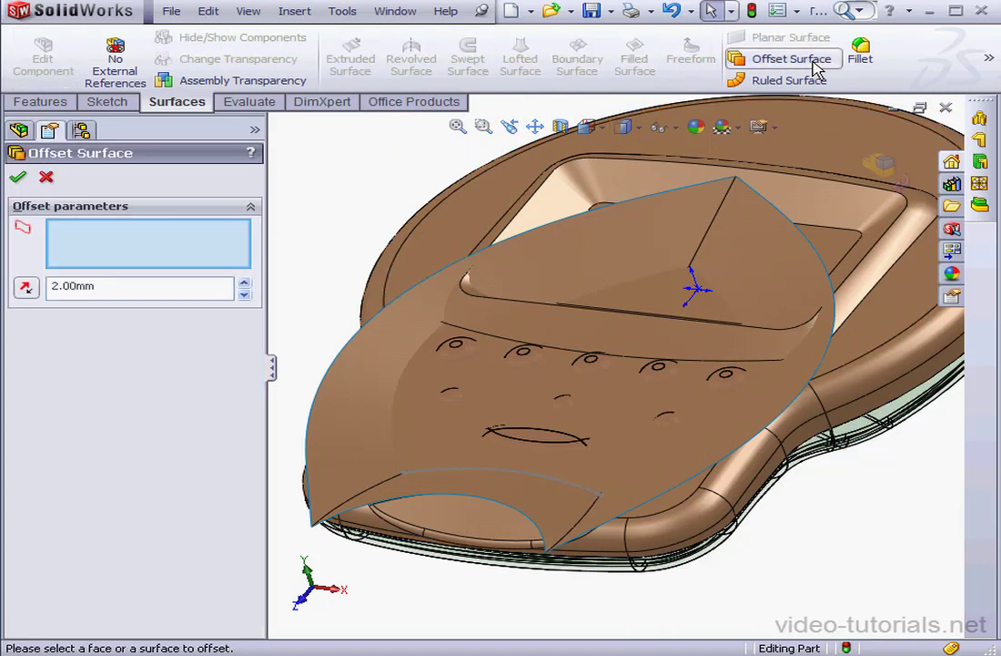
click(595, 338)
drag(137, 290, 26, 290)
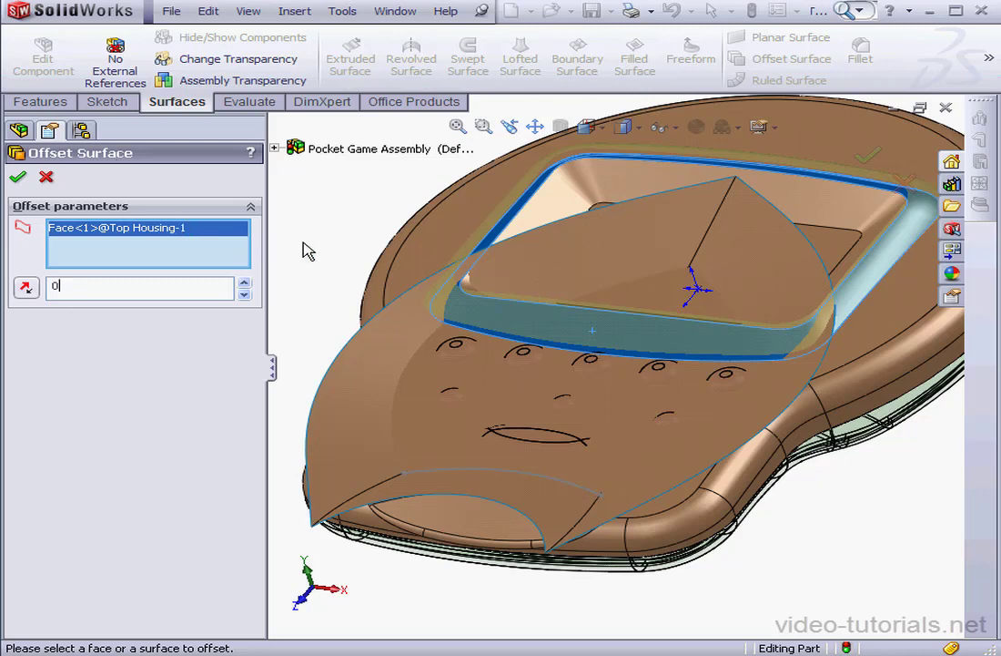
text(0)
key(Return)
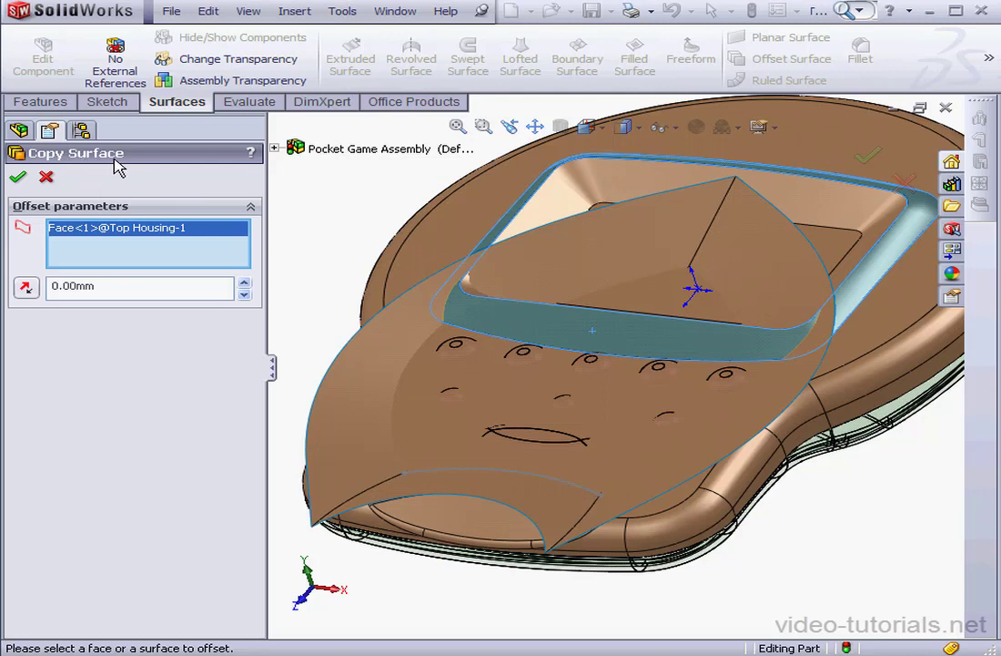
click(18, 178)
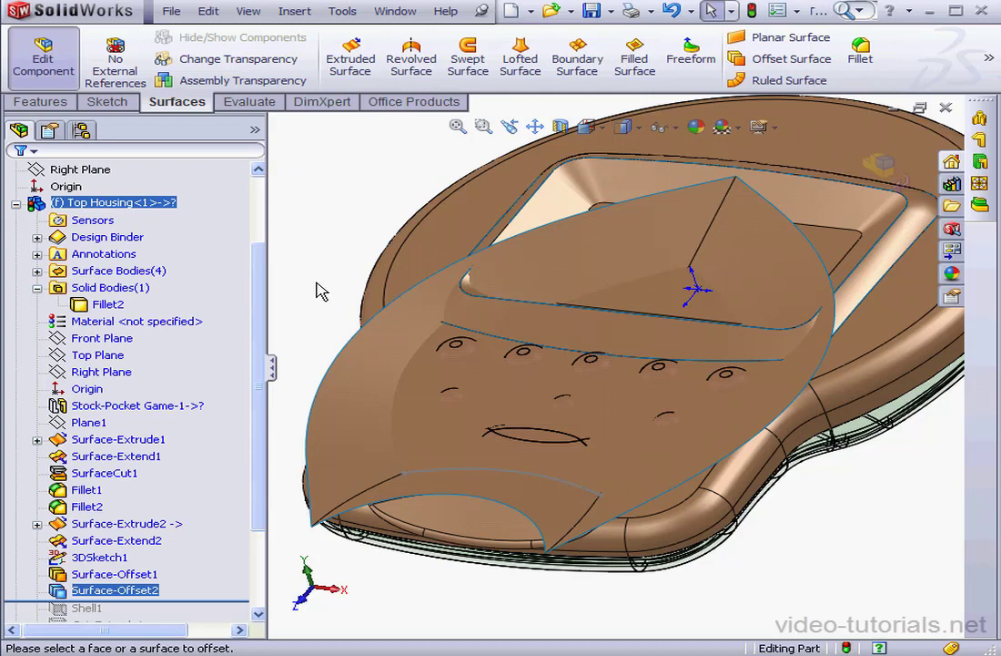
Hide the Fillet2 solid body and extend the copied recess surface's outer edge by a distance of 10 mm, keeping the Same surface type
right_click(107, 304)
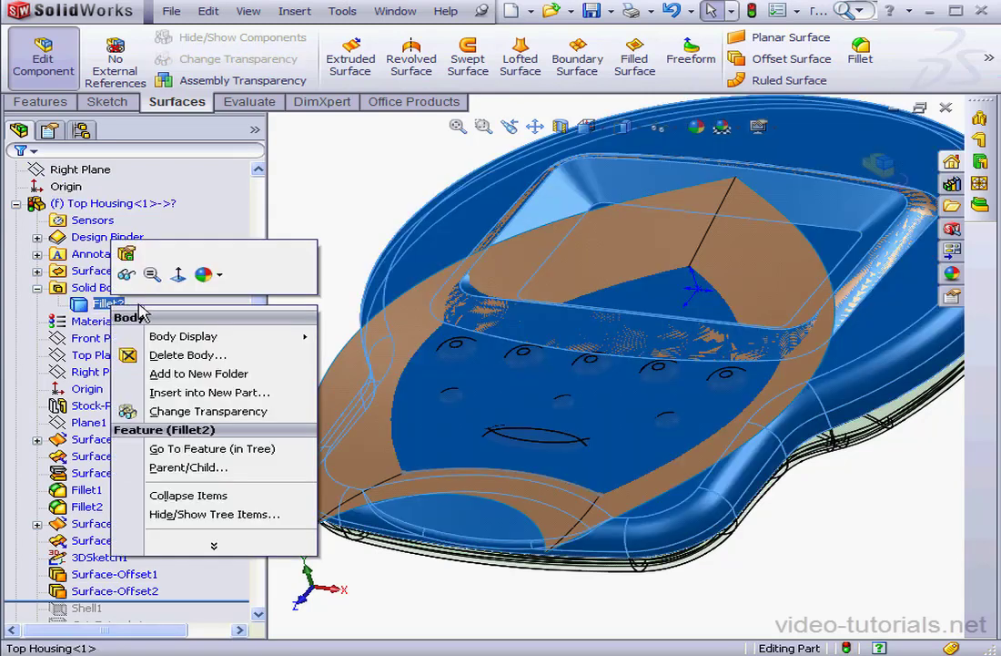
click(129, 270)
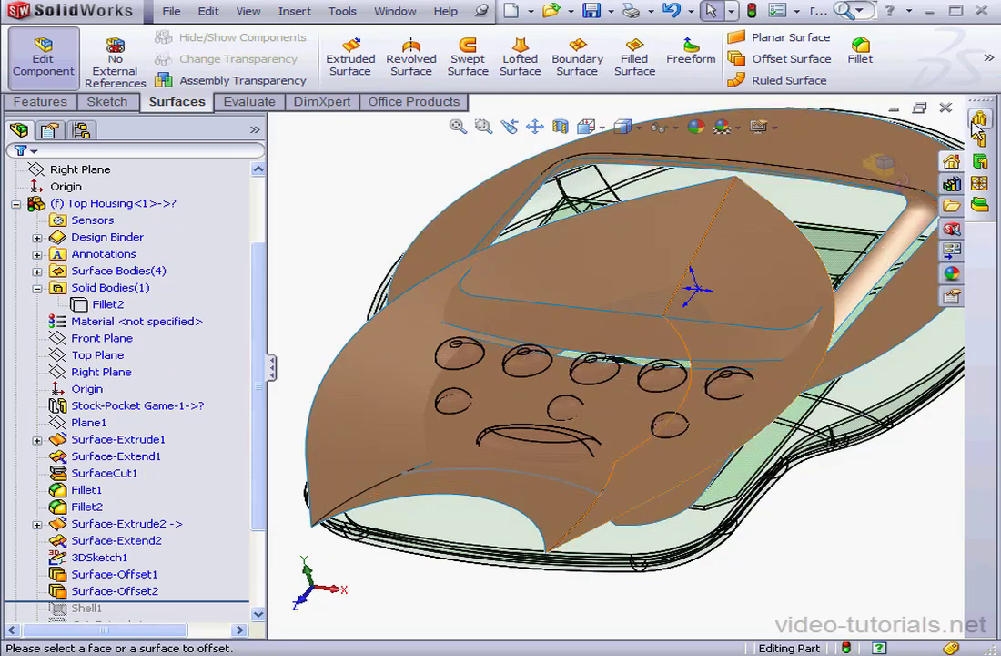
mouse_move(990, 57)
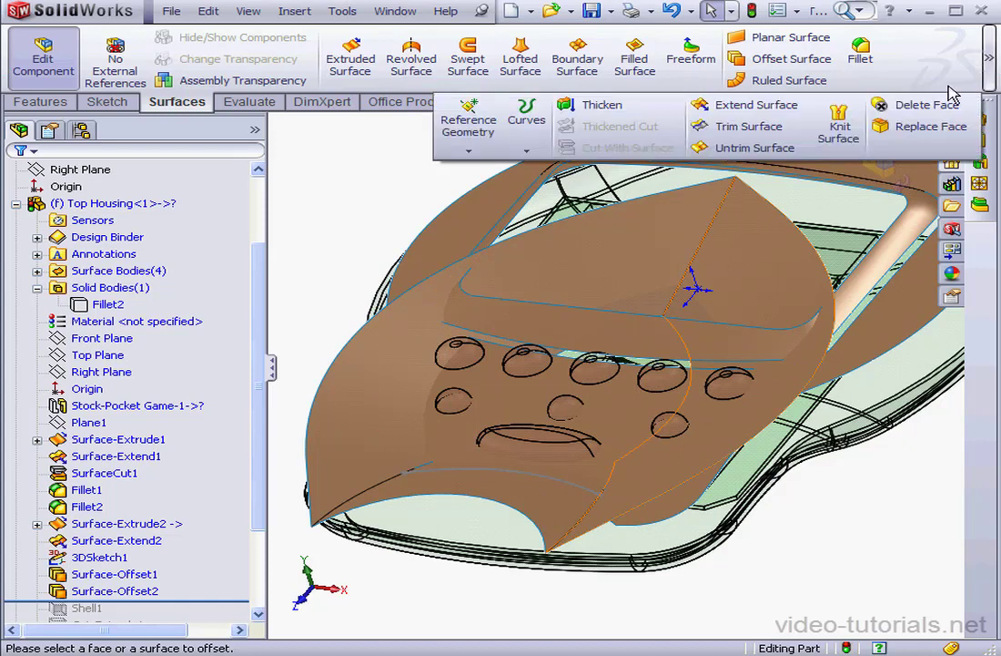
click(774, 106)
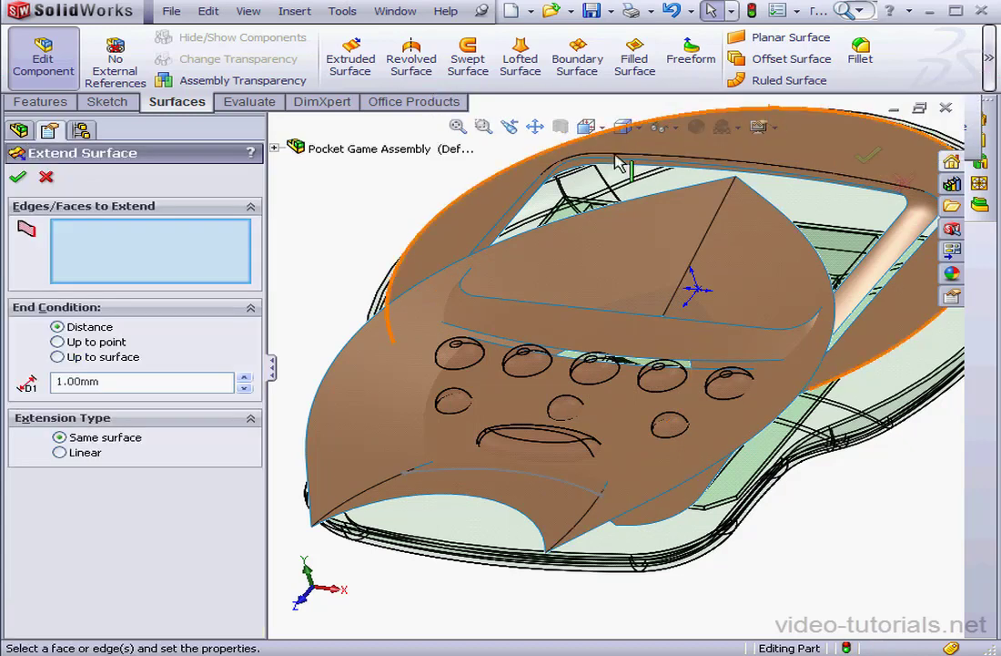
click(576, 355)
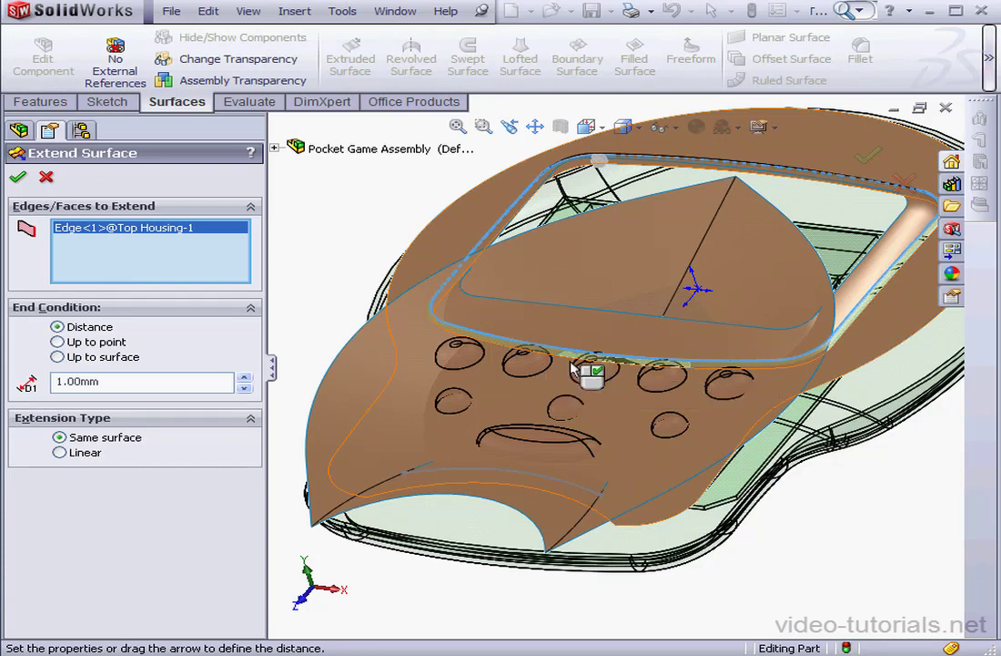
drag(143, 383, 52, 382)
text(10)
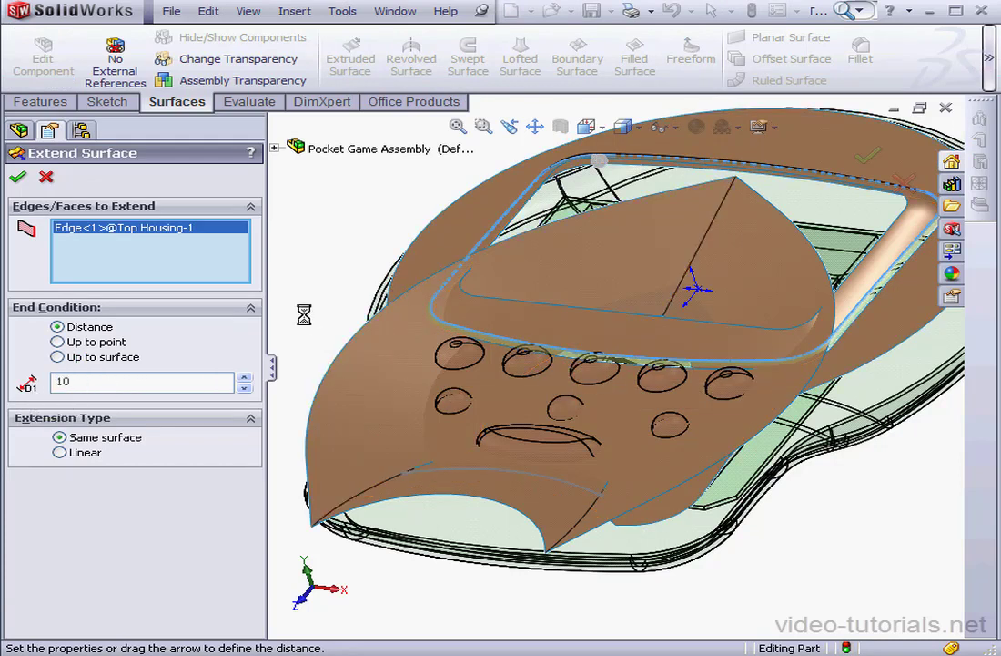
key(Return)
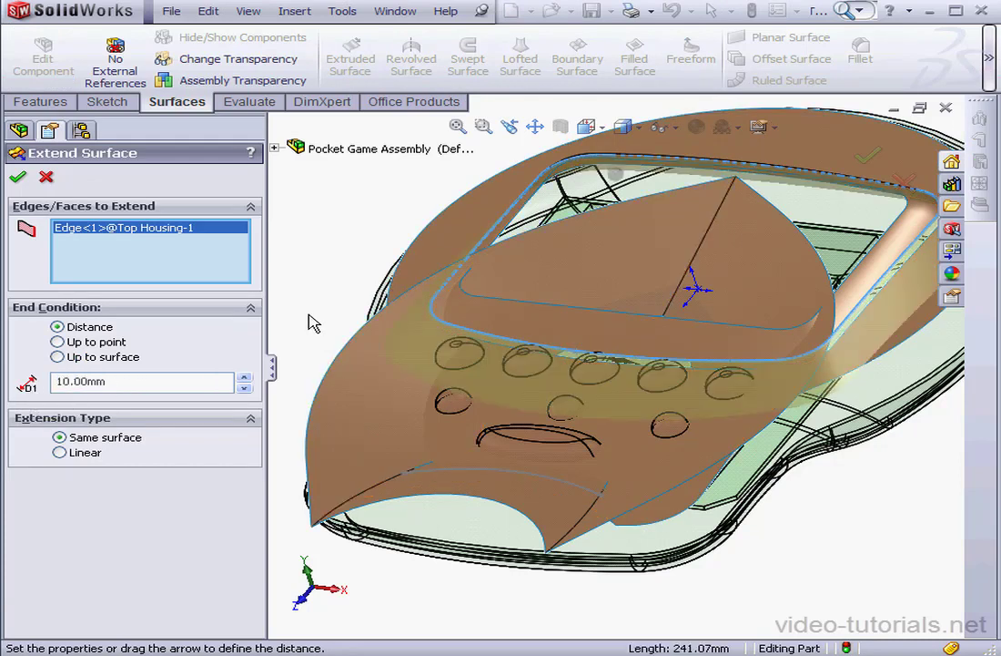
click(20, 179)
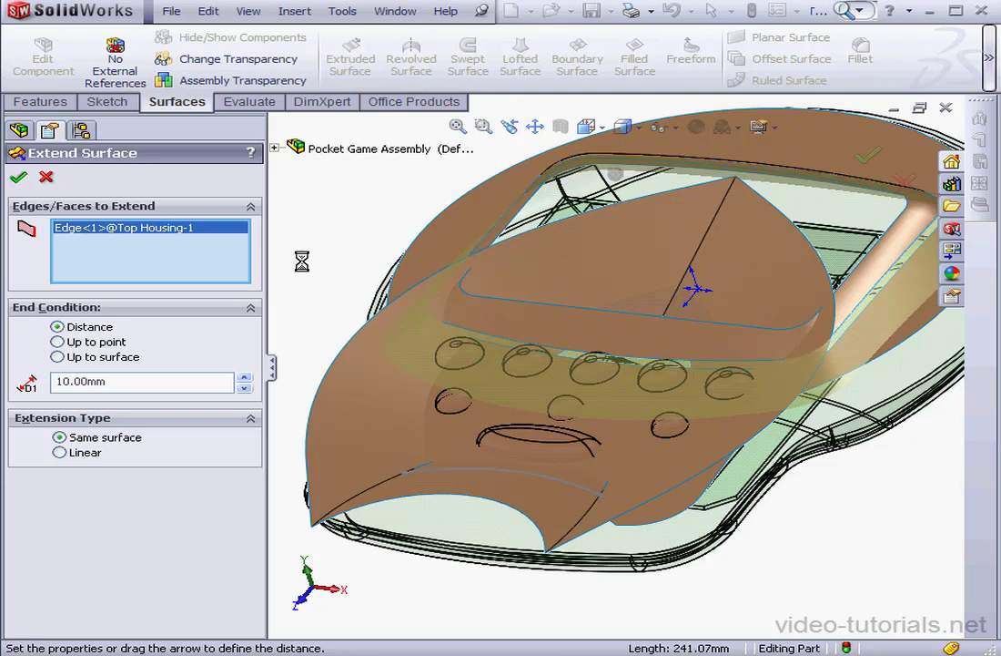
Open the Pocket Game.SLDPRT part from the Pocket_Game folder and show it in isometric view
click(589, 339)
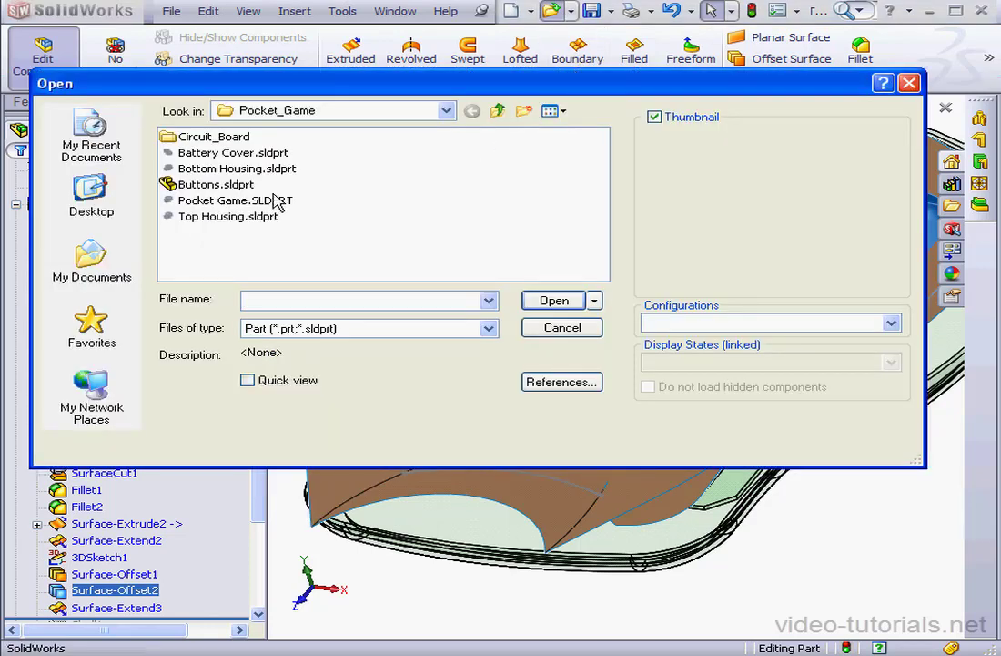
click(264, 202)
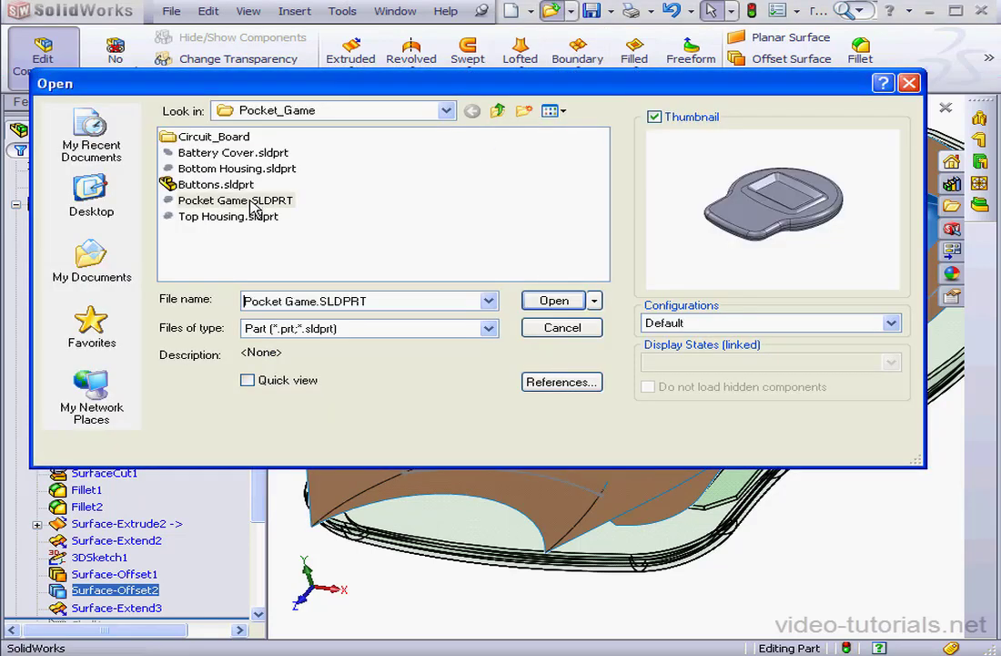
click(554, 301)
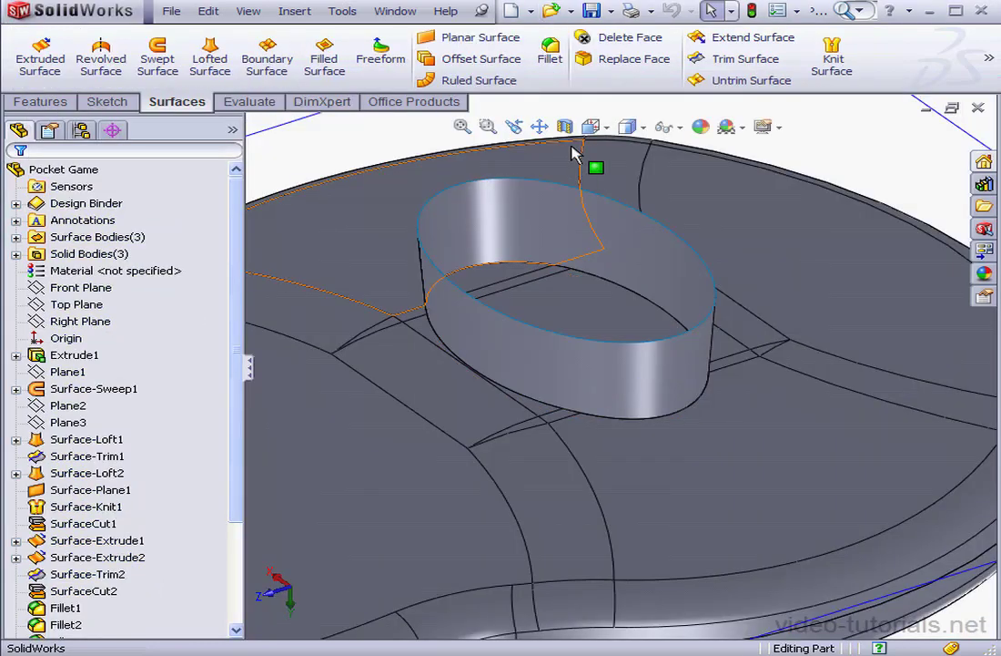
click(597, 126)
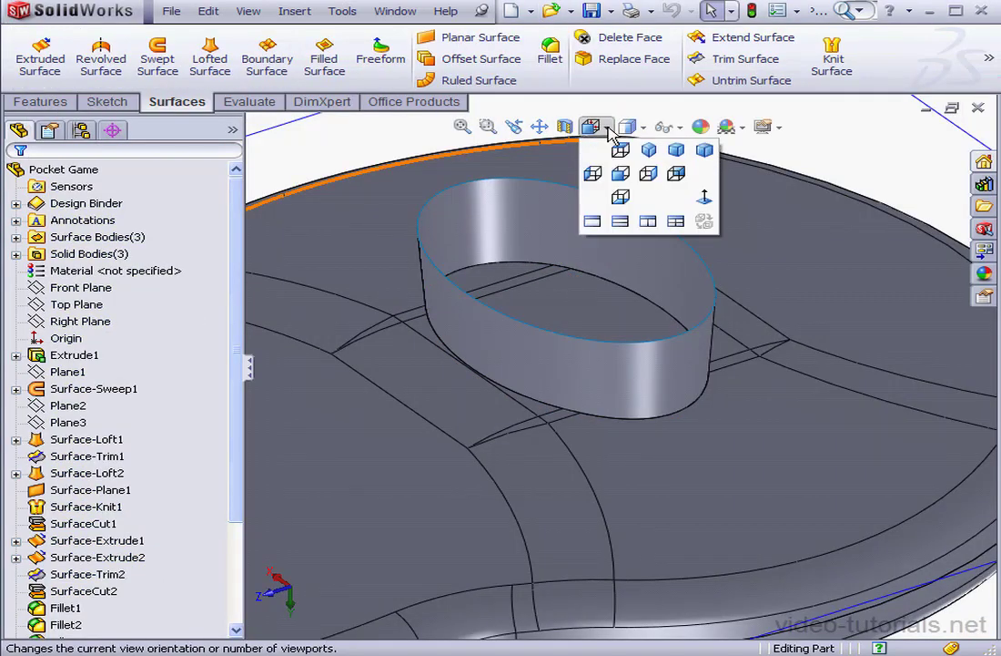
click(644, 150)
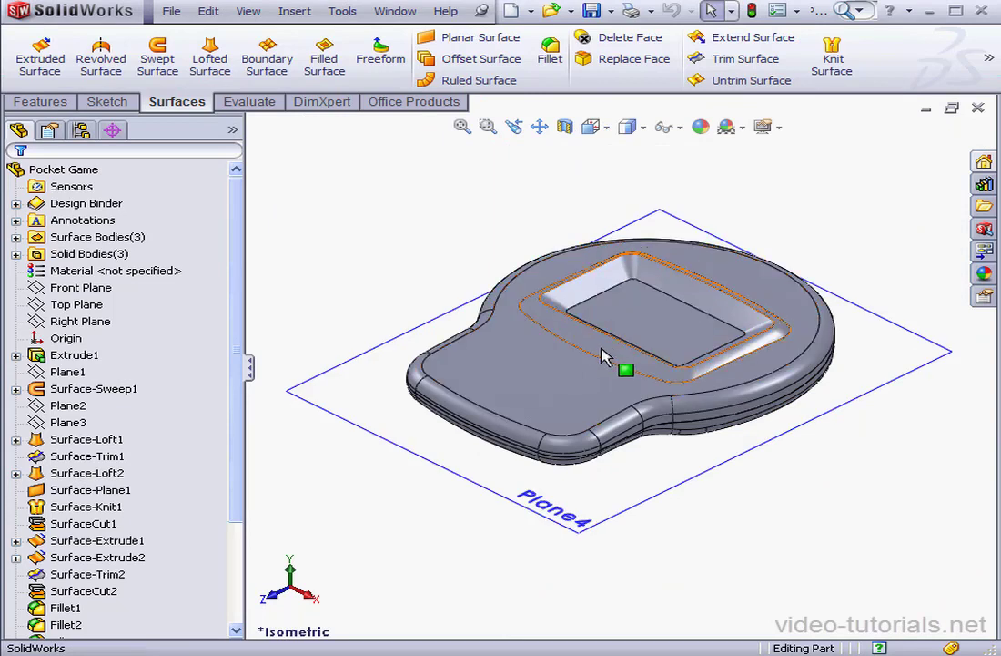
Edit Sketch8 under Surface-Loft1, moving the spline's middle point up to about X -25.9, Y 10.2 to bow the curve, and exit the sketch
click(15, 440)
click(64, 457)
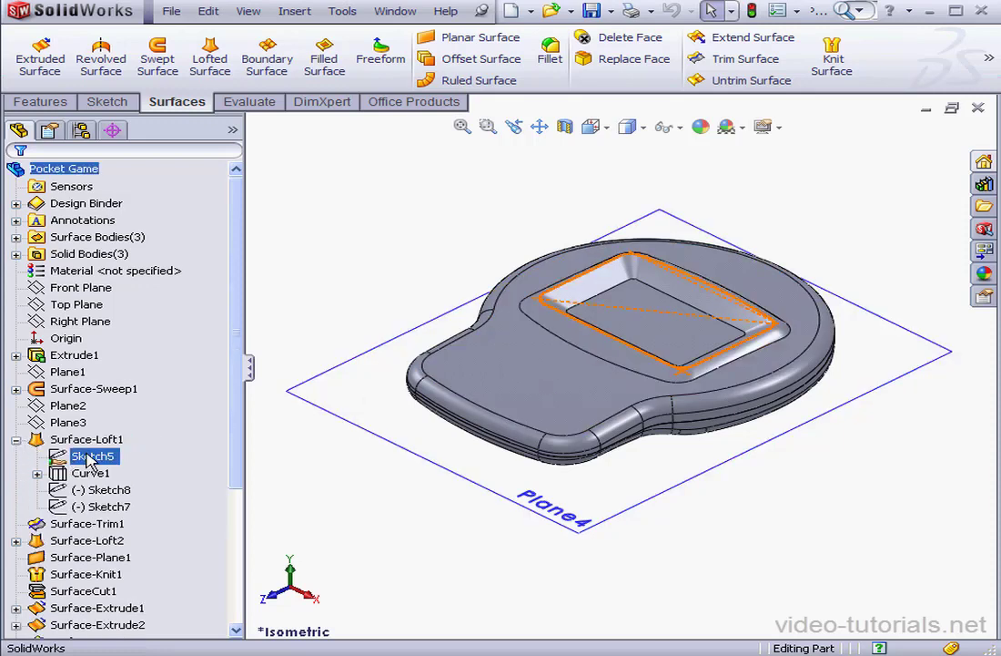
click(88, 492)
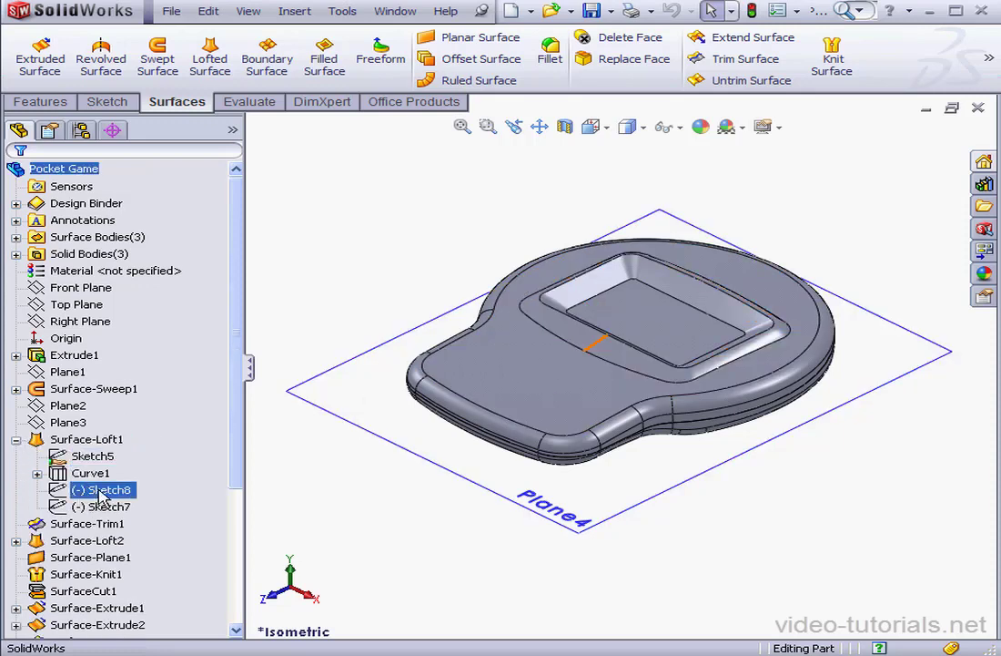
right_click(96, 491)
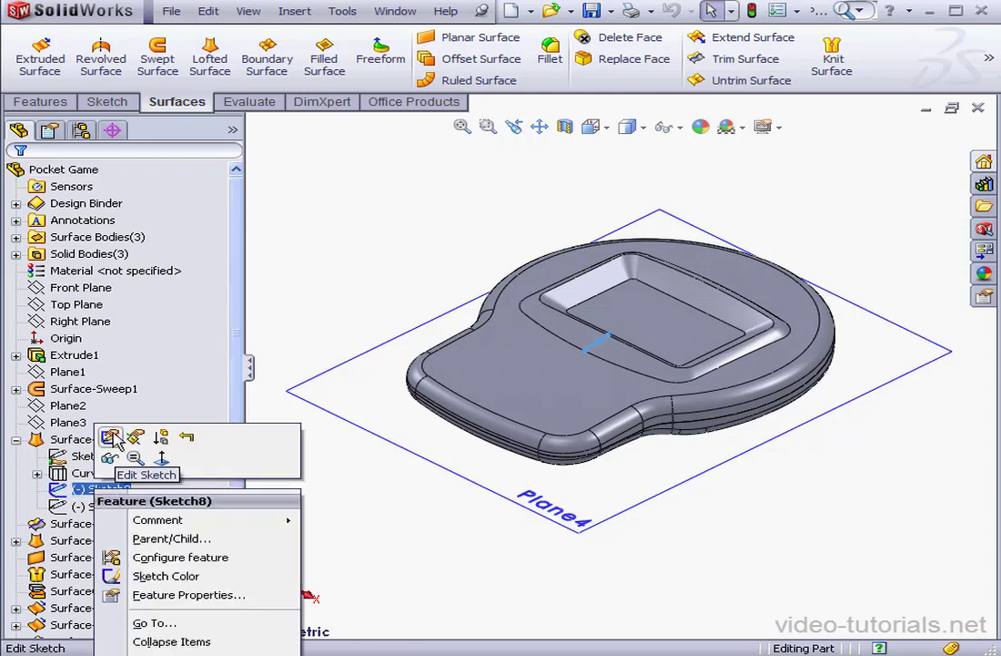
click(107, 435)
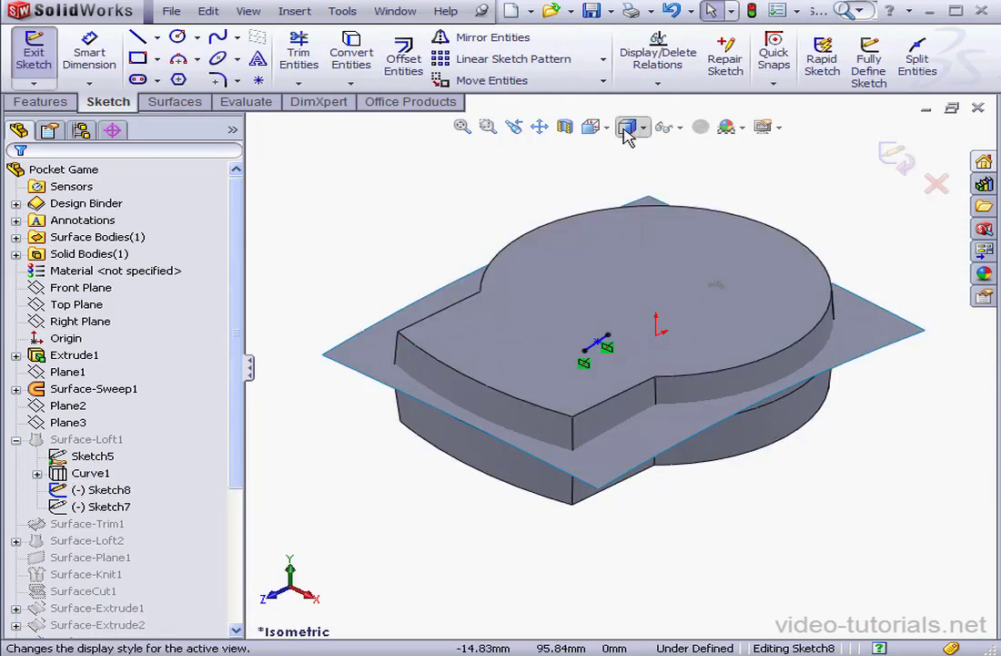
click(601, 129)
click(706, 200)
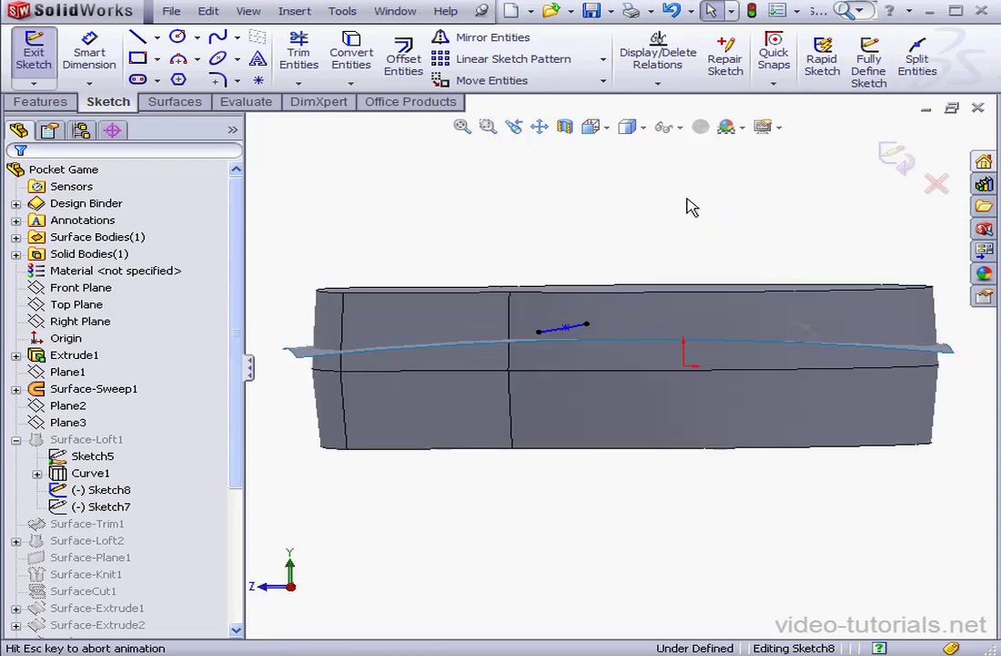
scroll(582, 341, down, 4)
scroll(583, 339, down, 3)
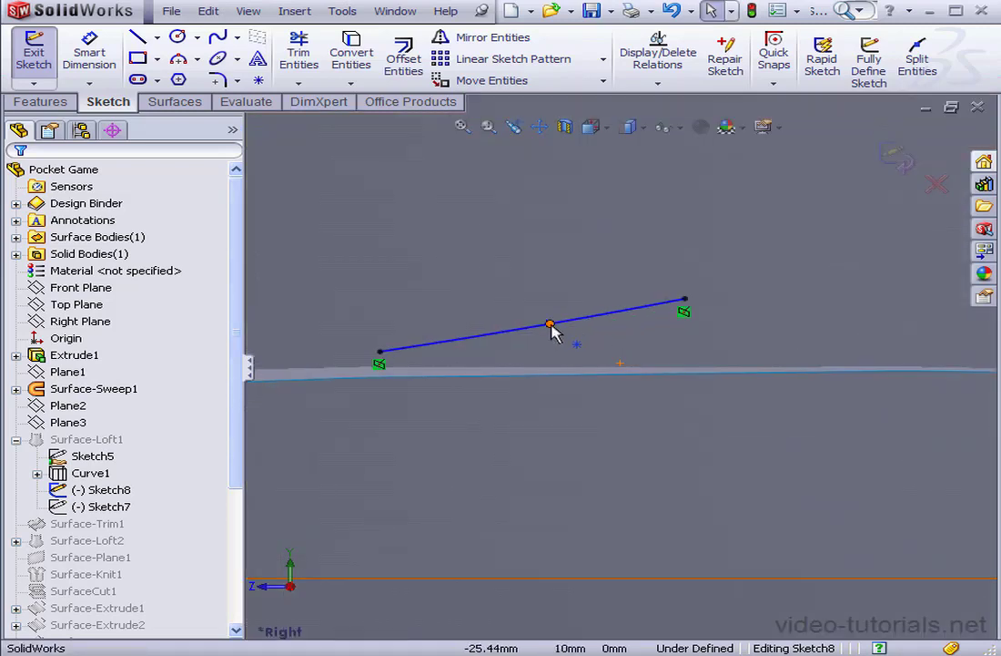
mouse_move(549, 323)
mouse_down()
mouse_move(546, 310)
mouse_move(547, 323)
mouse_move(539, 317)
mouse_up()
drag(541, 325, 537, 324)
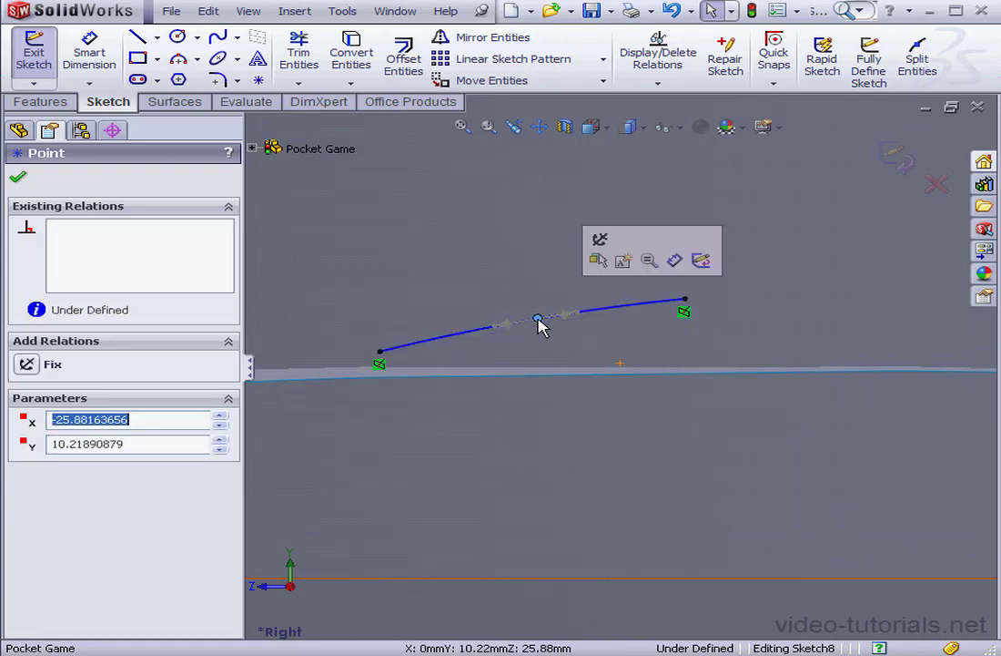
click(895, 157)
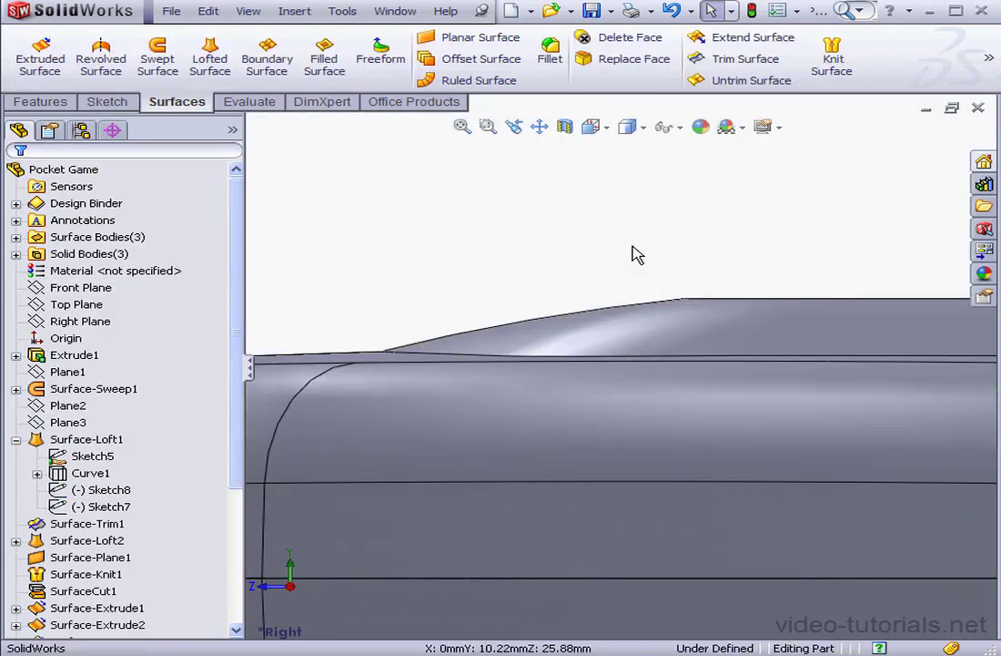
Return to the Pocket Game Assembly and rebuild it with the part changes, continuing past the Surface-Extend3 error
click(394, 11)
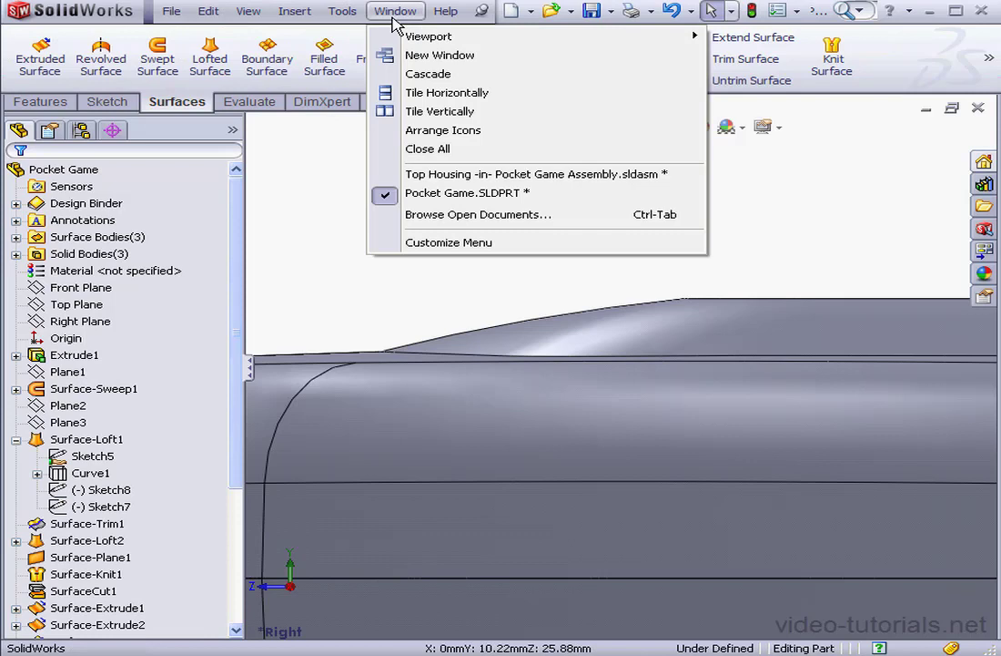
click(446, 175)
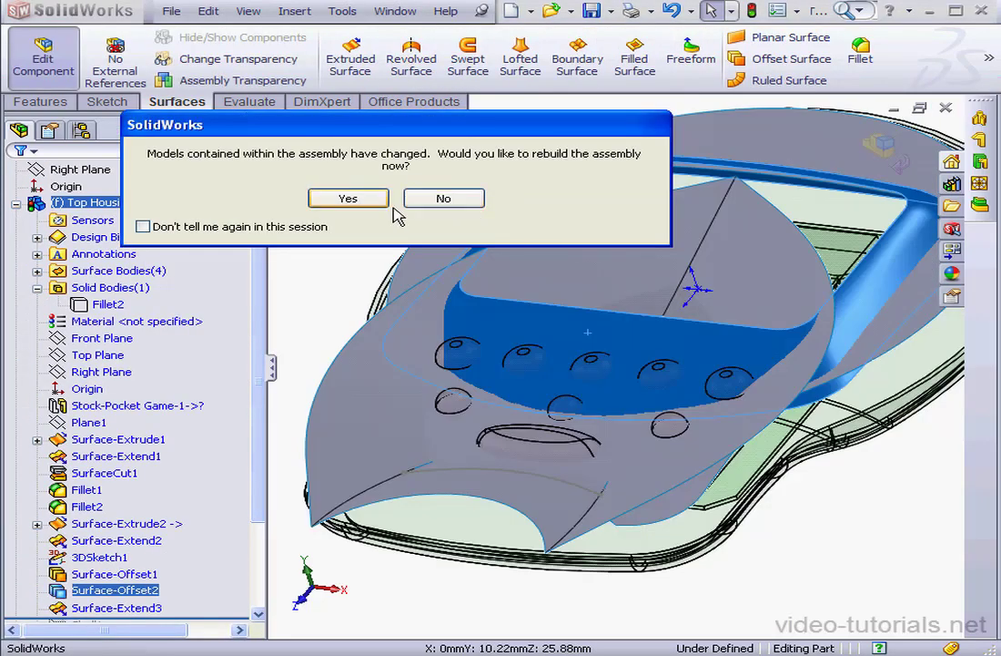
click(347, 199)
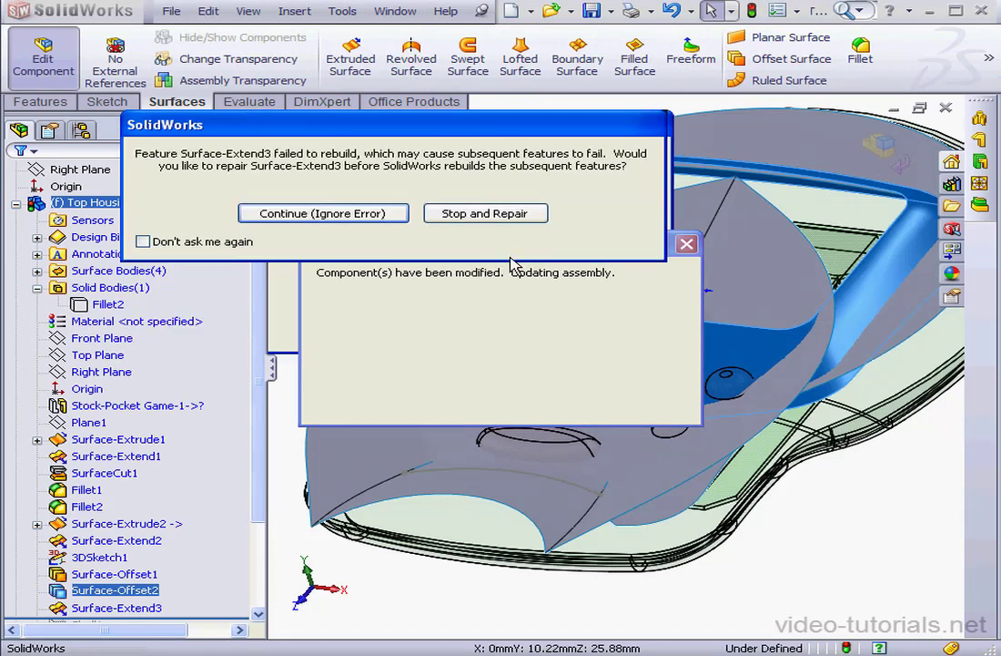
click(346, 213)
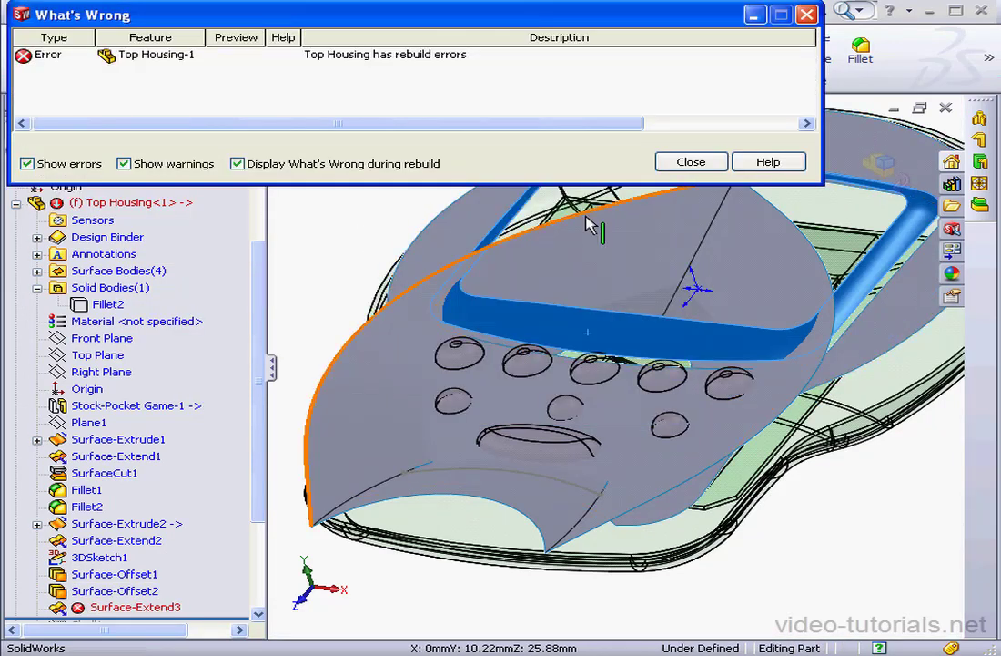
Dismiss the rebuild errors and edit Surface-Extend3 in the Top Housing, setting its extension distance to 5 mm
click(682, 162)
click(104, 606)
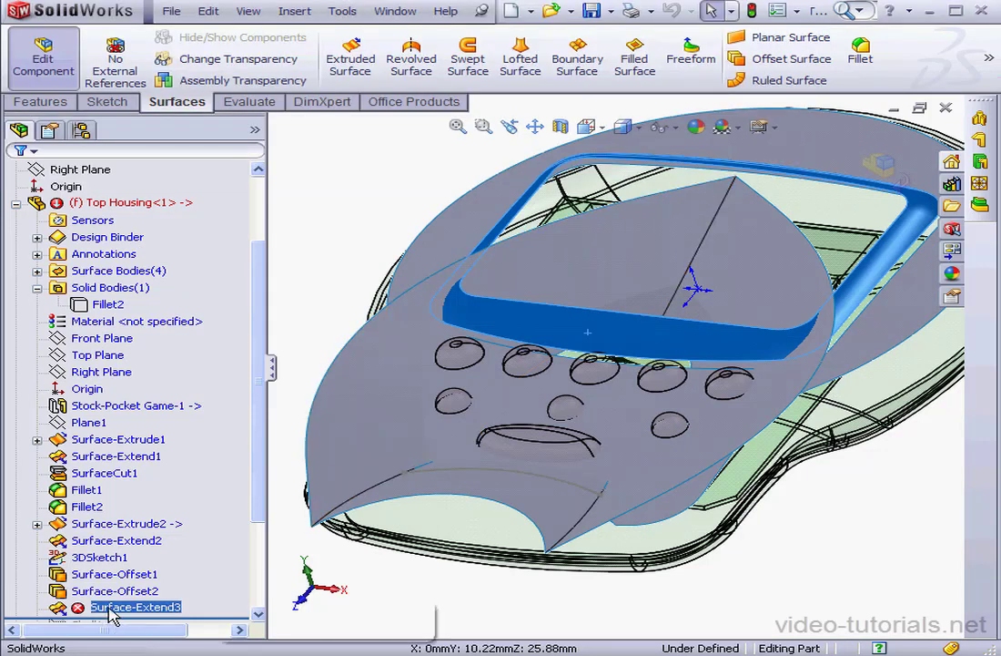
right_click(107, 608)
click(123, 487)
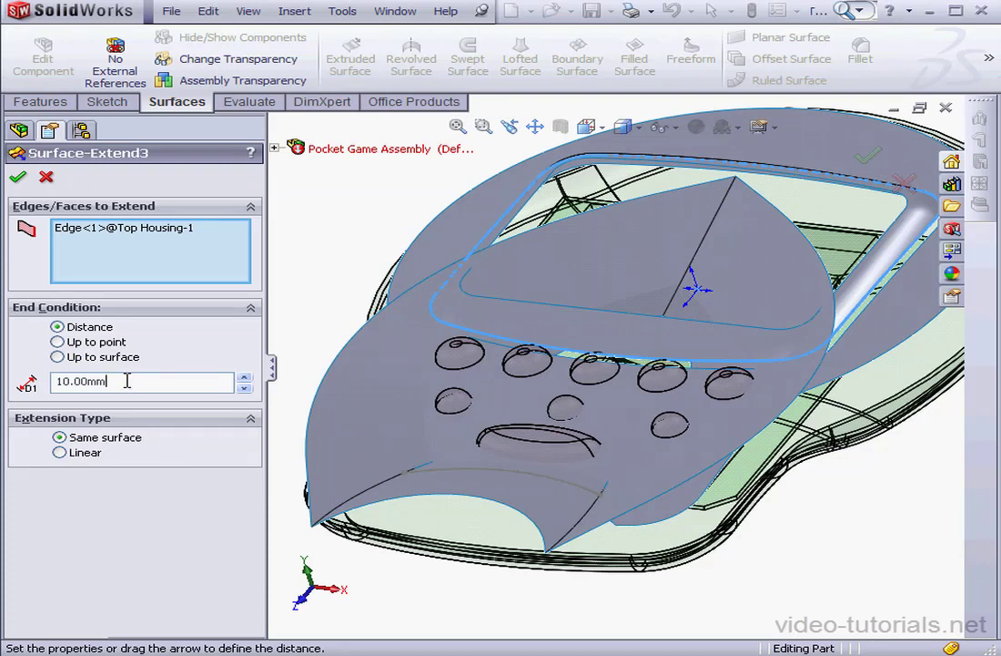
double_click(127, 380)
text(5)
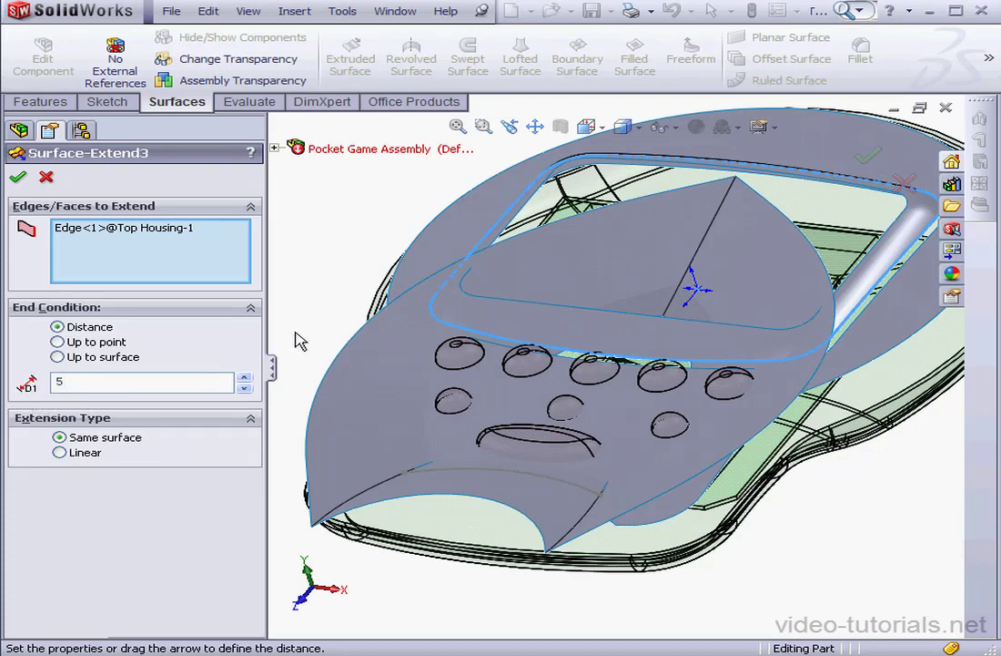
key(Return)
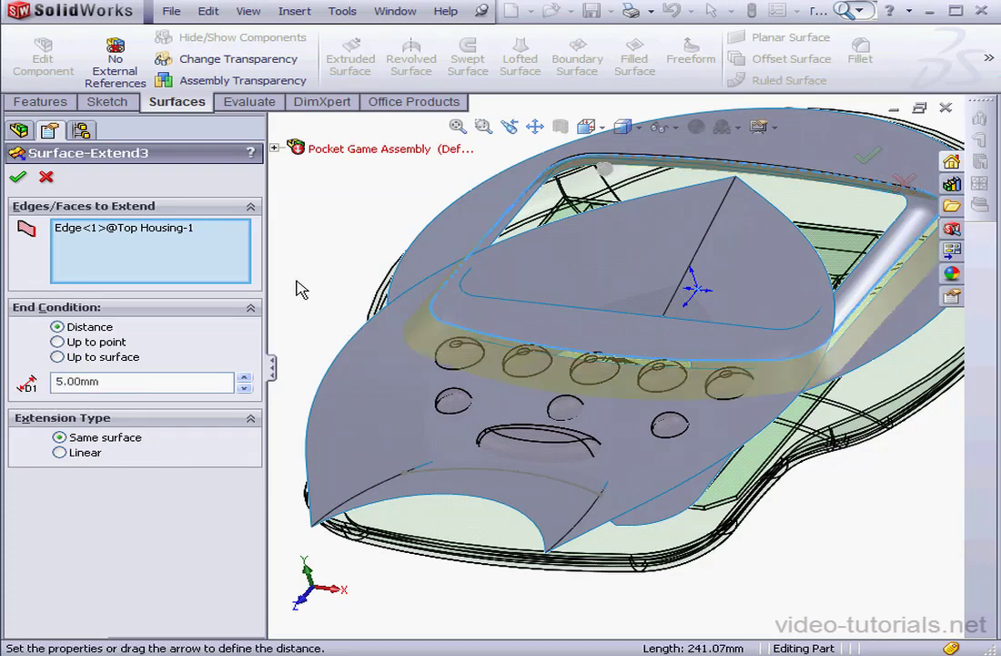
click(20, 175)
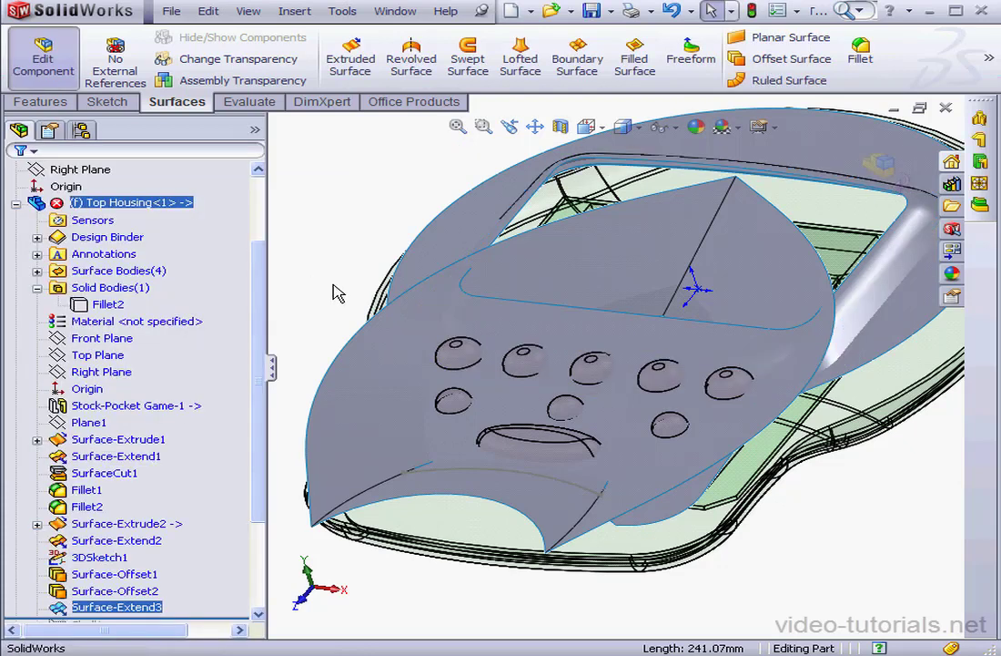
click(600, 334)
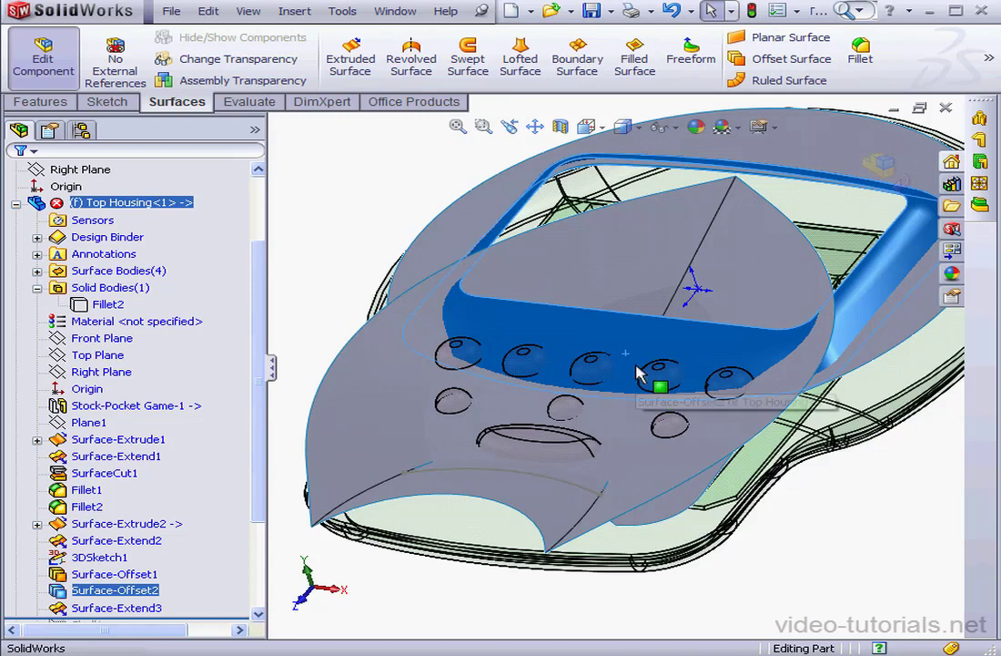
In the Pocket Game part, edit Sketch8, moving the spline's middle point to about X -26.2, Y 10.3, and exit the sketch
click(401, 12)
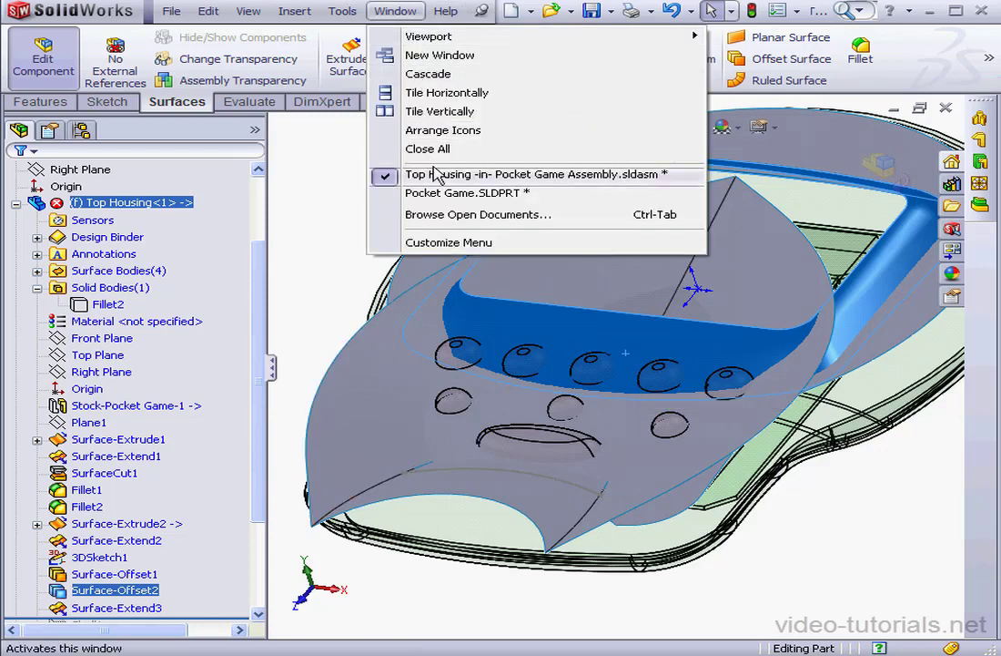
click(428, 193)
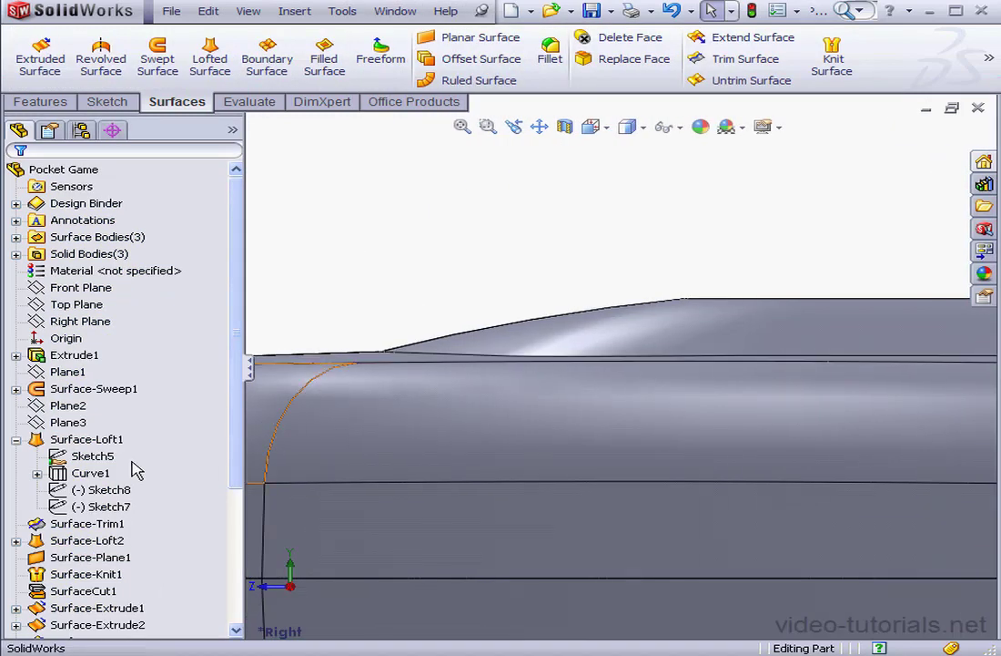
click(128, 489)
right_click(110, 489)
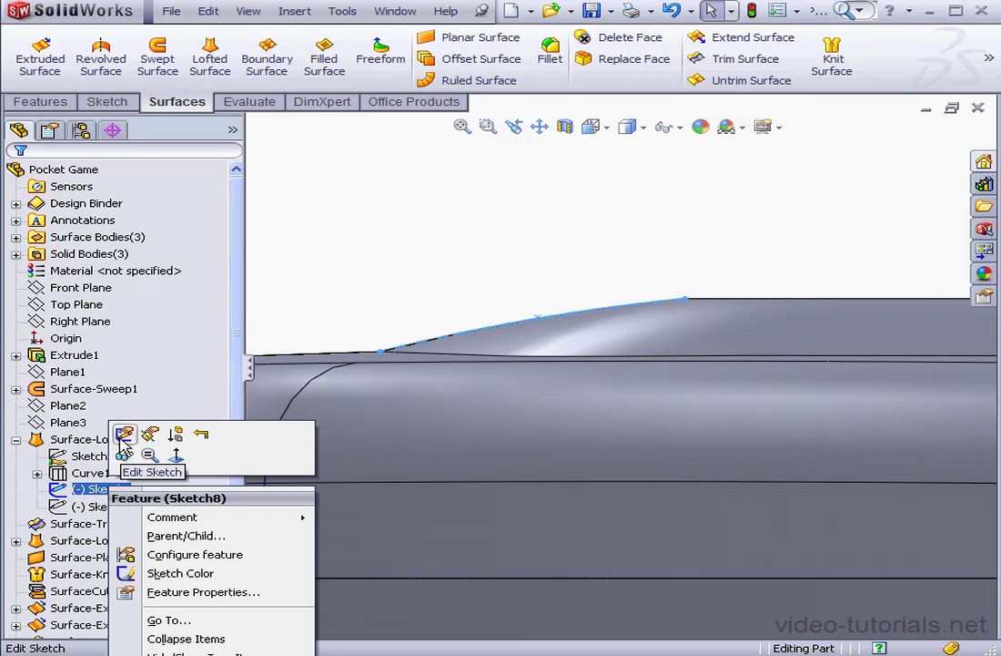
click(124, 434)
click(537, 319)
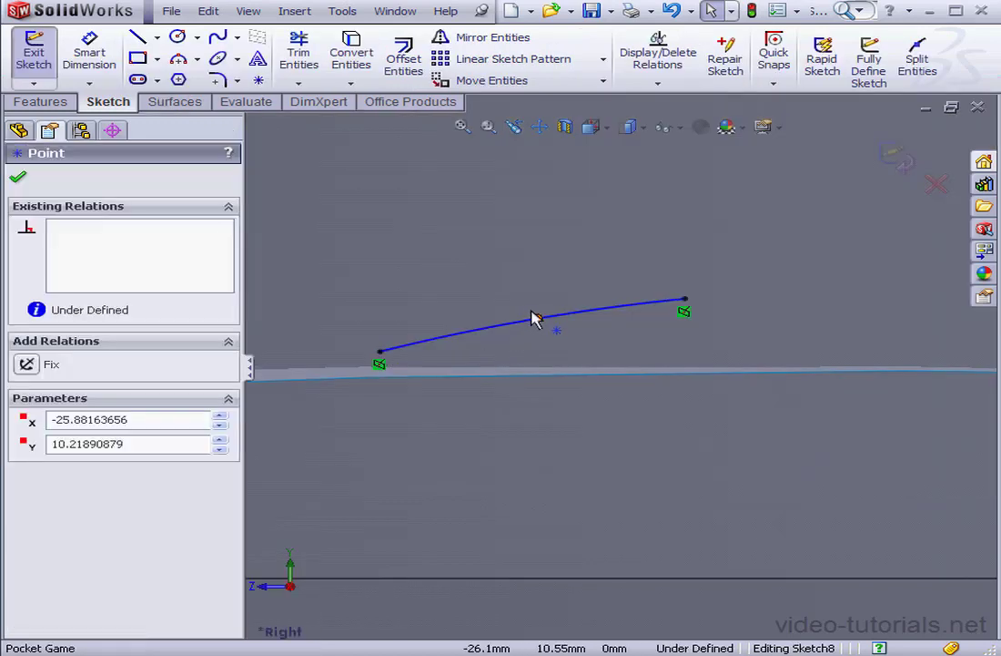
mouse_move(535, 312)
mouse_down()
mouse_move(525, 306)
mouse_move(531, 322)
mouse_up()
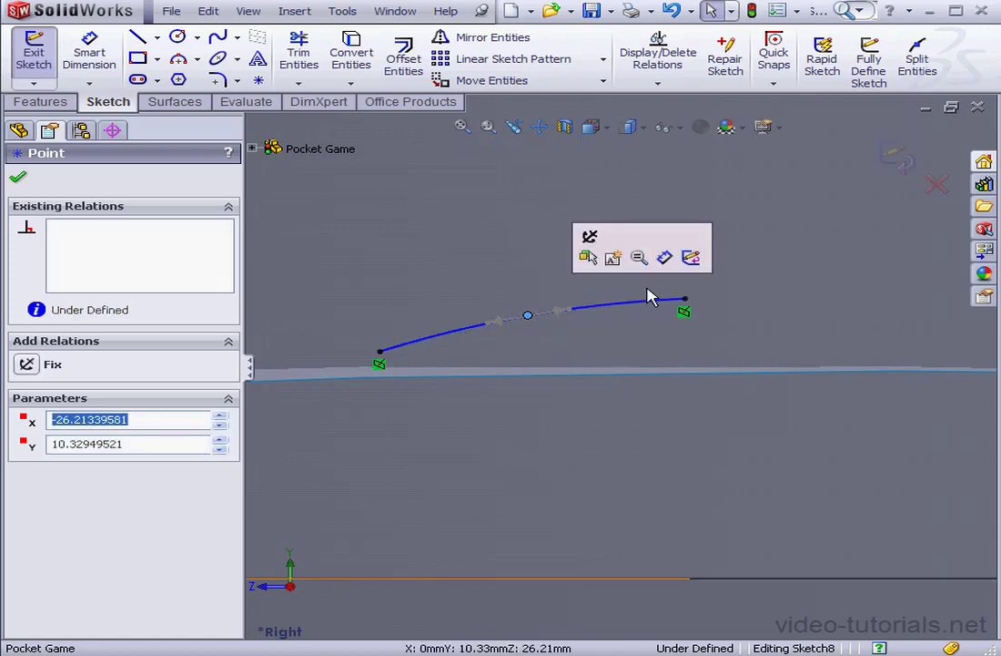
click(905, 161)
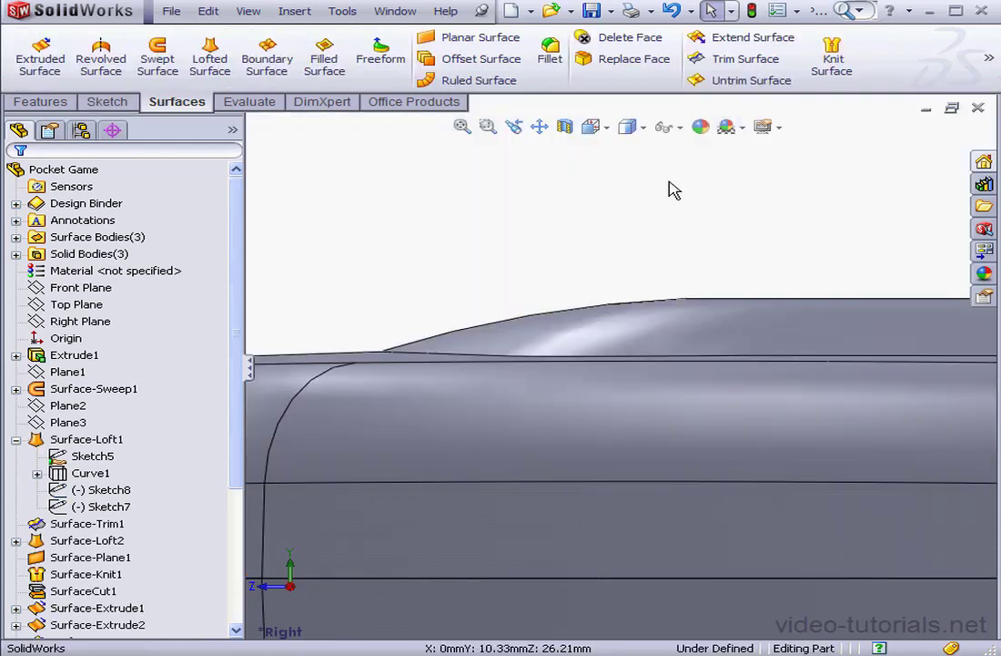
Return to the Pocket Game Assembly, rebuild it with the changed part, and clear the surface selection
click(395, 11)
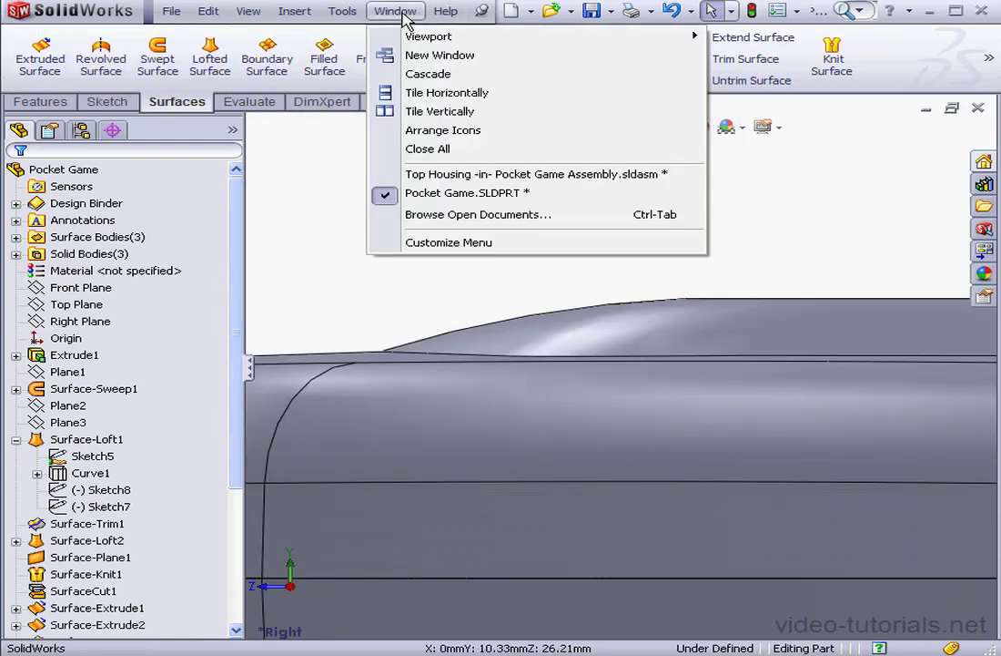
click(440, 182)
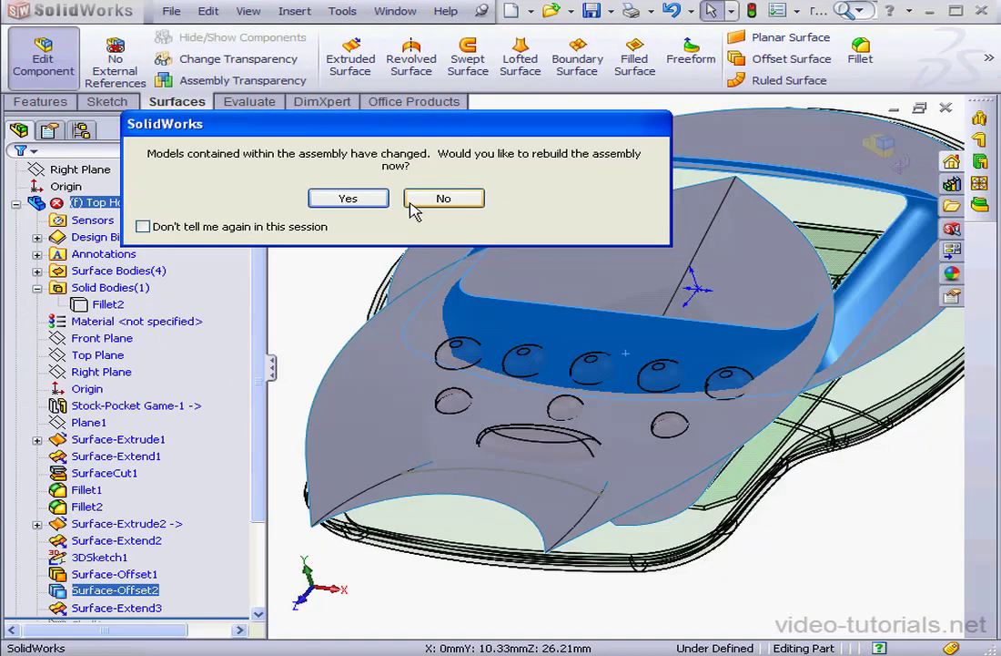
click(379, 198)
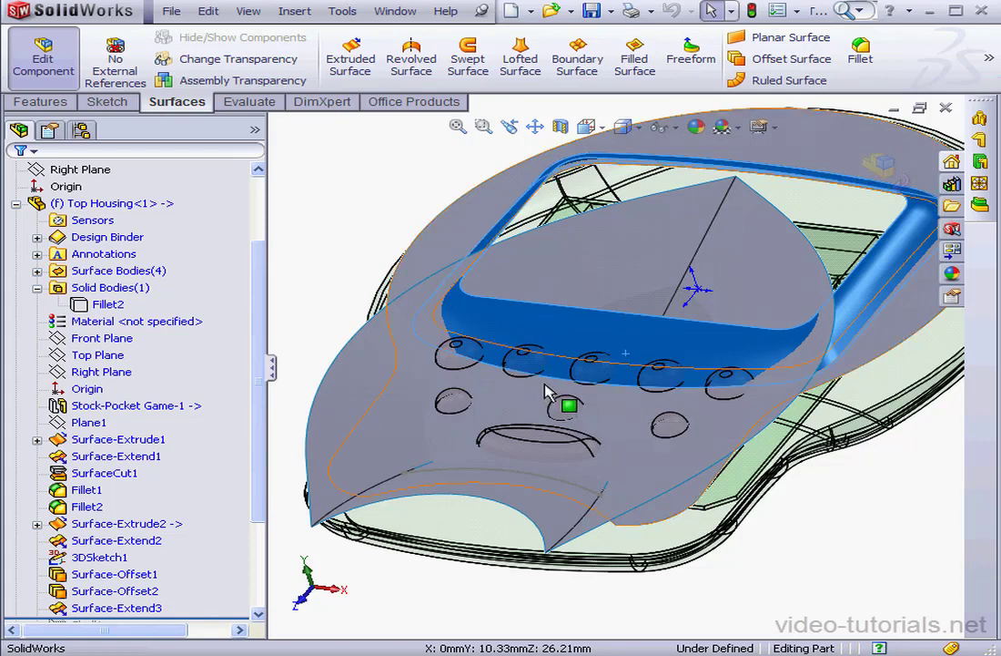
click(851, 547)
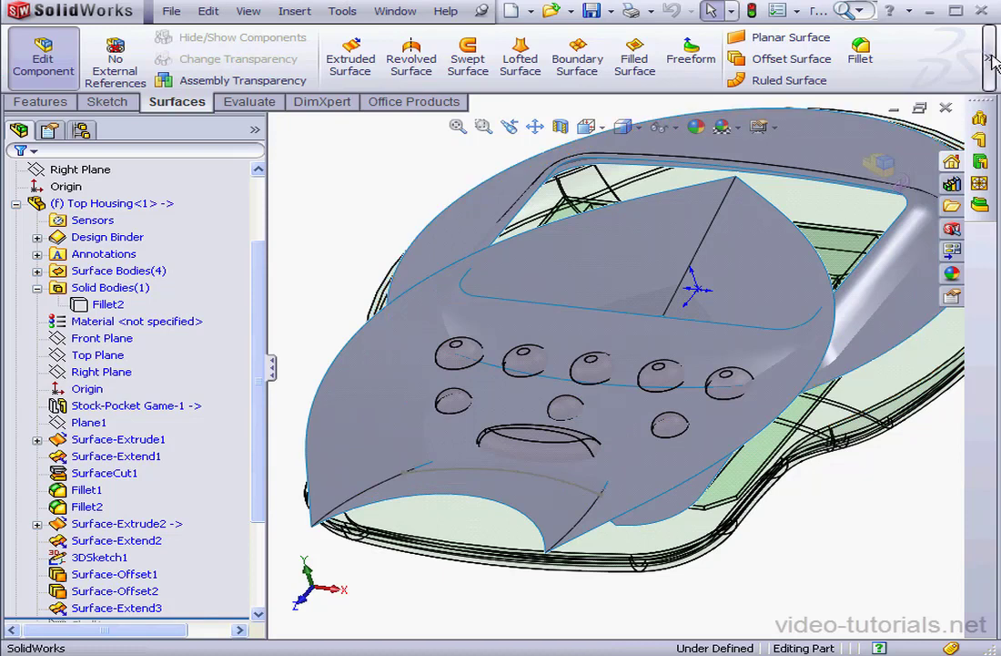
Trim the extended recess surface with a Standard trim, using Surface-Extend2 as the trim tool and keeping the front piece
mouse_move(988, 57)
click(752, 133)
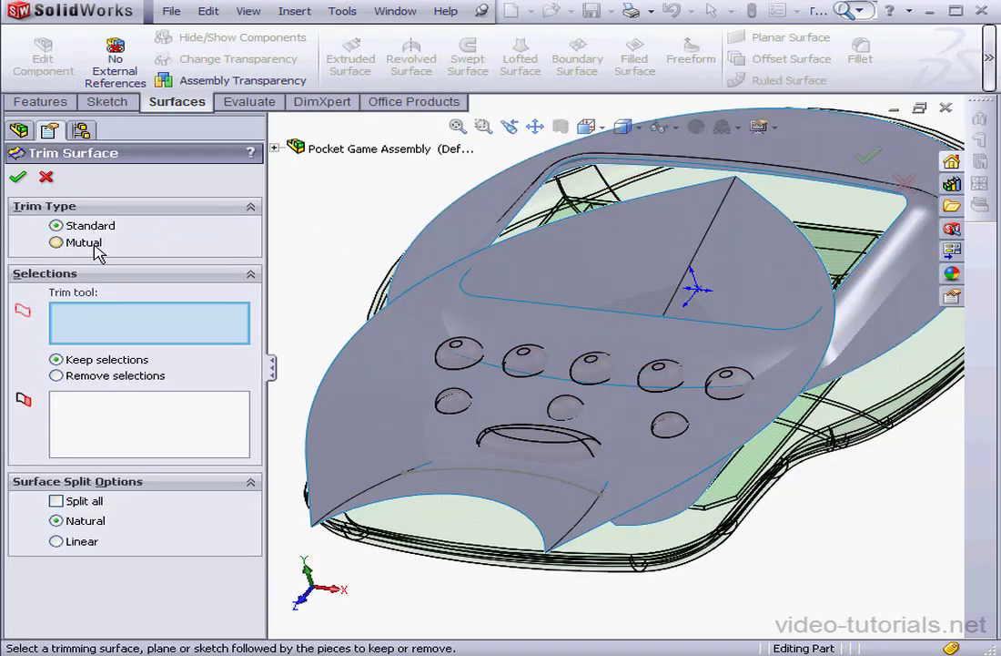
click(601, 251)
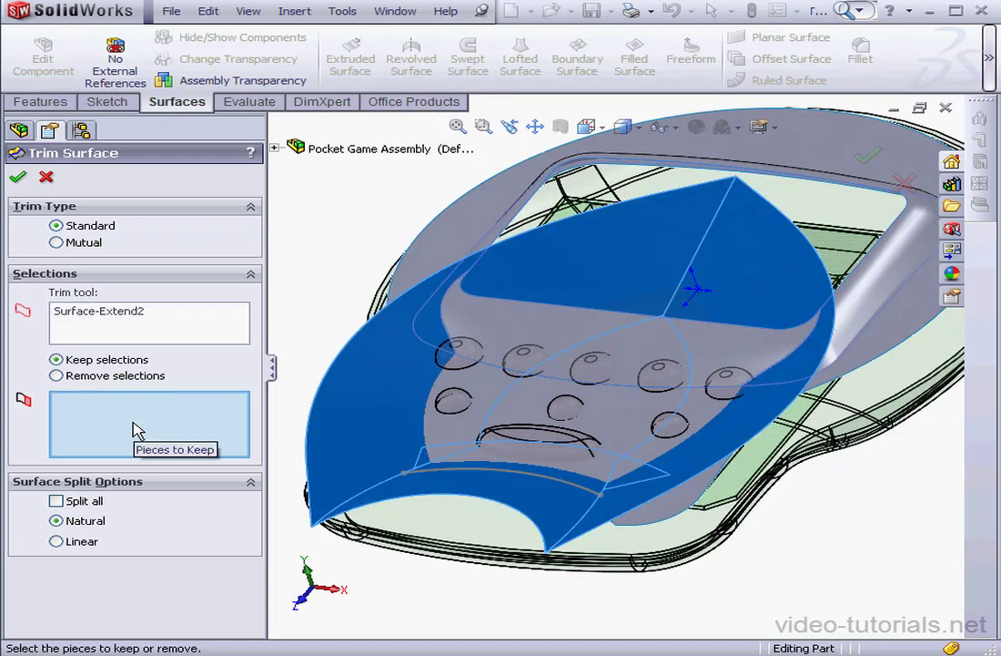
click(557, 340)
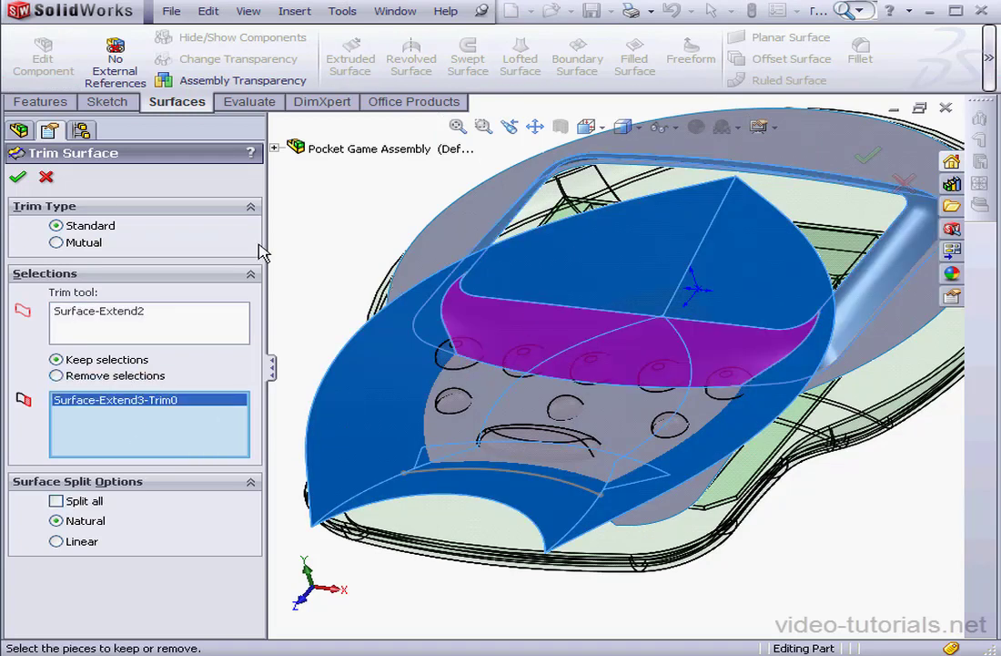
click(17, 176)
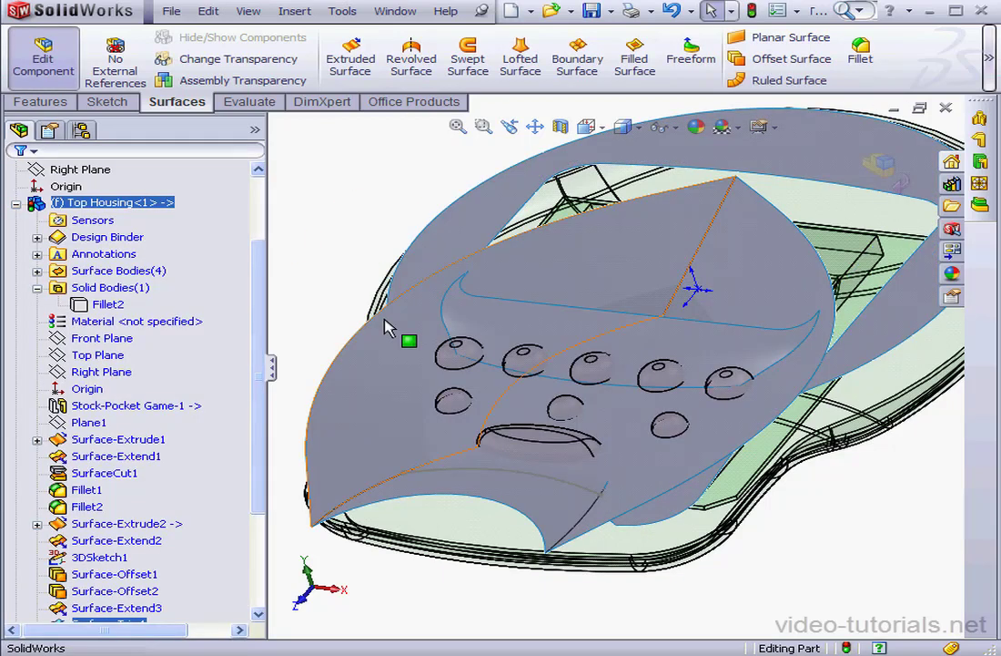
Trim the recess surface again, replacing the preselected trim tool with Surface-Offset1 and keeping the piece above the button area
click(990, 60)
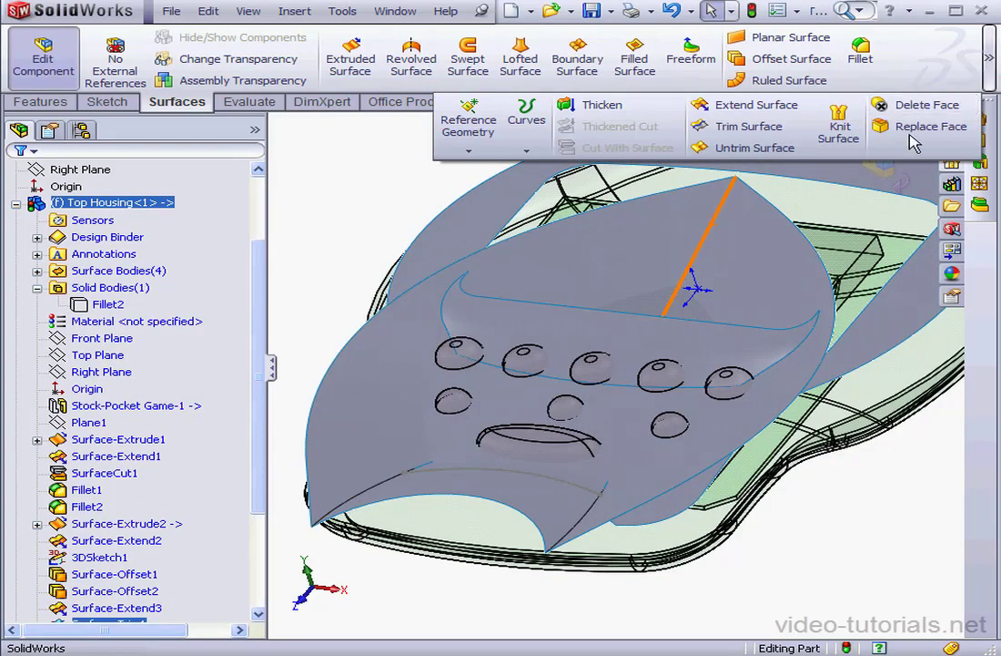
click(763, 133)
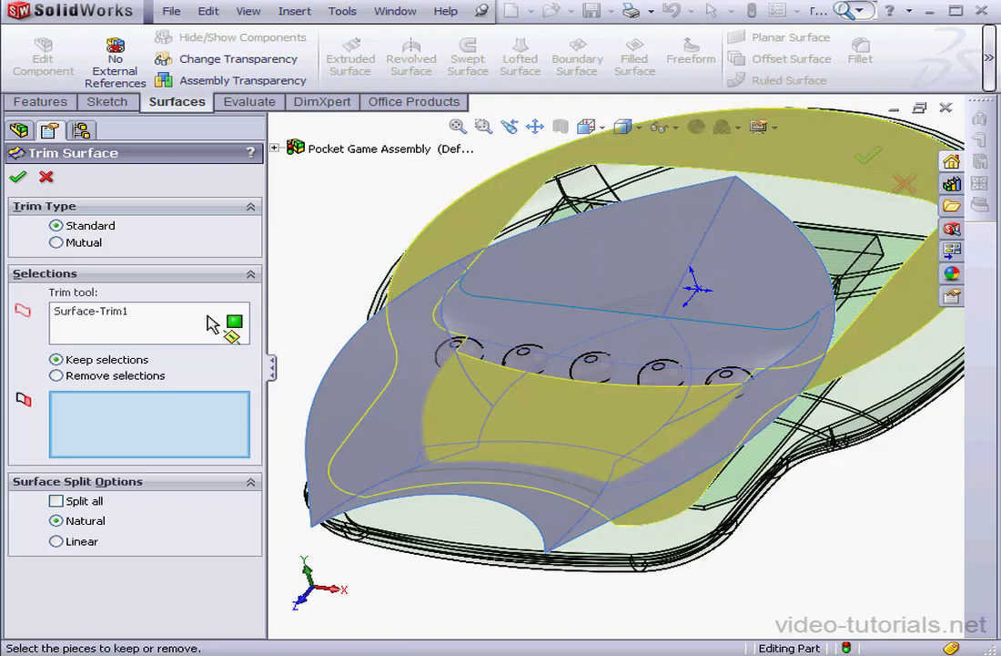
right_click(144, 314)
click(187, 324)
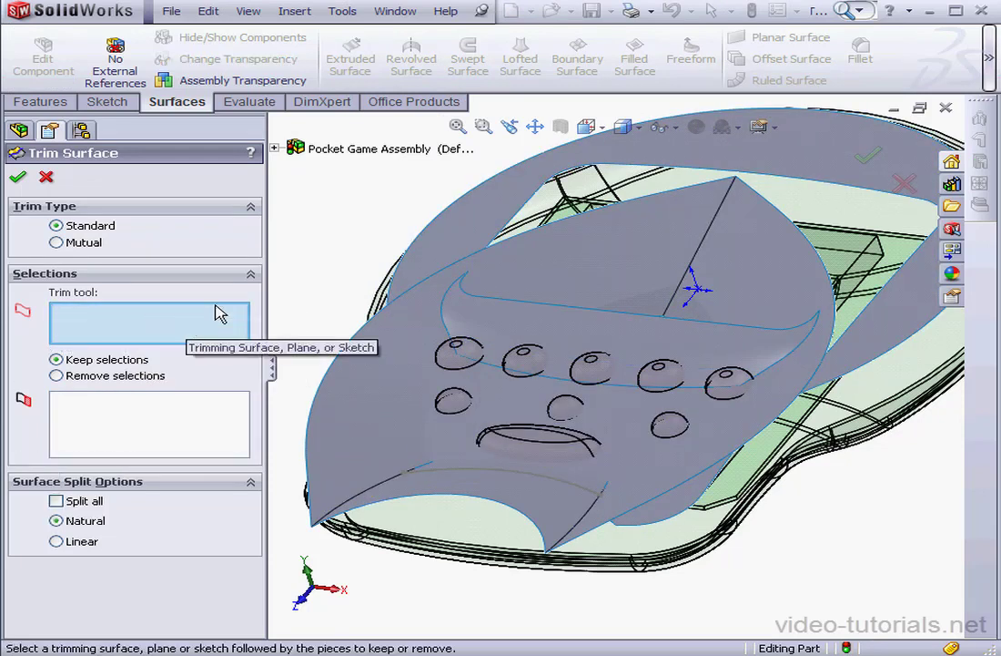
click(468, 237)
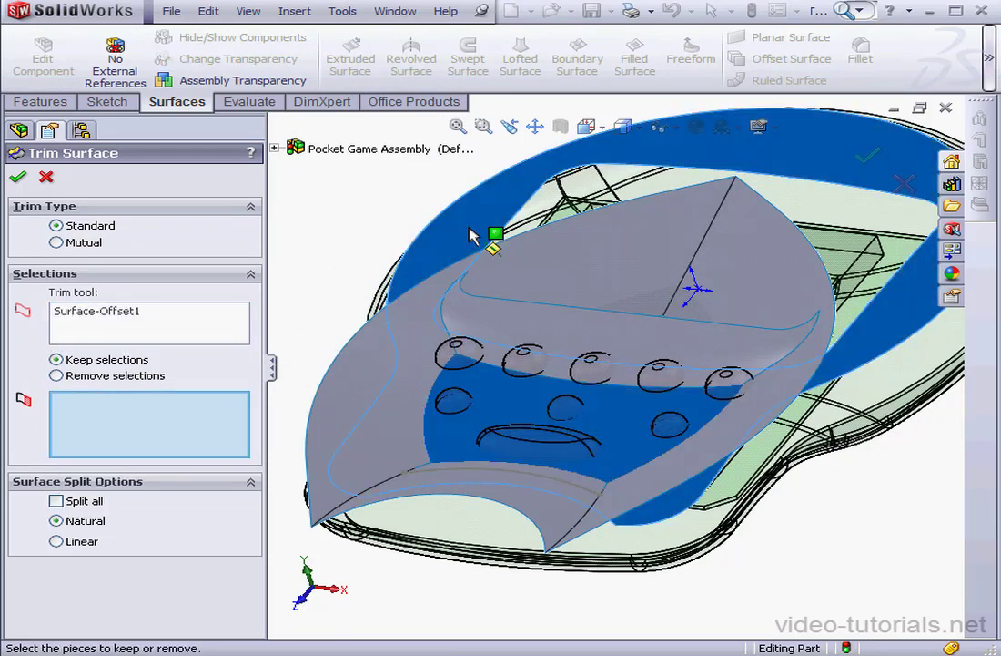
click(533, 329)
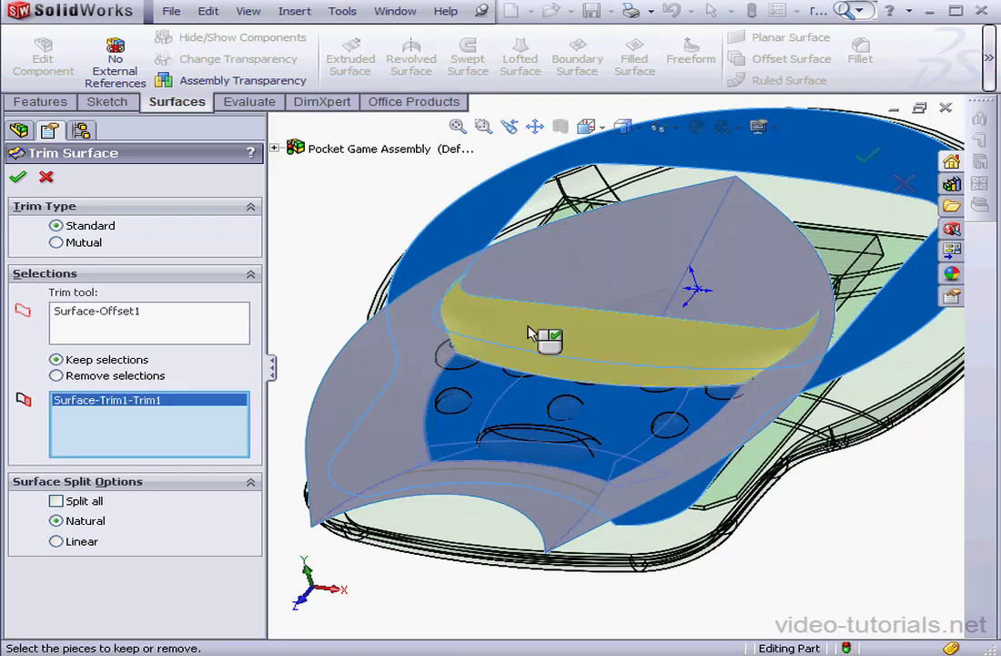
click(18, 178)
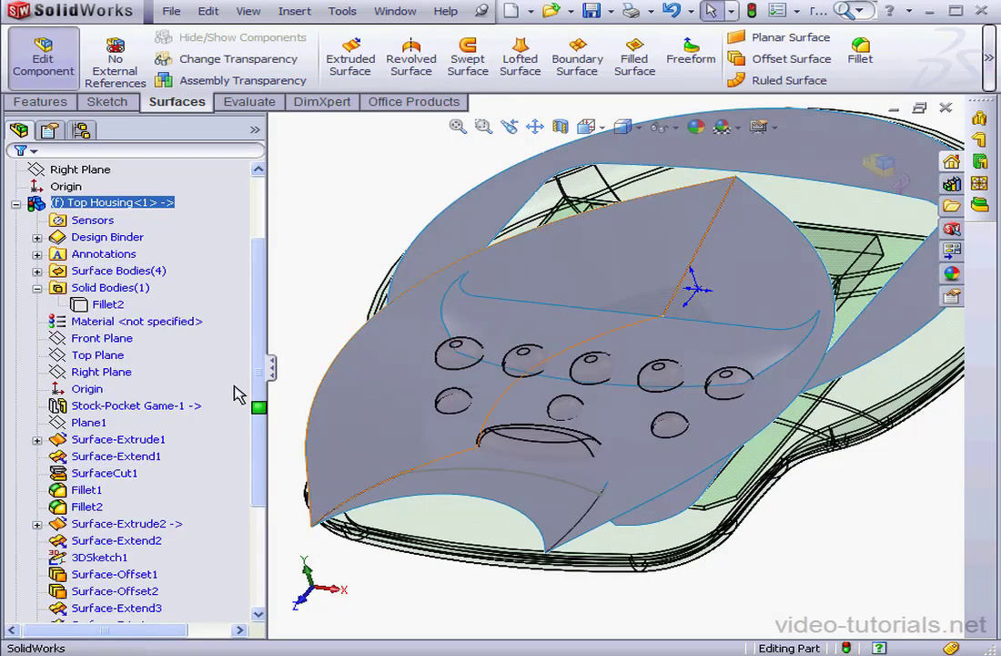
Hide the Surface-Offset1 surface body of the Top Housing
click(100, 572)
right_click(132, 568)
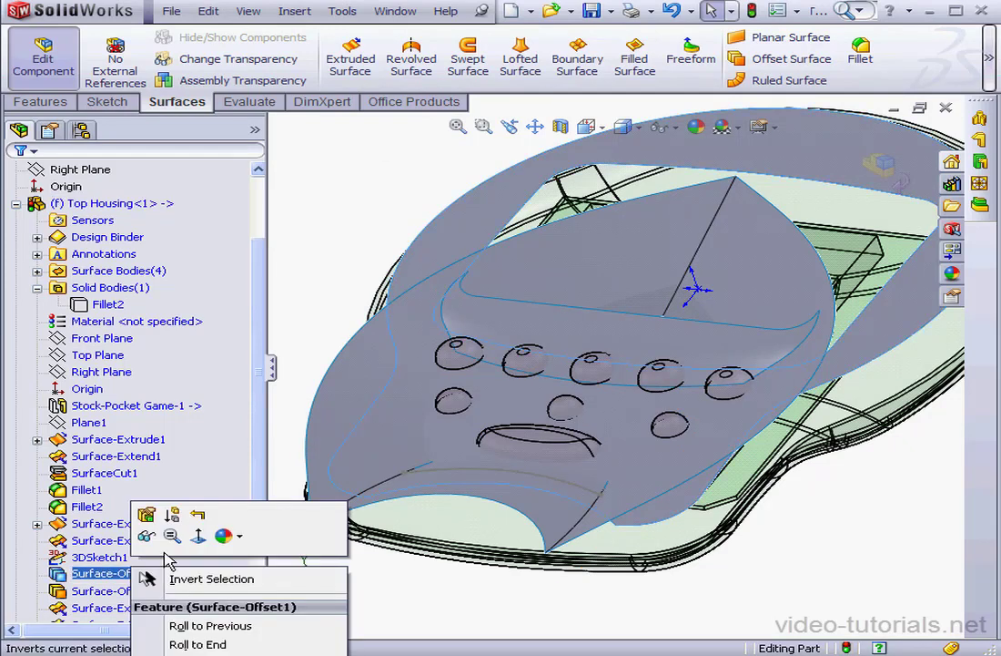
click(147, 536)
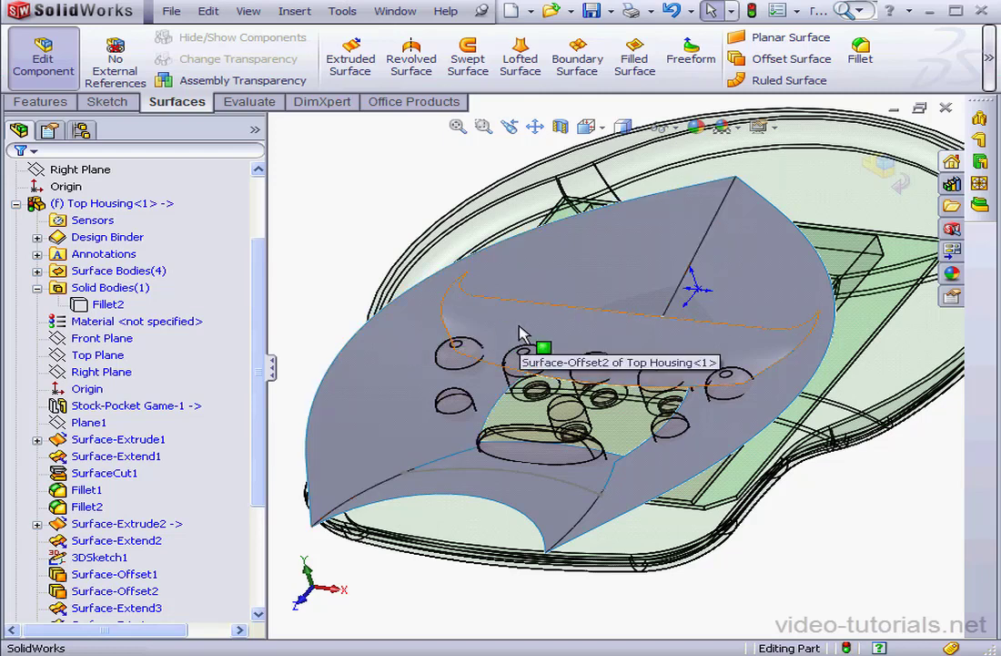
Create a lofted surface between the trimmed recess surface's front edge and the 3DSketch1 curve at the housing's front
click(519, 58)
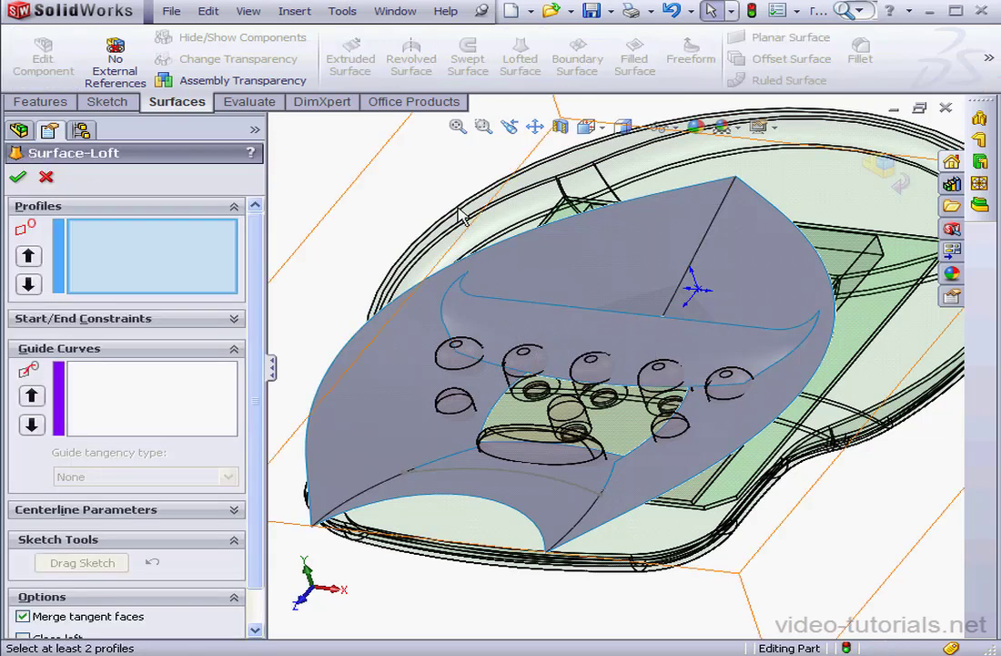
click(706, 394)
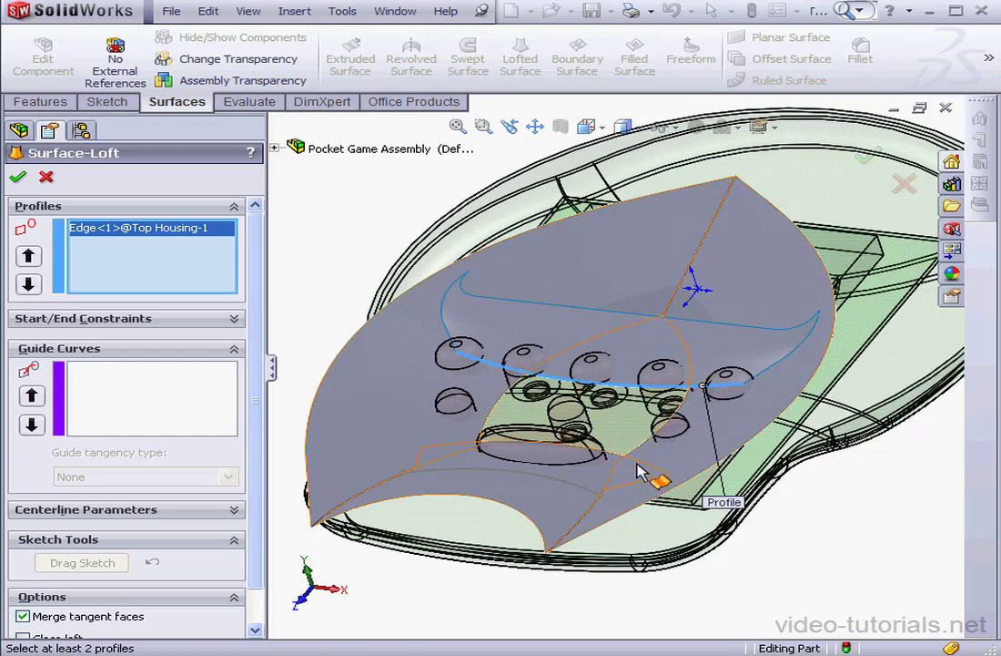
click(590, 497)
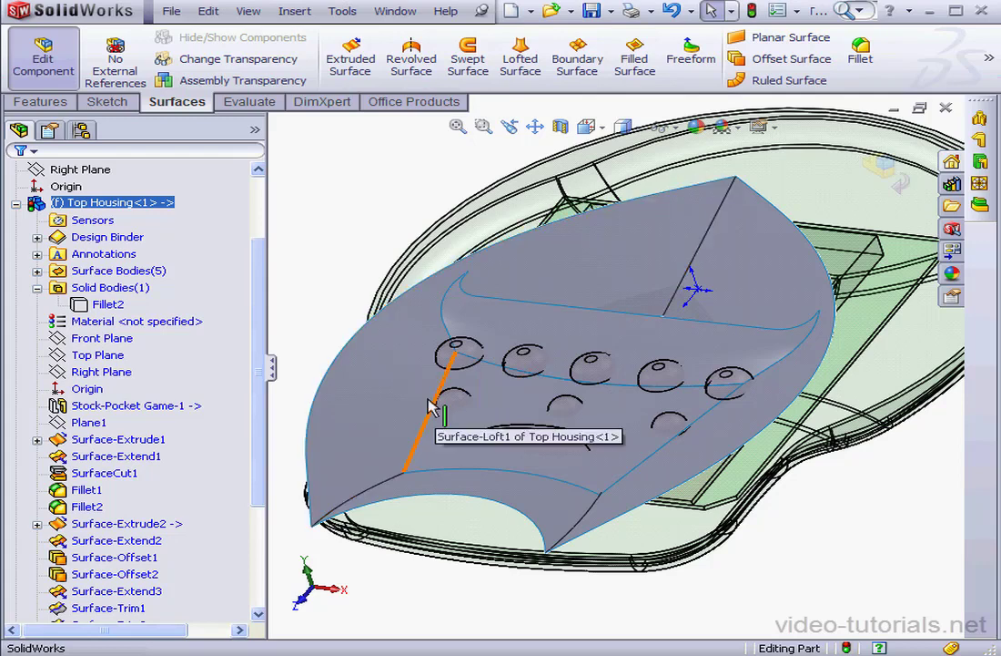
Extend both side edges of the lofted surface up to the Surface-Extend2 surface, using the Same surface extension type
mouse_move(687, 447)
middle_down()
mouse_move(678, 429)
mouse_move(685, 450)
middle_up()
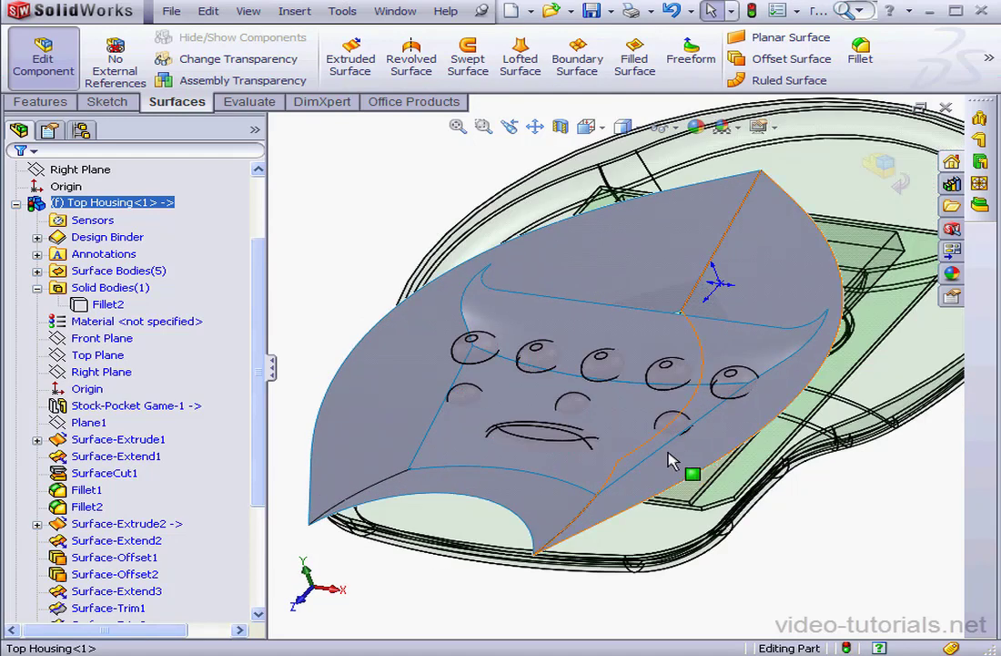
mouse_move(990, 58)
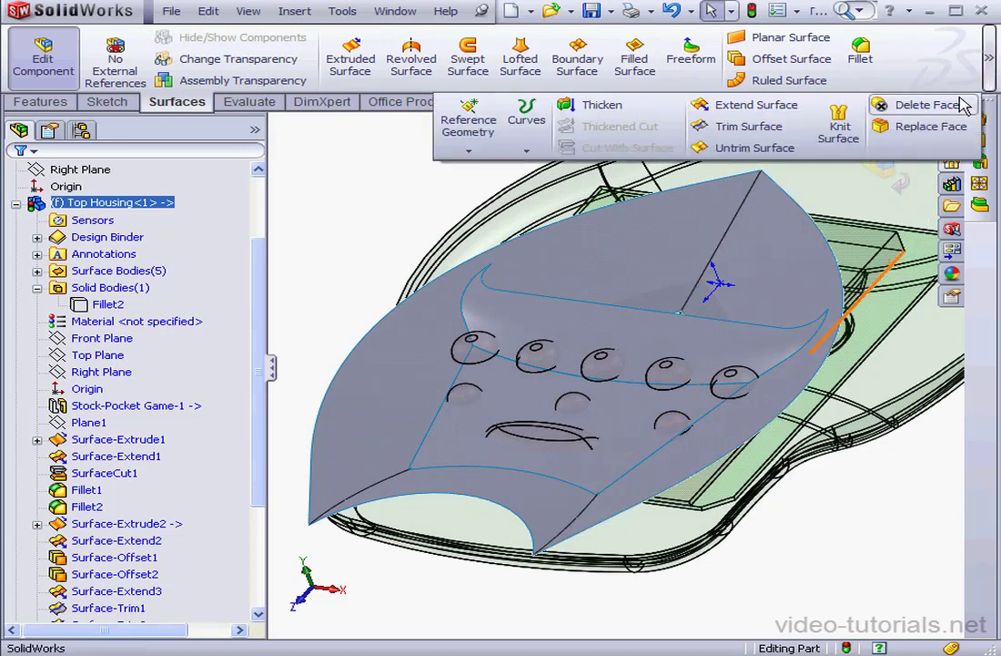
click(762, 107)
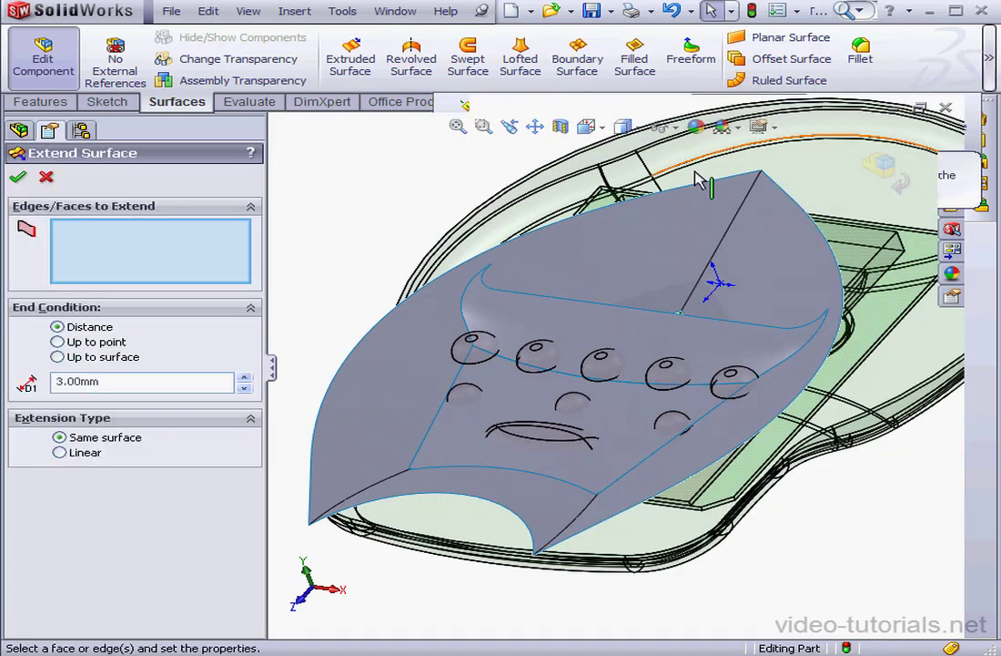
click(440, 446)
click(617, 485)
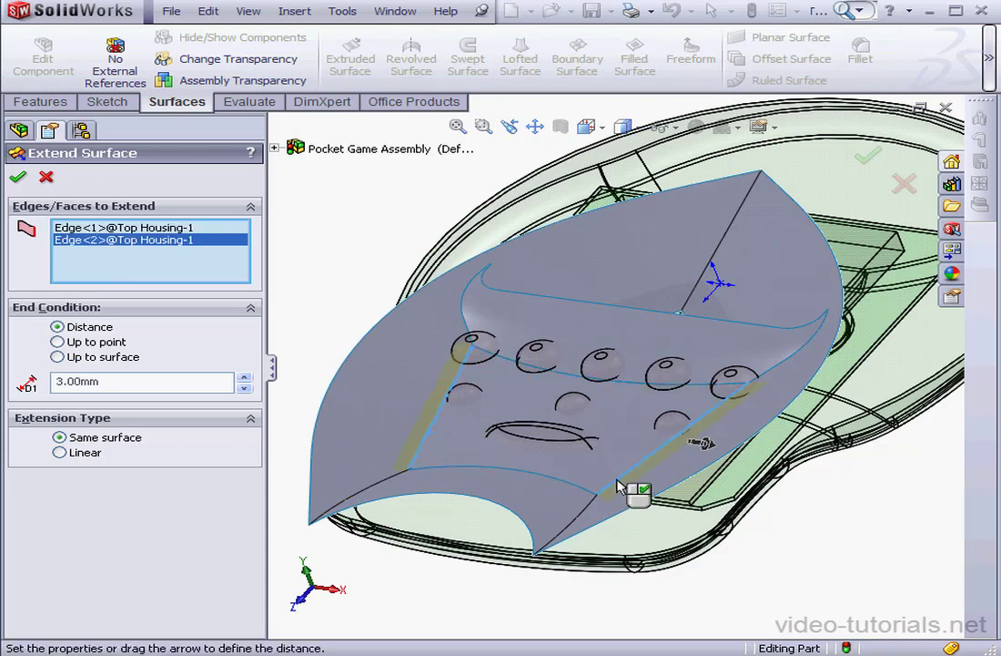
click(57, 357)
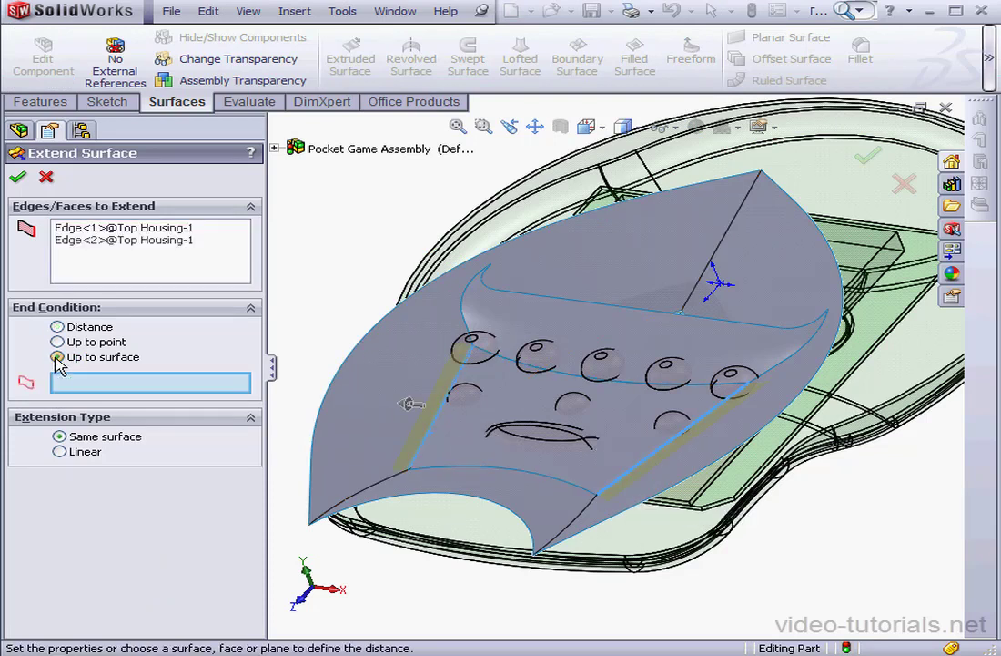
click(350, 364)
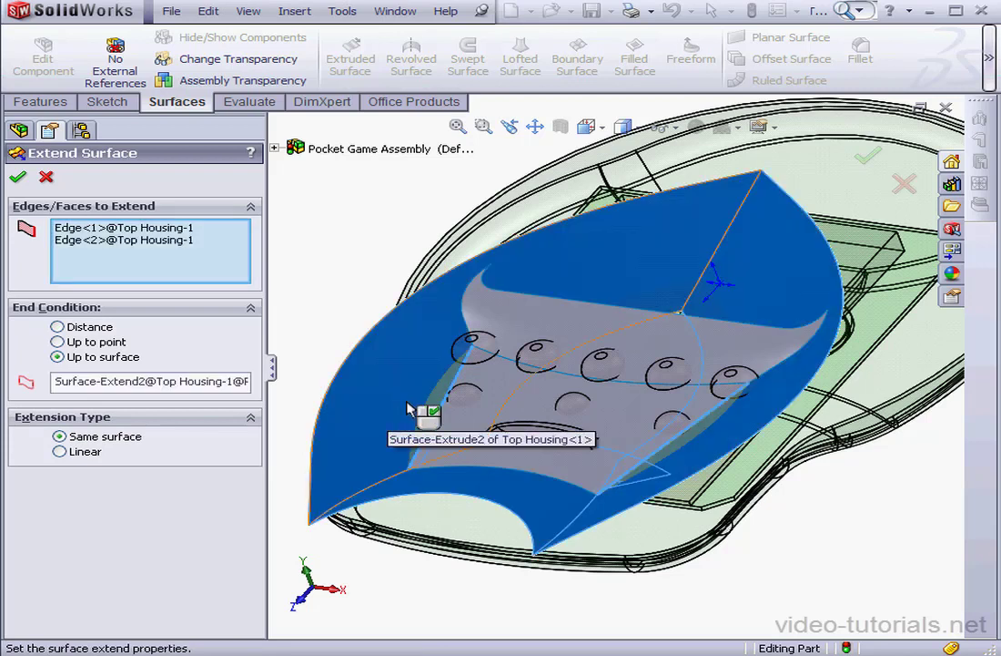
click(17, 179)
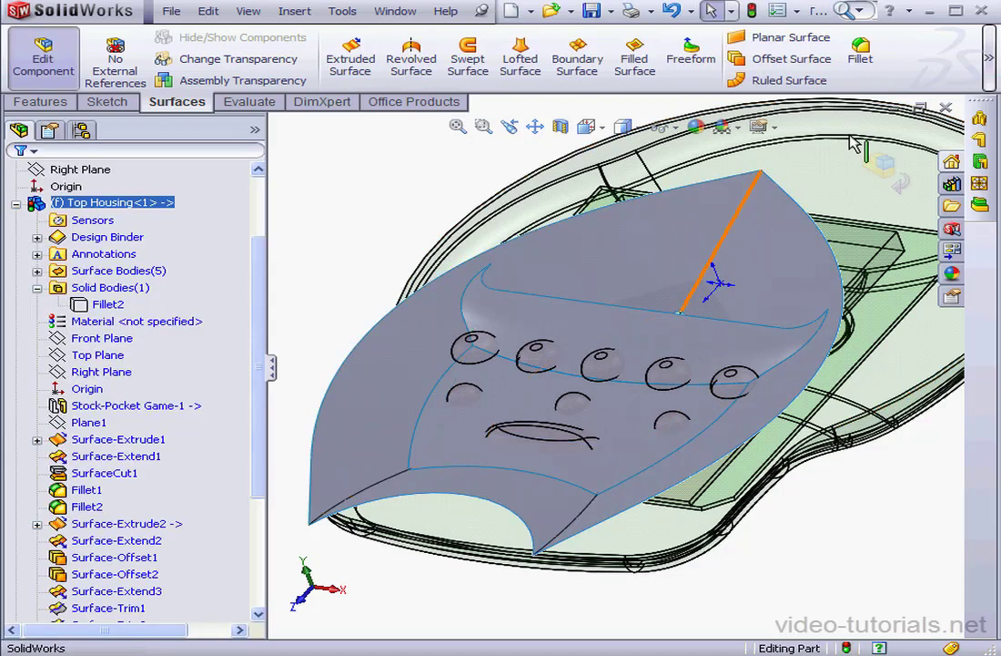
Mutually trim Surface-Extend2, Surface-Trim2 and Surface-Extend4, keeping the outer front piece, the button-area piece and the curved piece above the buttons
mouse_move(988, 58)
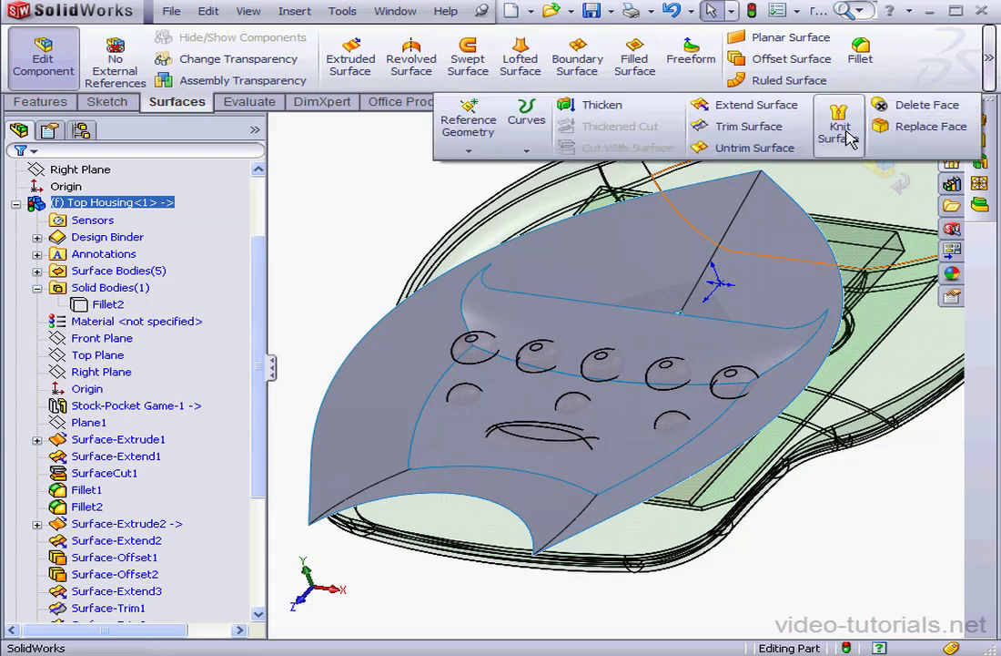
click(742, 126)
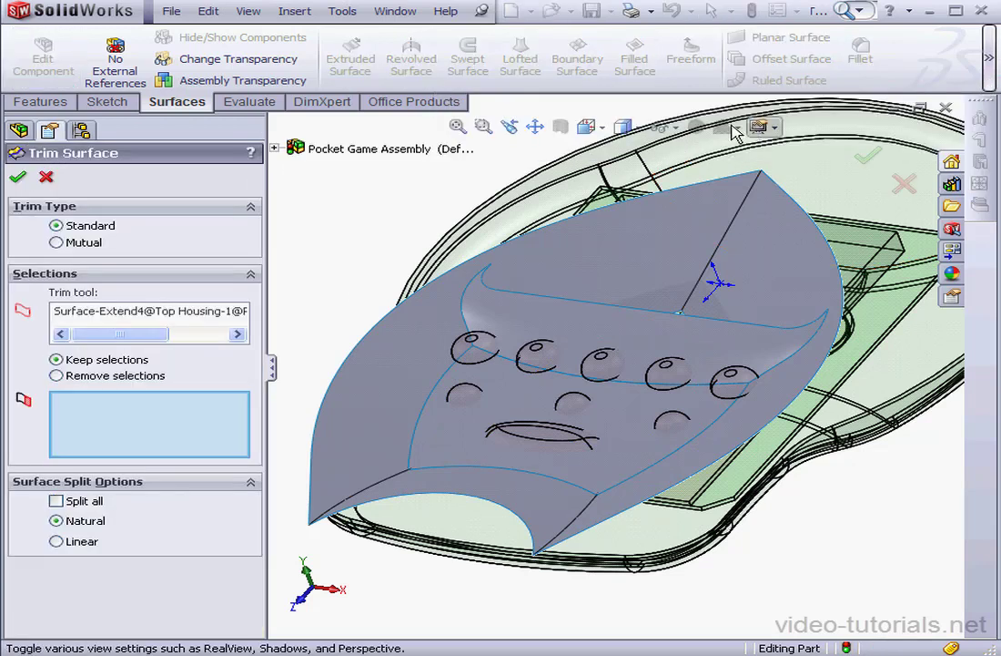
click(56, 242)
right_click(146, 312)
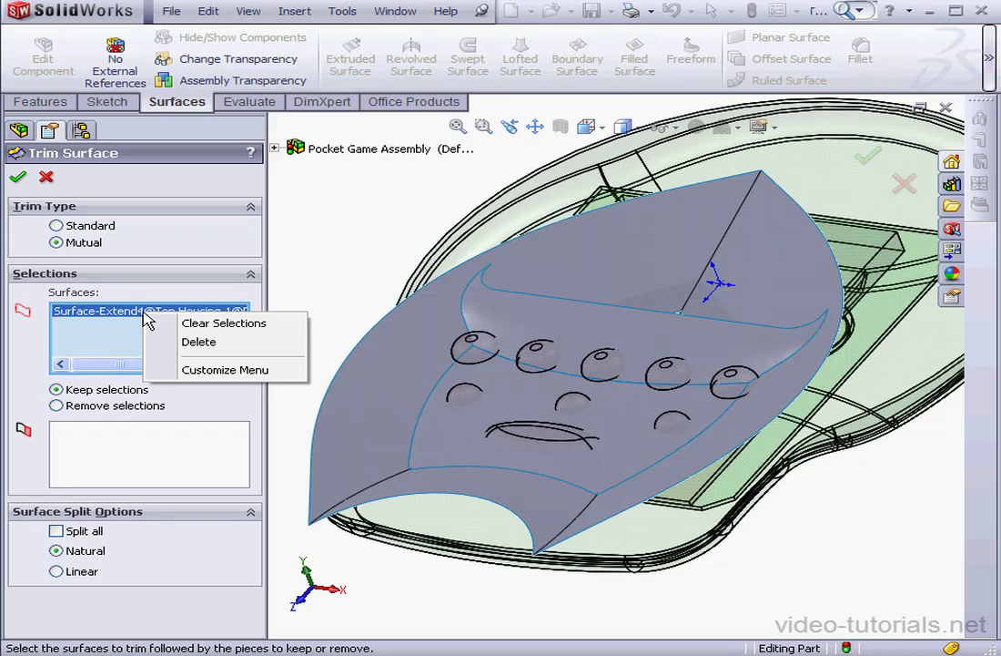
click(188, 339)
click(574, 271)
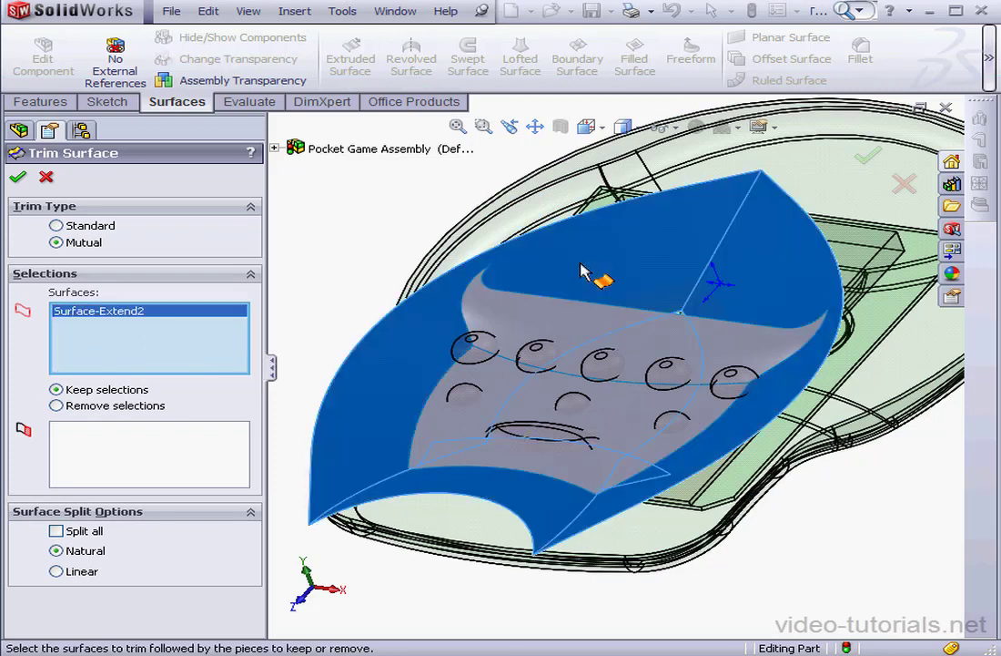
click(542, 325)
click(464, 420)
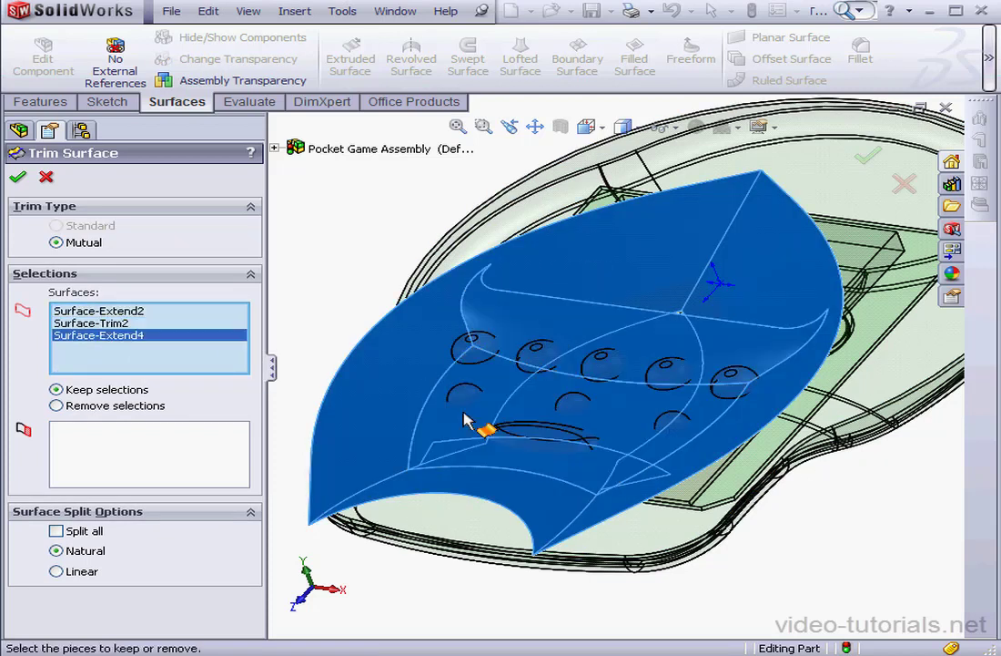
click(182, 458)
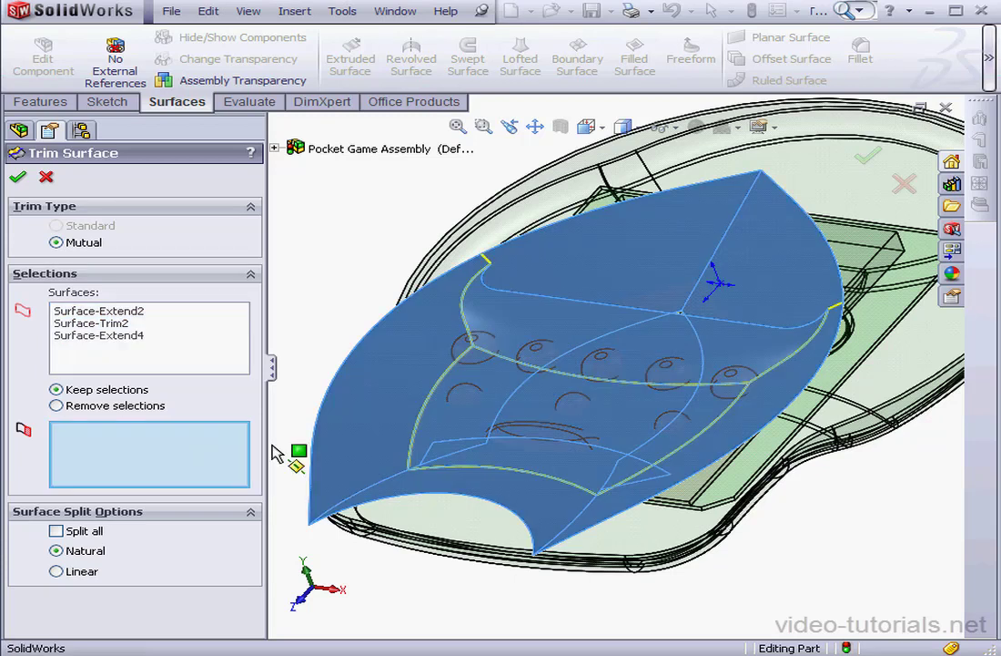
click(402, 425)
click(460, 427)
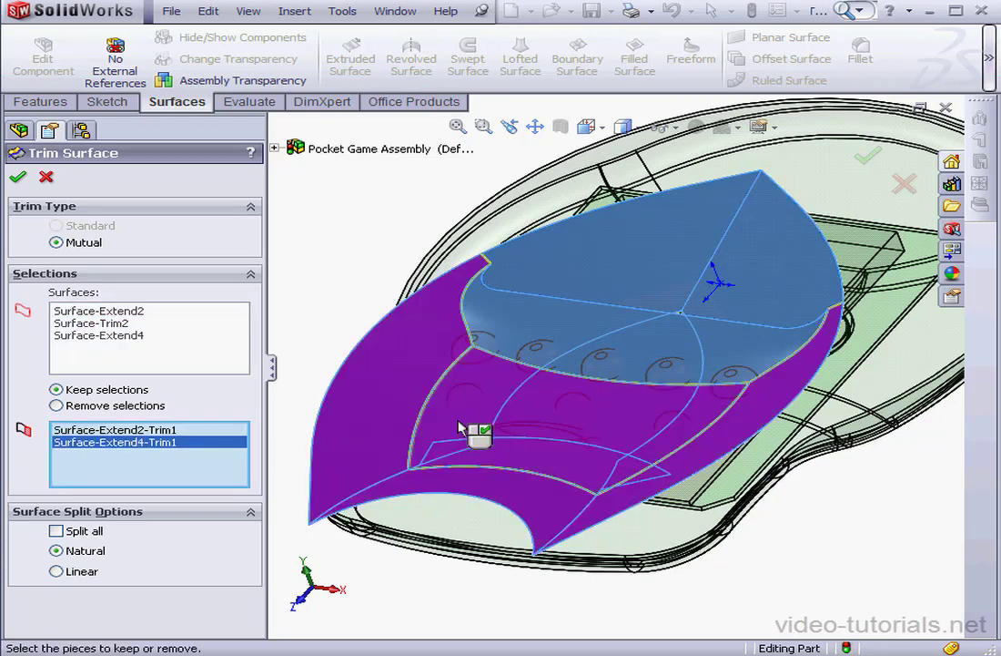
click(577, 339)
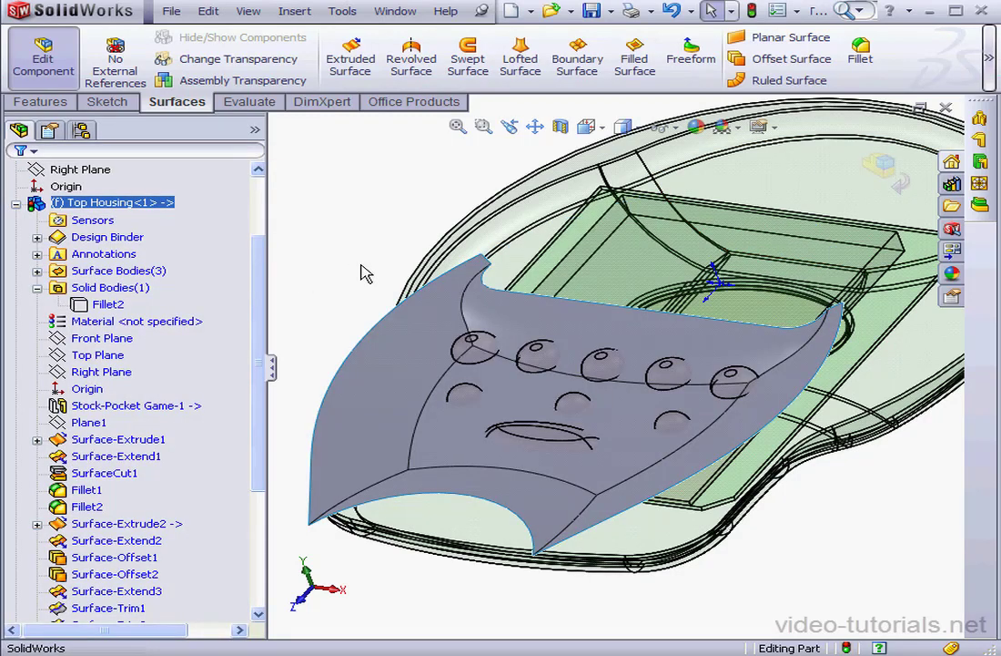
Show the Fillet2 solid body of the Top Housing and cut it with the mutually trimmed surface
right_click(107, 304)
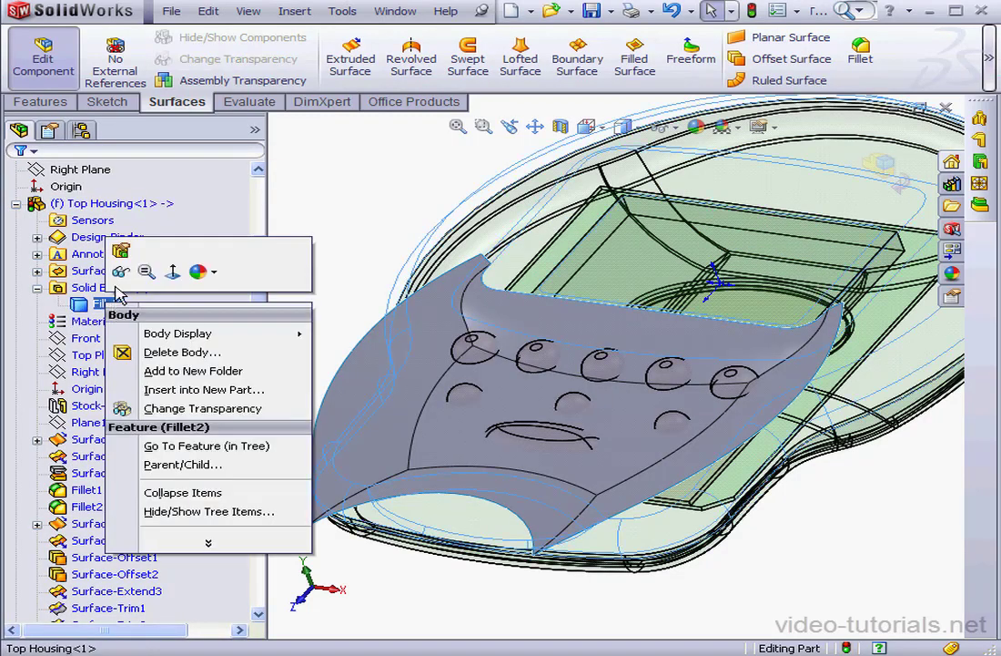
click(122, 273)
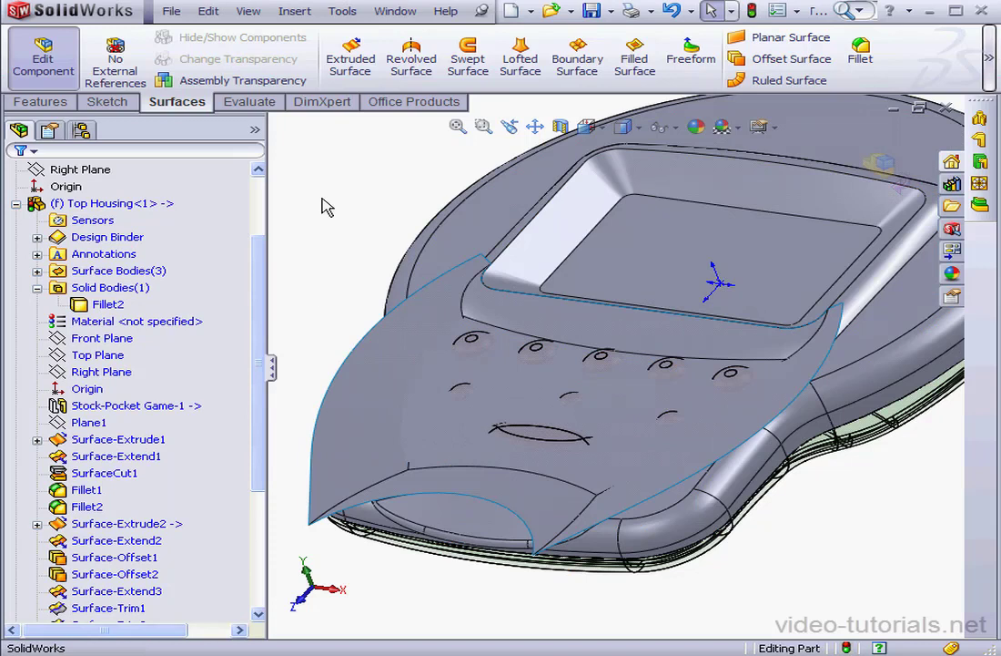
click(294, 11)
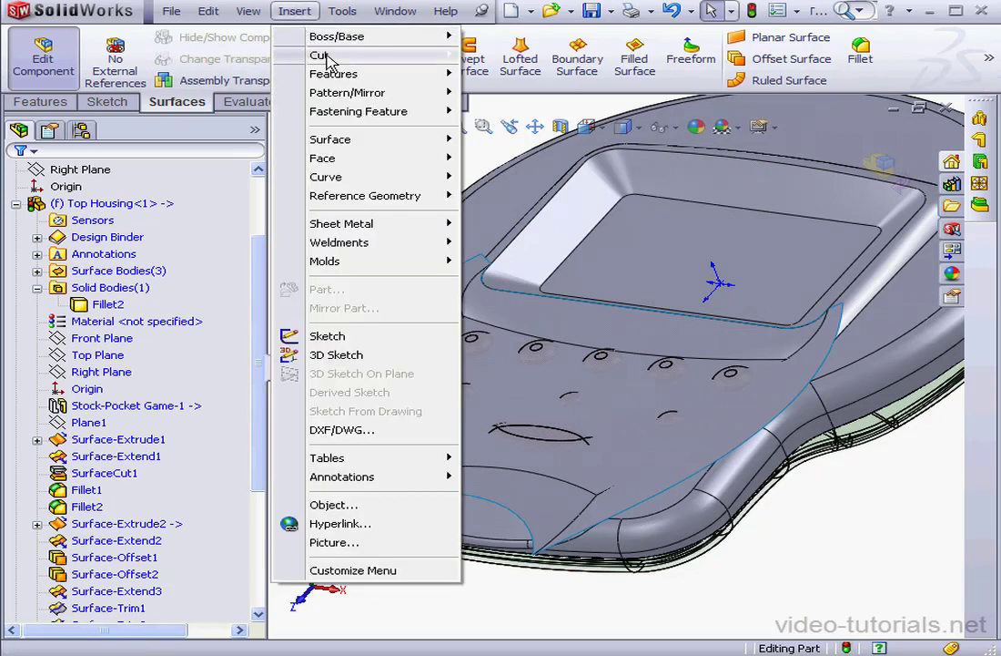
mouse_move(323, 56)
click(517, 169)
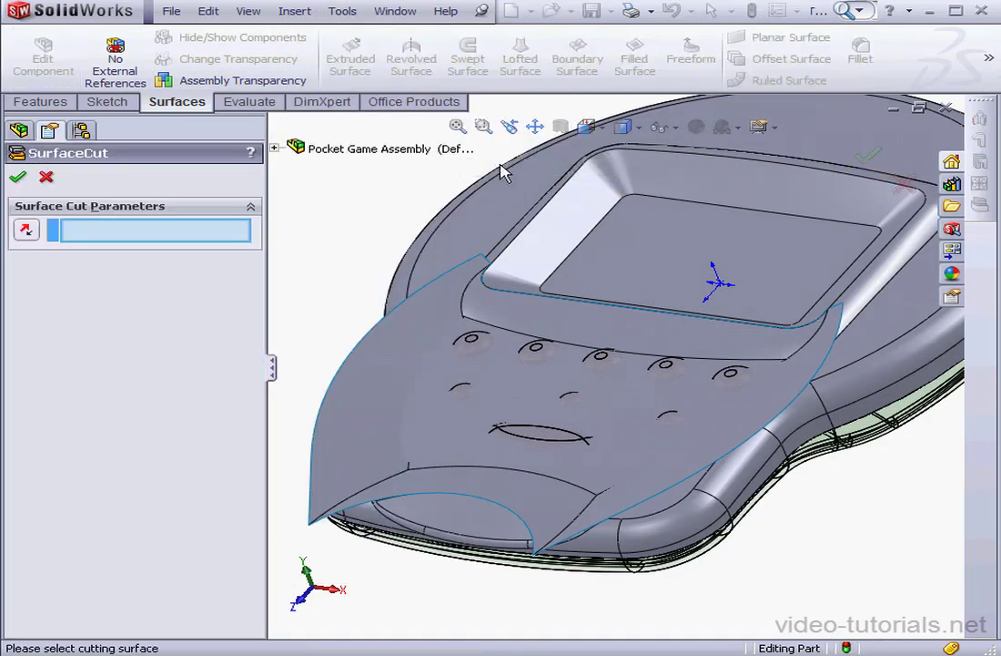
click(375, 394)
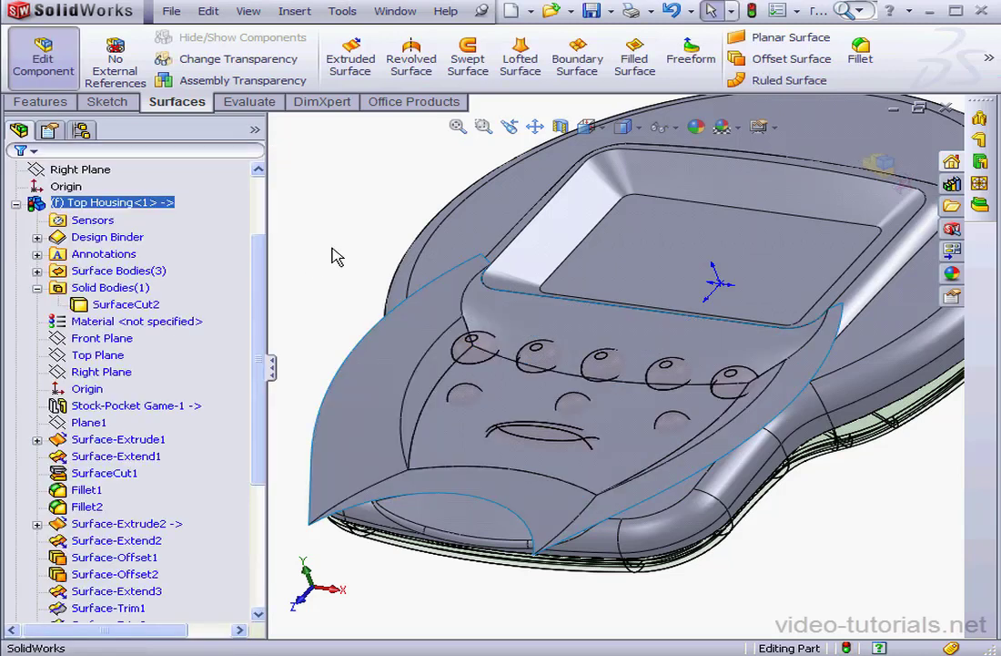
Hide the Surface-Trim3 surface body of the Top Housing
click(36, 270)
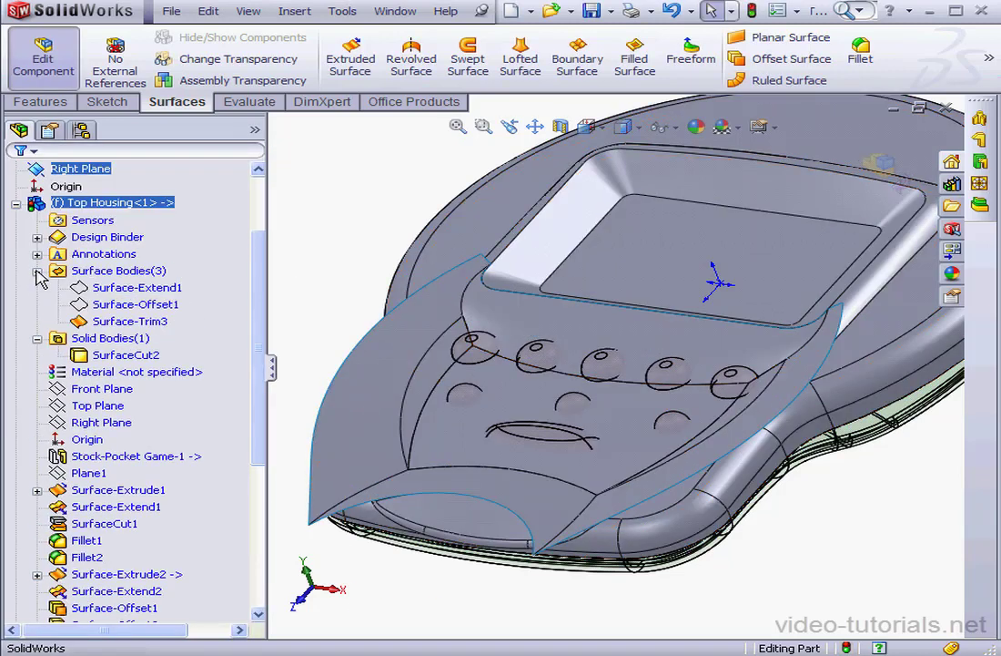
right_click(102, 323)
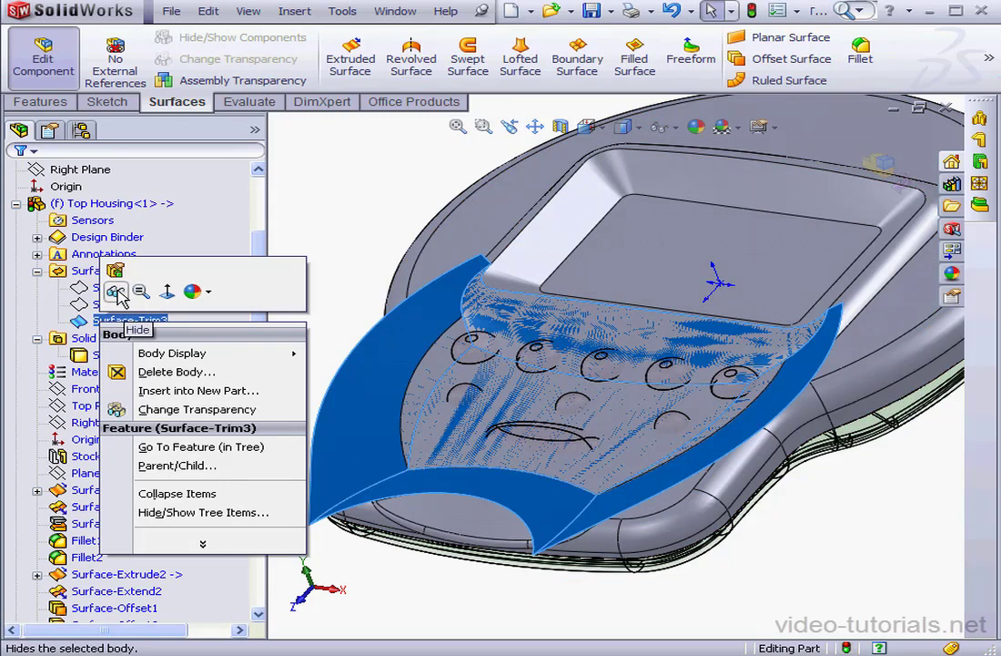
click(111, 289)
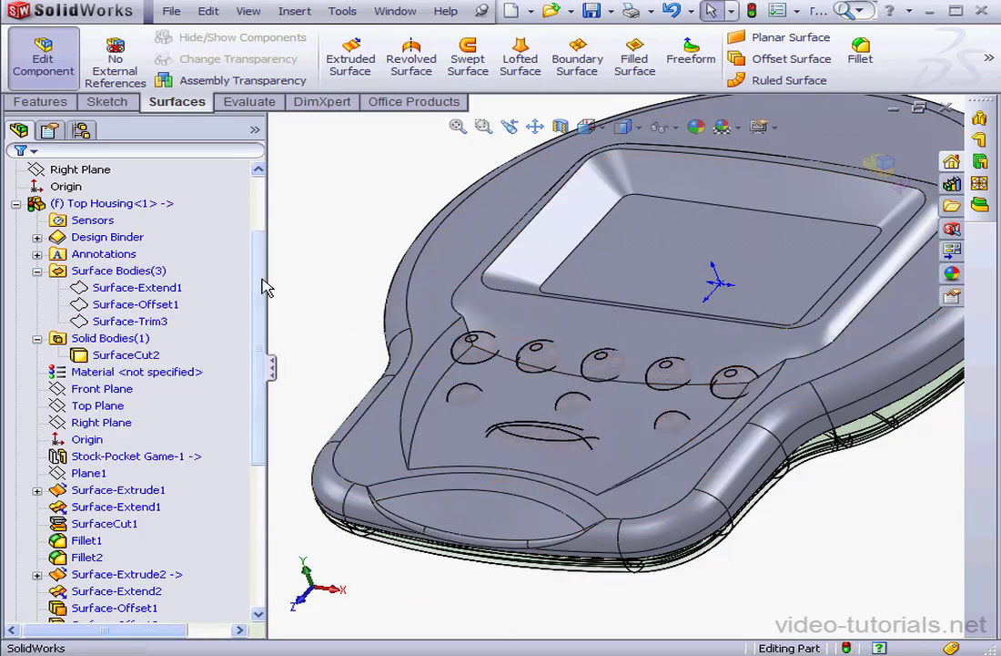
Roll the Top Housing's history forward past Cut-Extrude2 and return to editing the assembly
drag(262, 284, 256, 441)
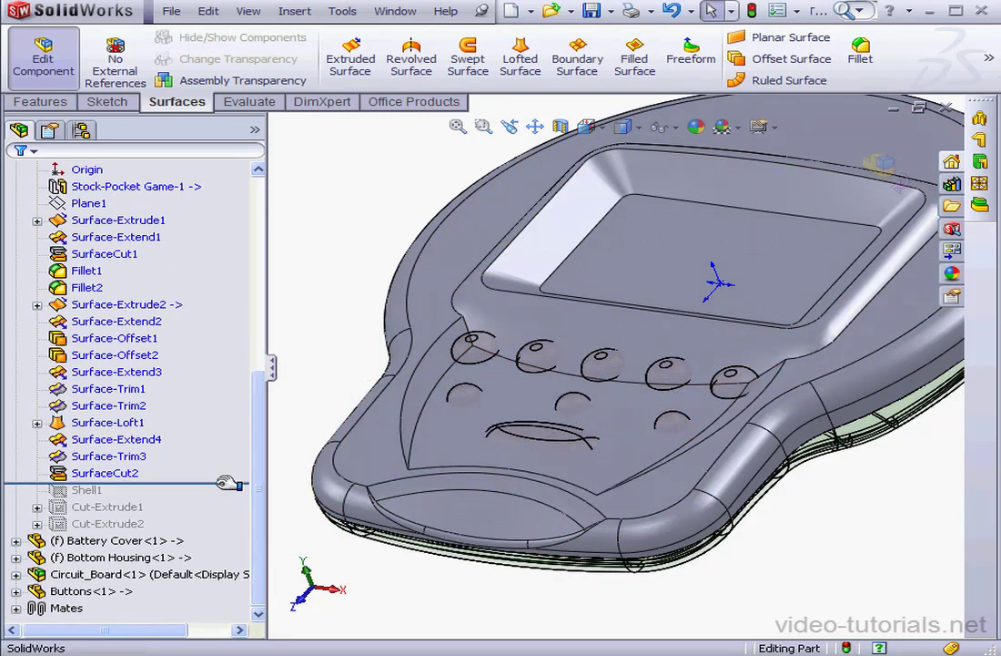
drag(228, 483, 226, 530)
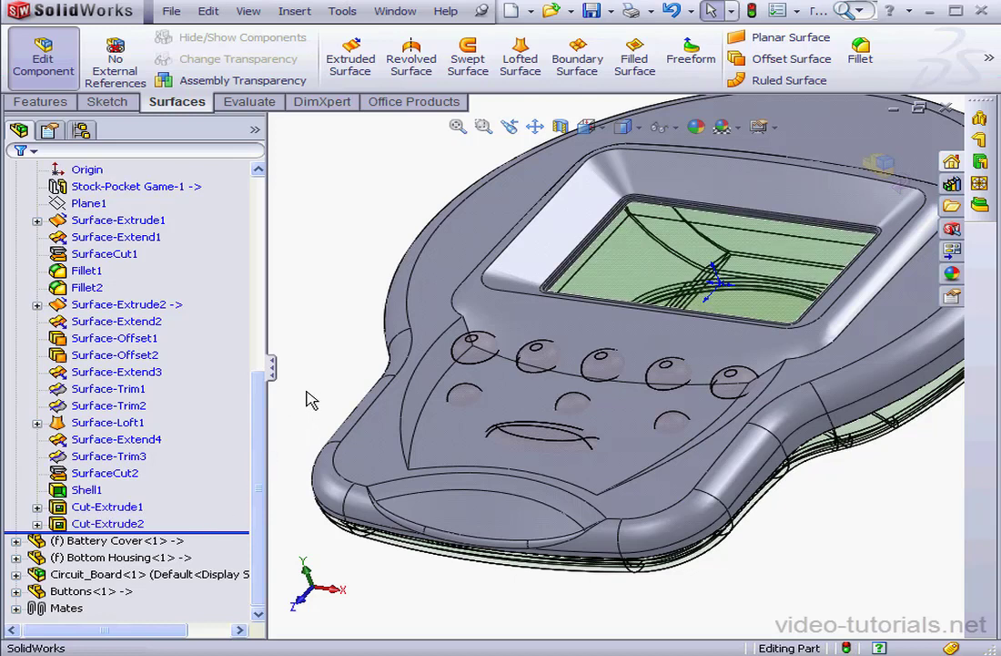
click(892, 175)
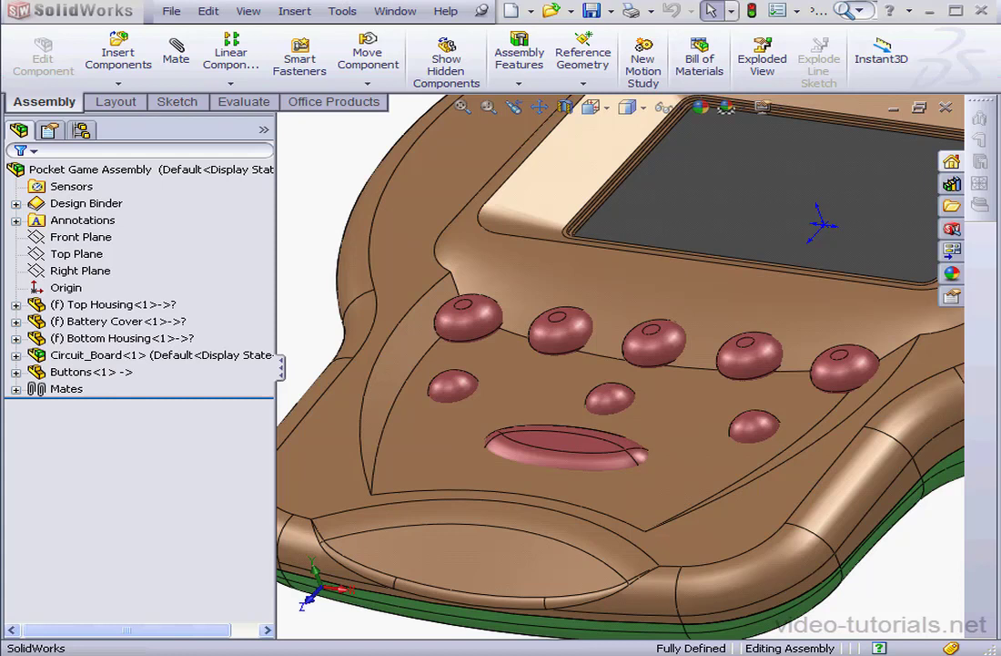
Edit the Top Housing in the assembly and roll its history back to just before Shell1
right_click(137, 306)
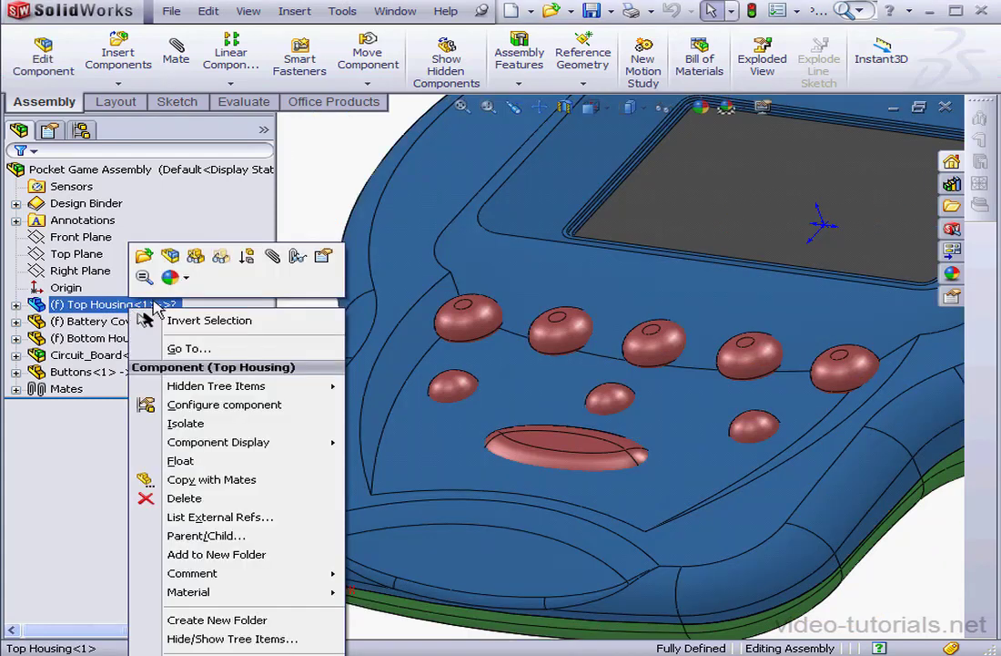
click(169, 256)
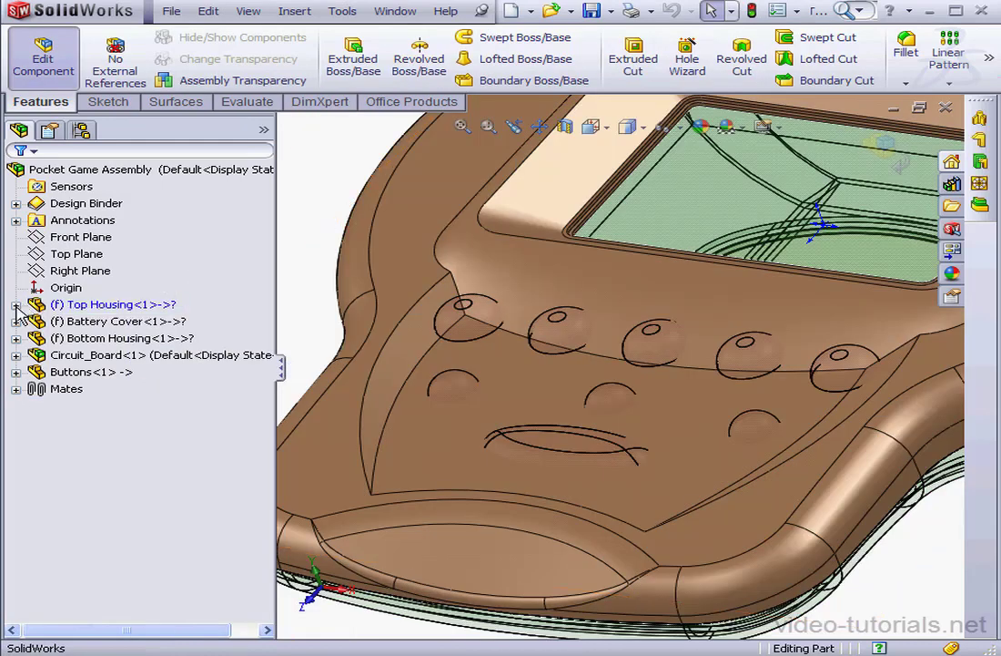
click(16, 306)
scroll(255, 422, down, 3)
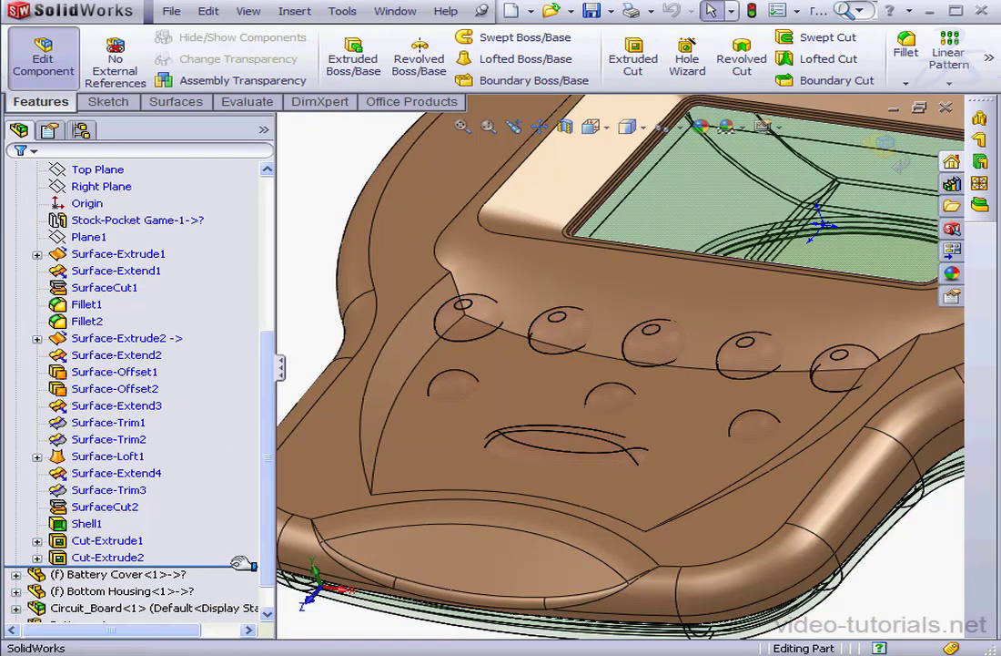
drag(244, 564, 228, 517)
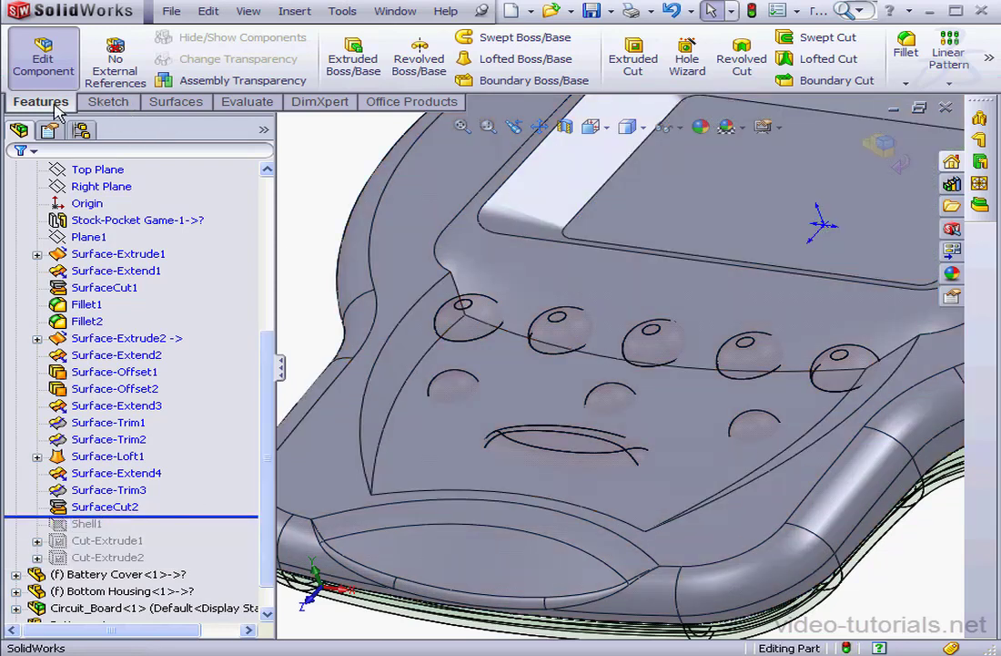
Start a variable radius fillet on the recess's curved front edge and set the radius at both ends to 0 mm
click(906, 44)
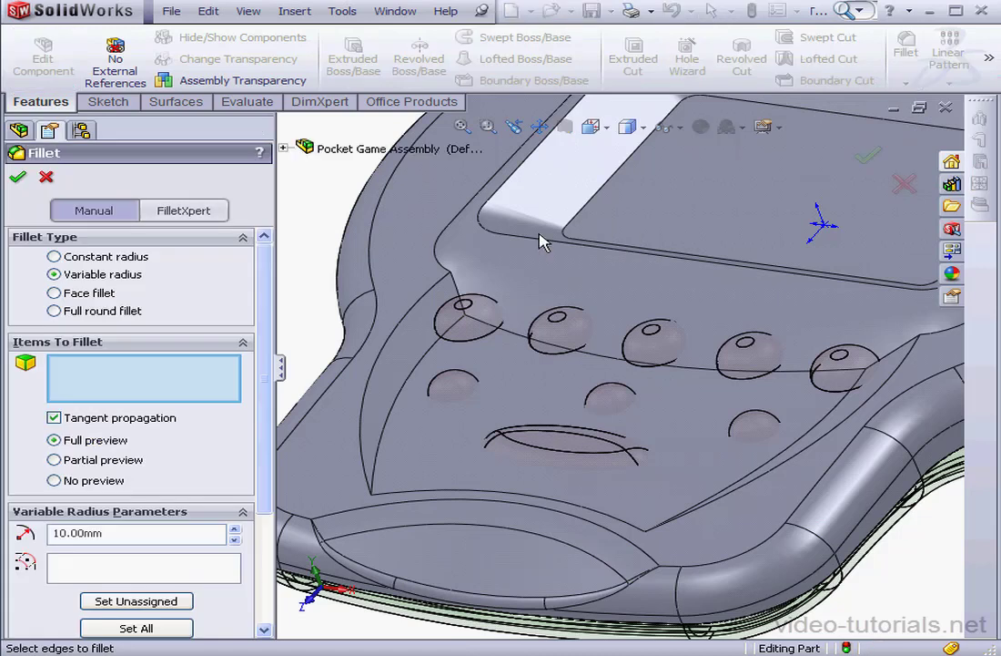
click(55, 256)
click(56, 274)
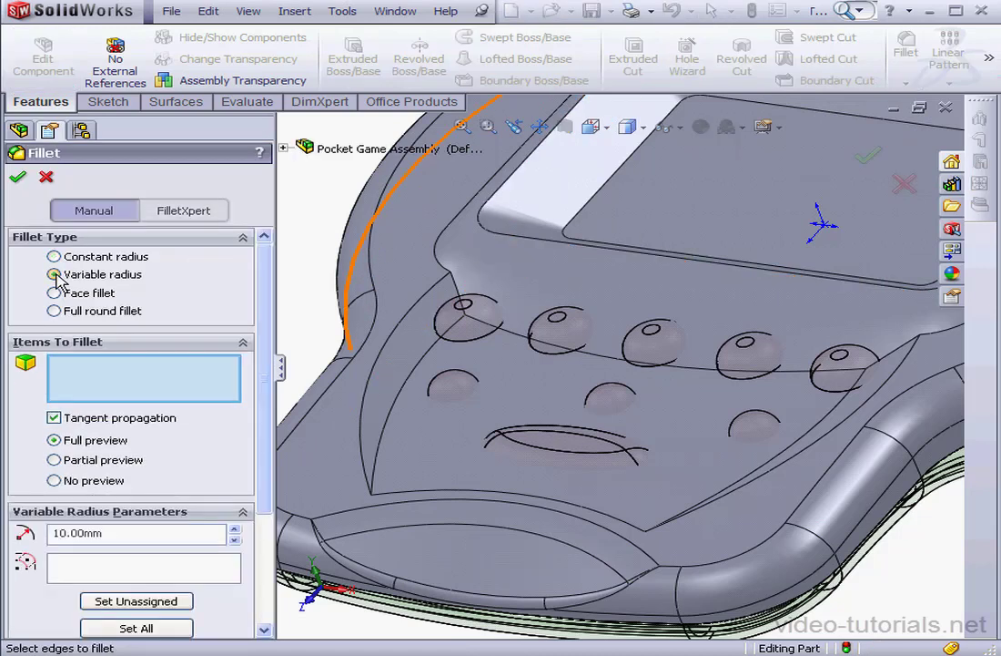
click(642, 525)
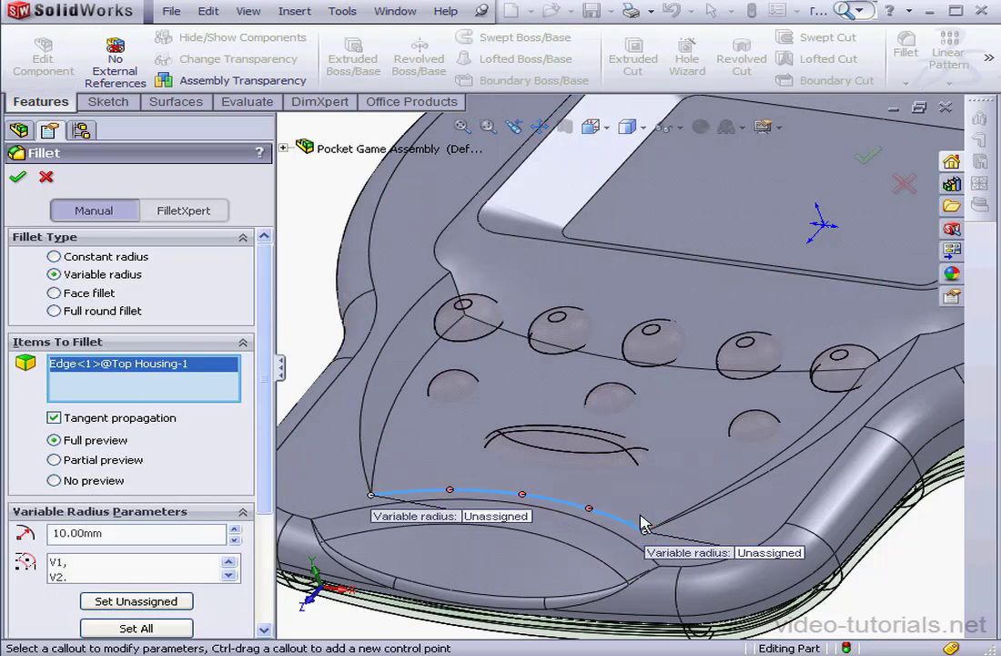
click(772, 553)
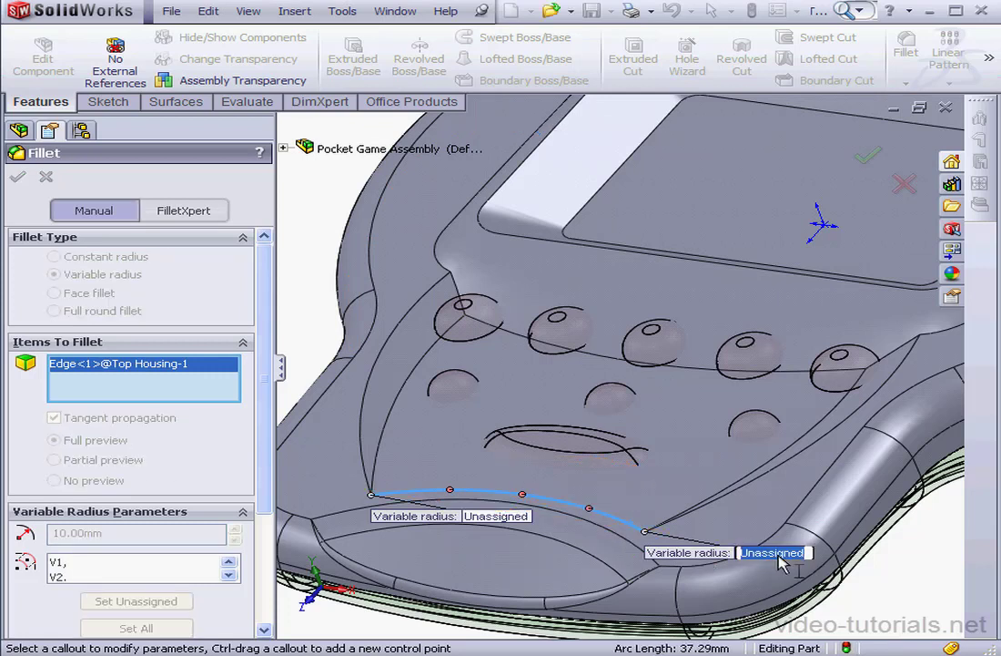
text(0)
key(Return)
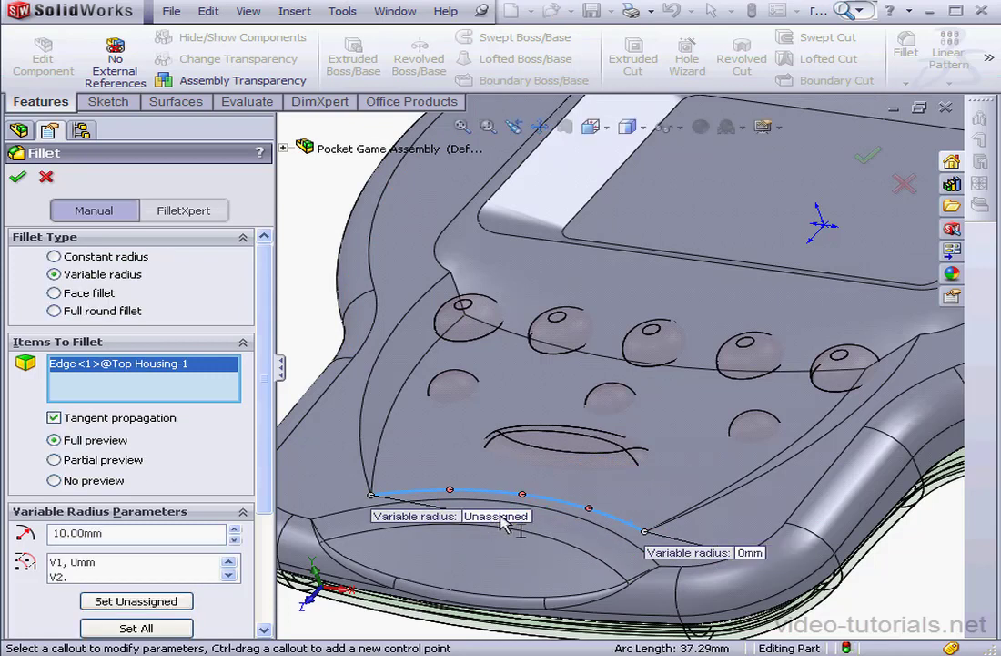
click(500, 516)
text(0)
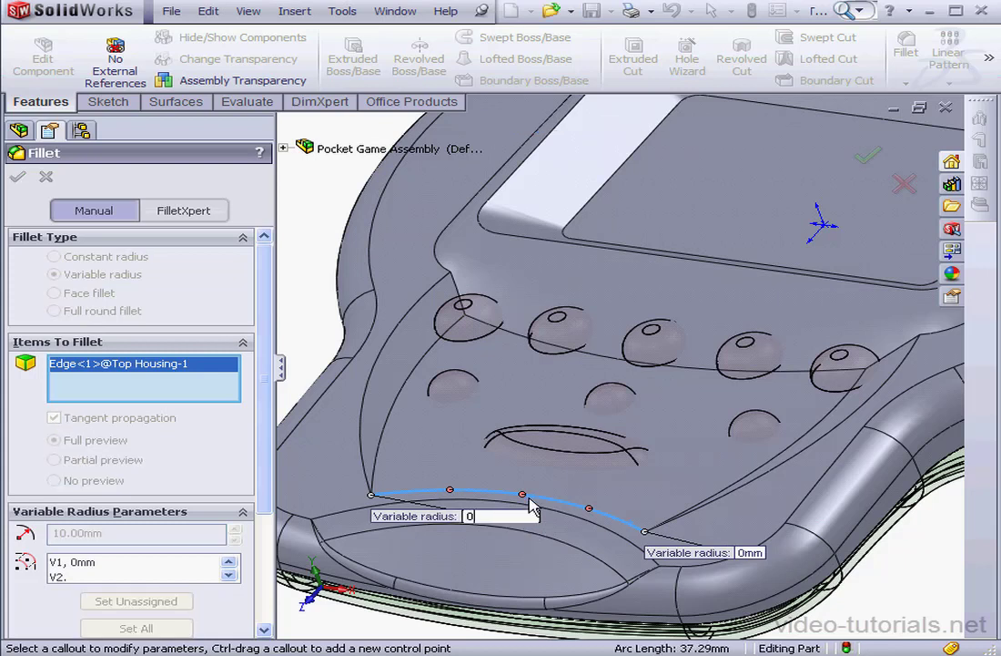
key(Return)
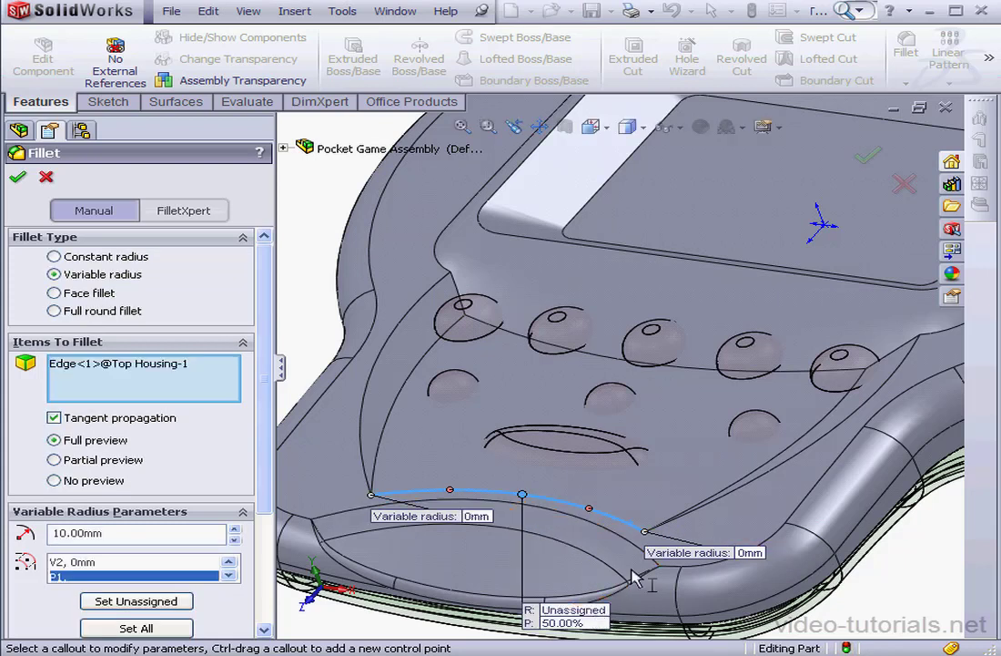
Add a control point at 50% of the front edge with a 20 mm radius and create the variable fillet
drag(589, 615, 657, 430)
click(654, 425)
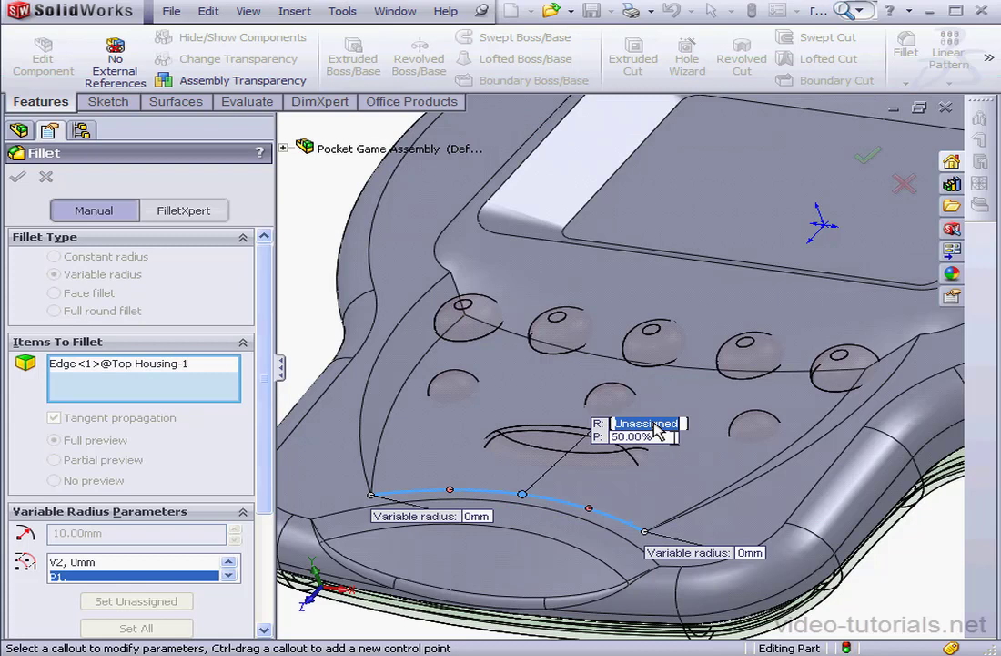
text(2)
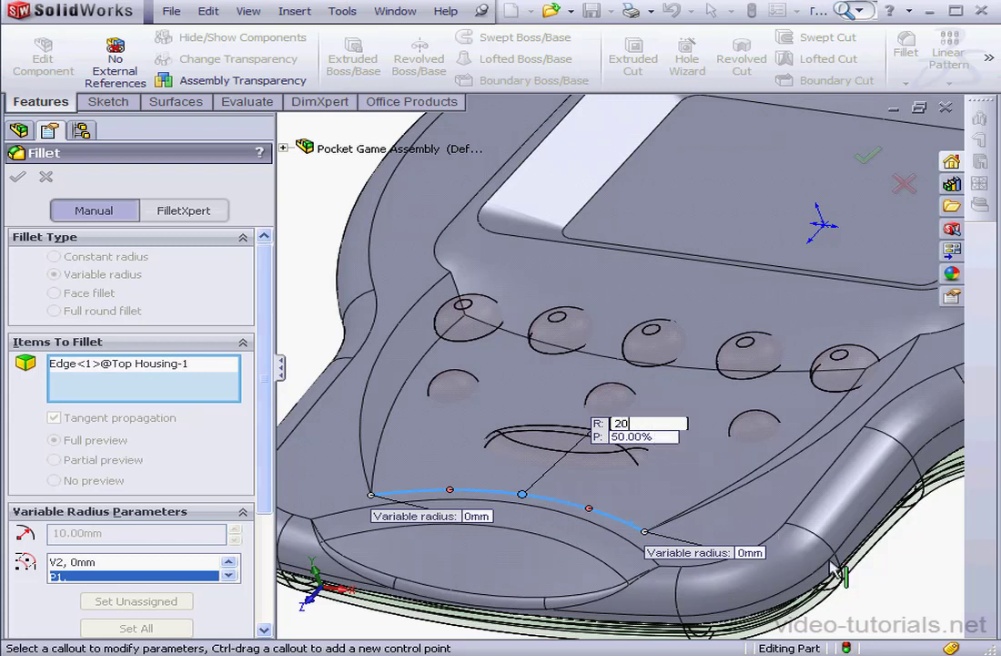
text(0)
key(Return)
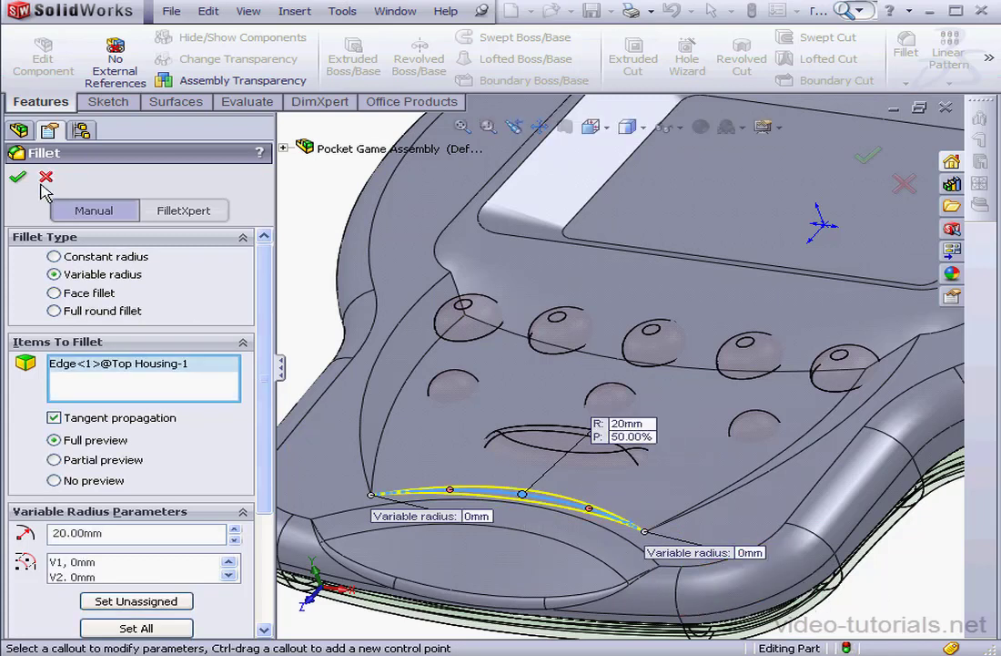
click(18, 176)
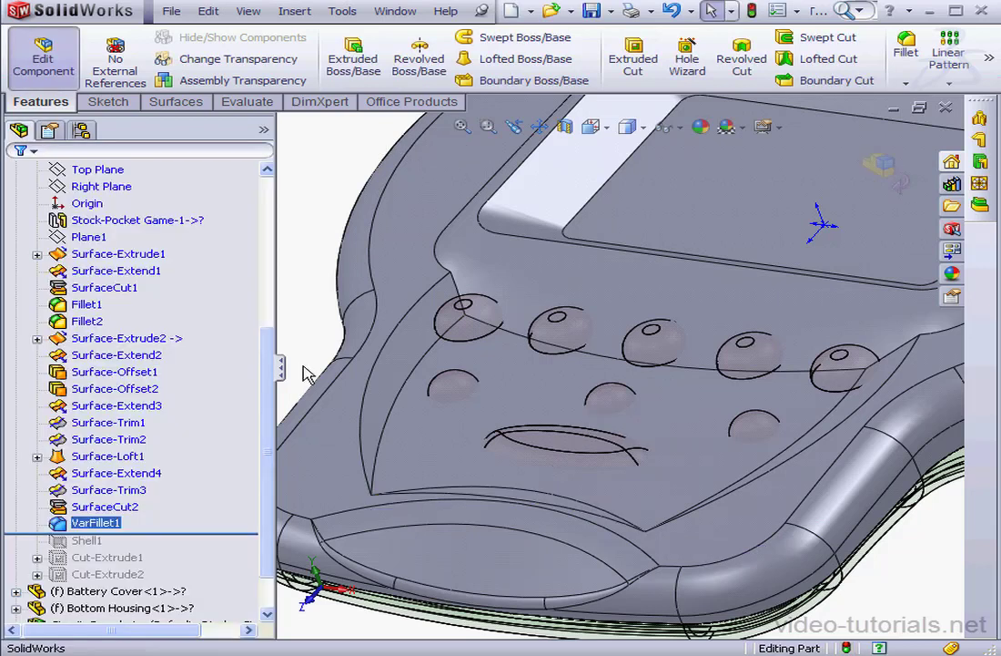
Fillet the two short corner edges at the rear of the button recess with a constant 10 mm radius
click(906, 47)
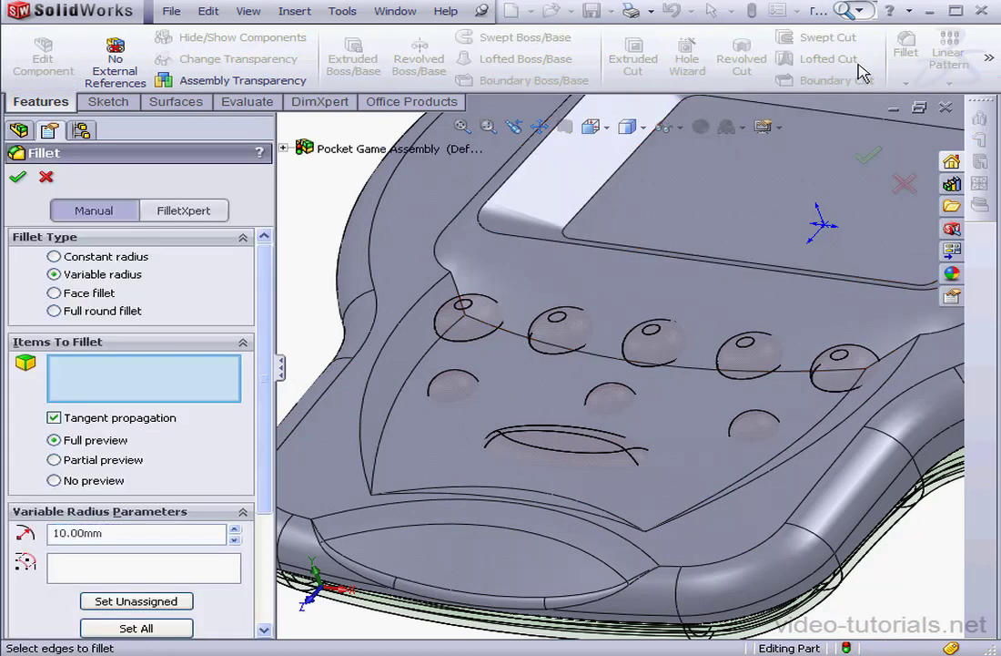
click(54, 256)
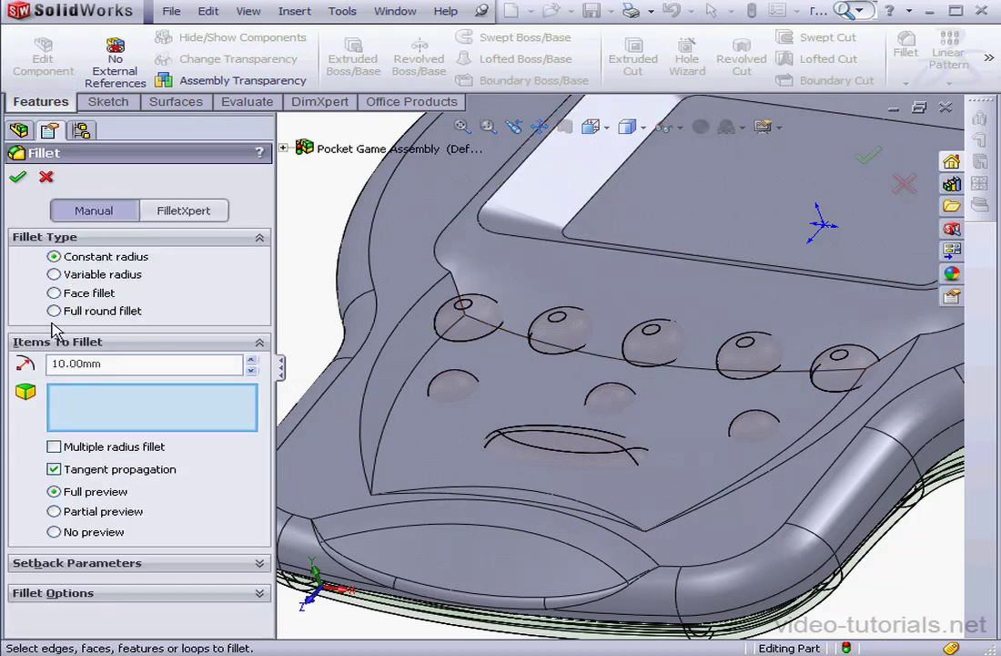
click(460, 293)
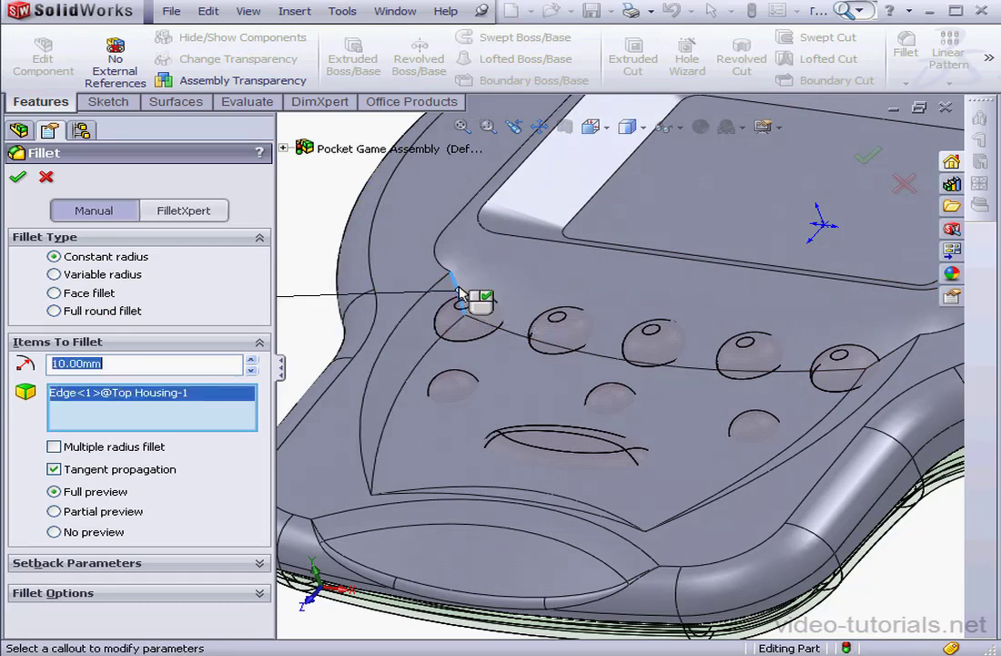
click(900, 354)
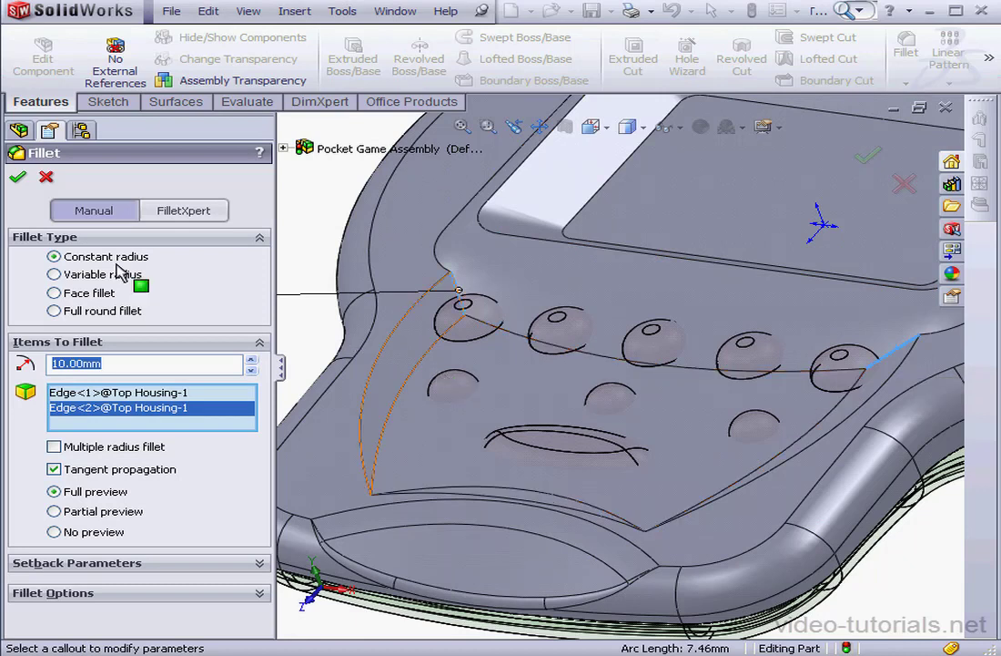
click(18, 176)
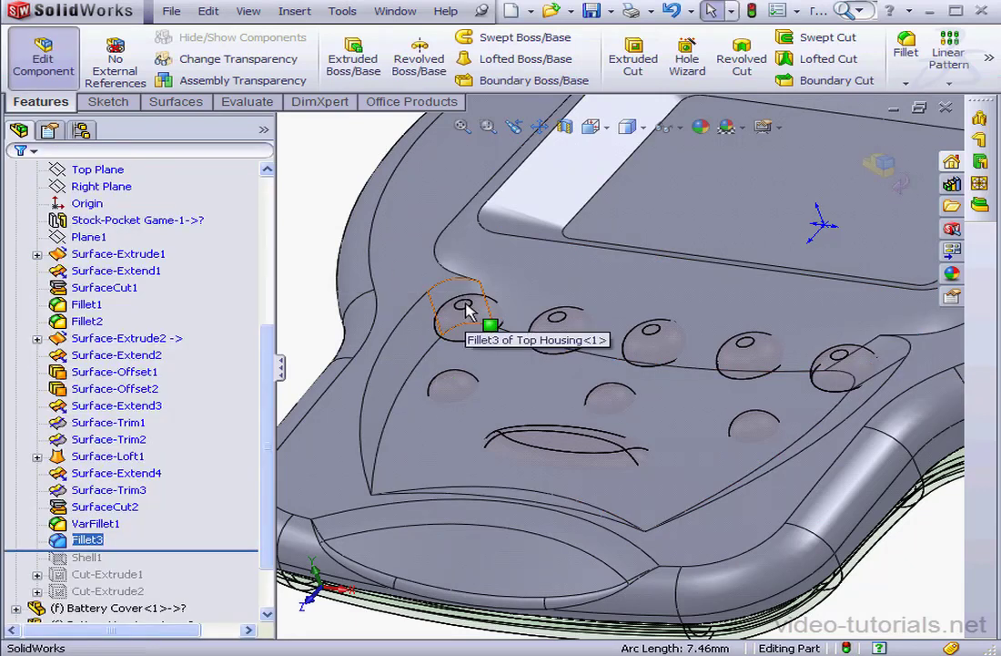
Start a variable radius fillet on the recess's left side edge and adjoining corner arc, with 0 mm at both outer ends
click(906, 50)
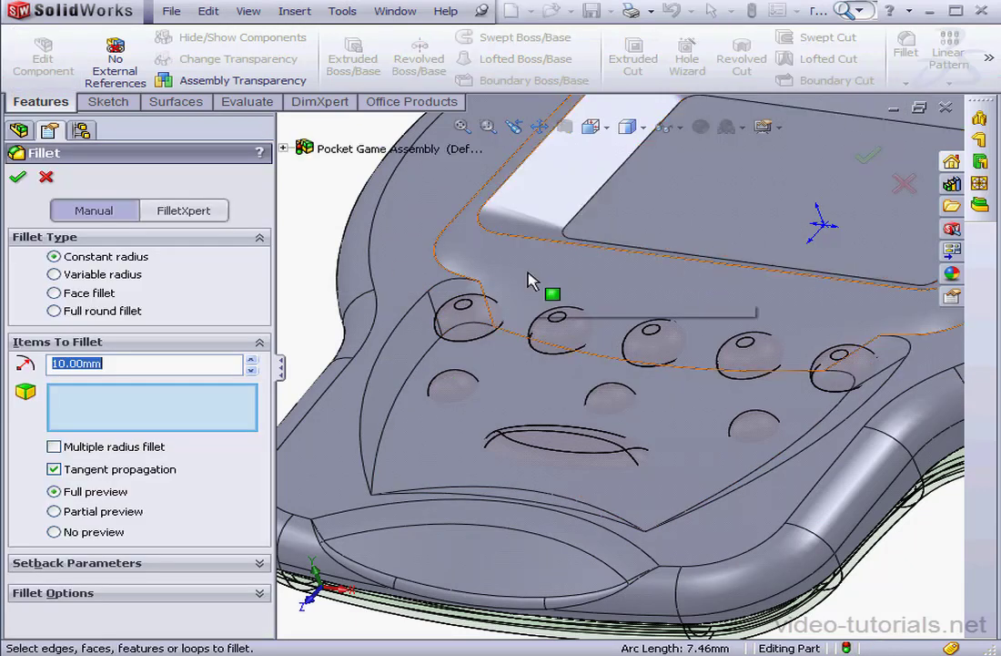
click(53, 275)
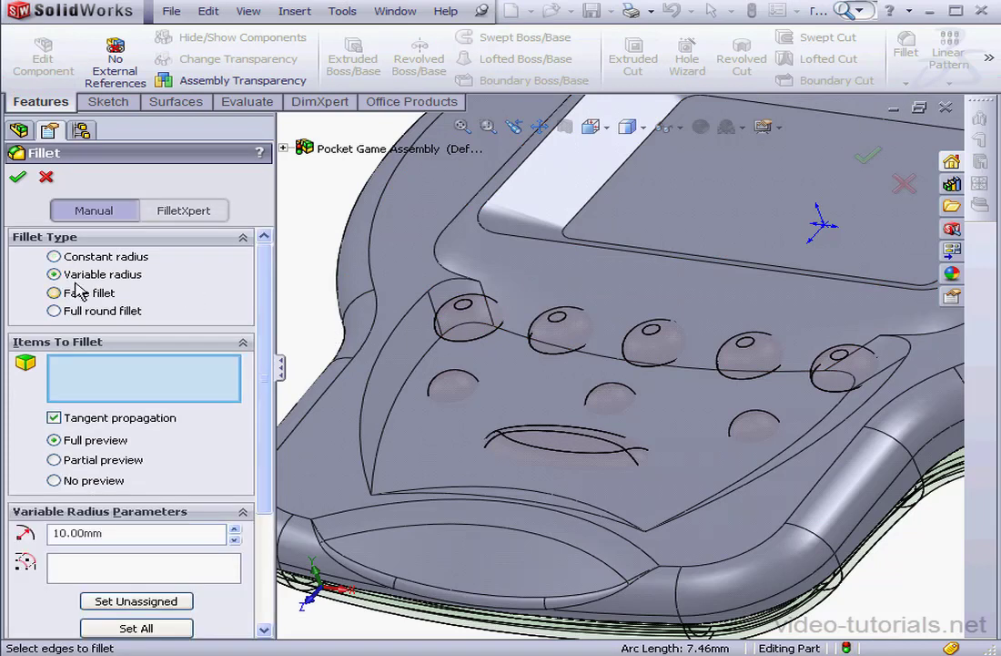
click(403, 335)
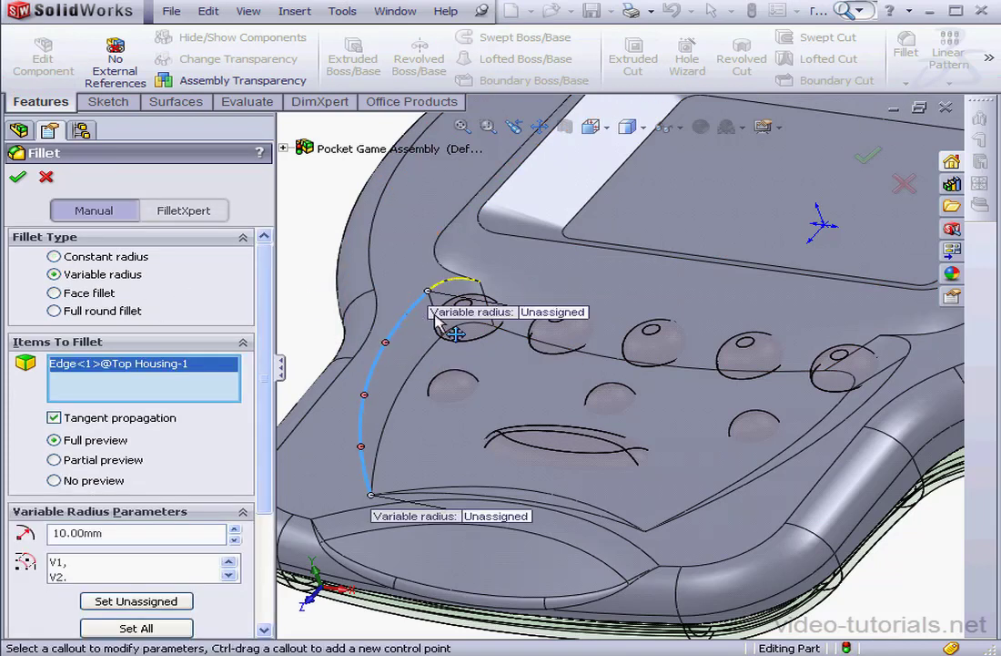
click(453, 290)
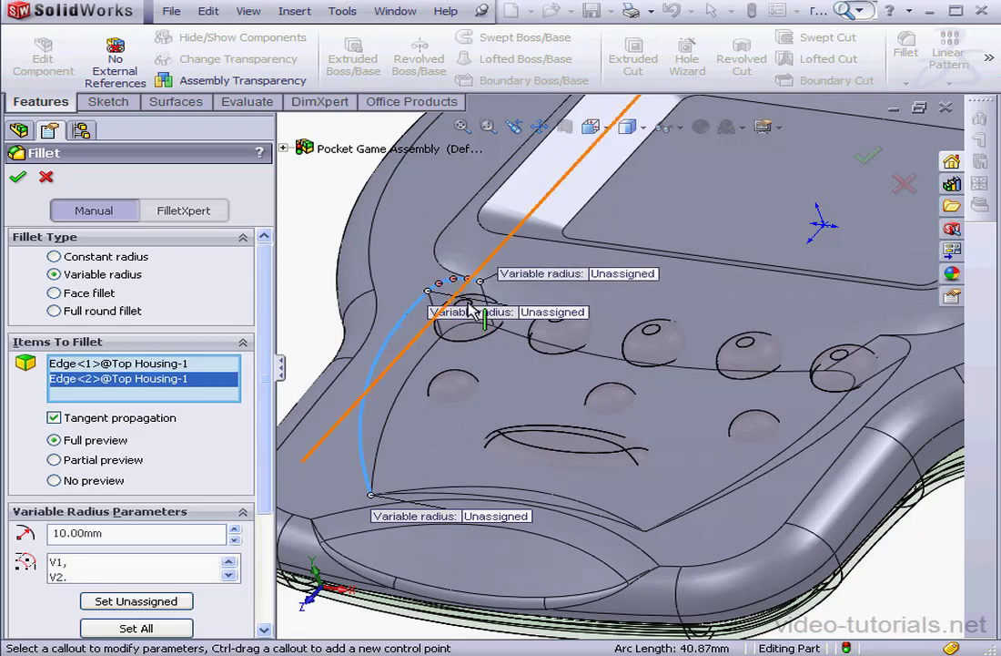
click(626, 274)
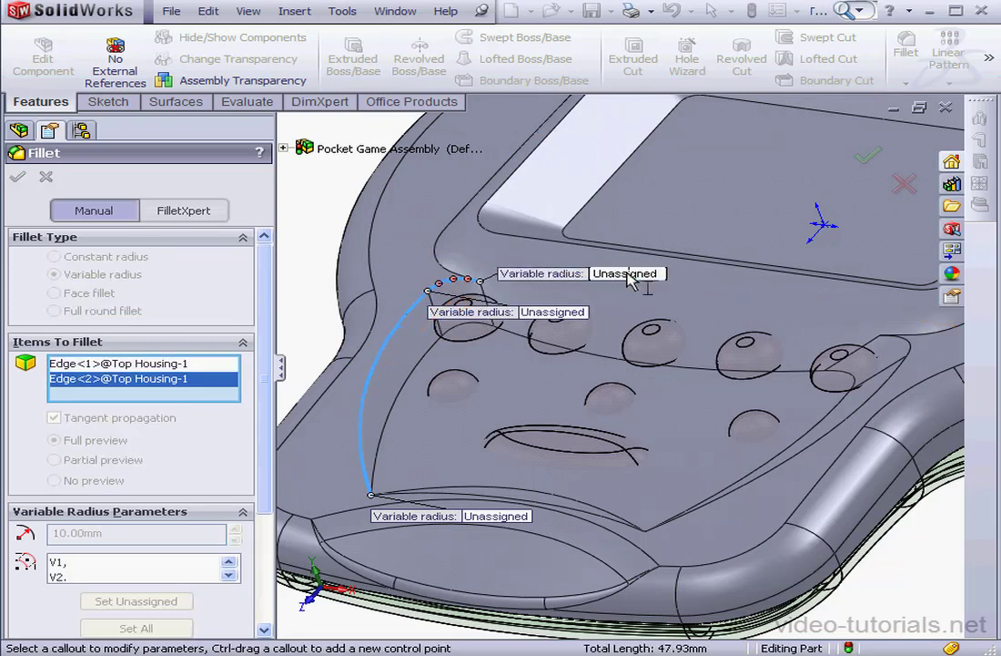
text(0)
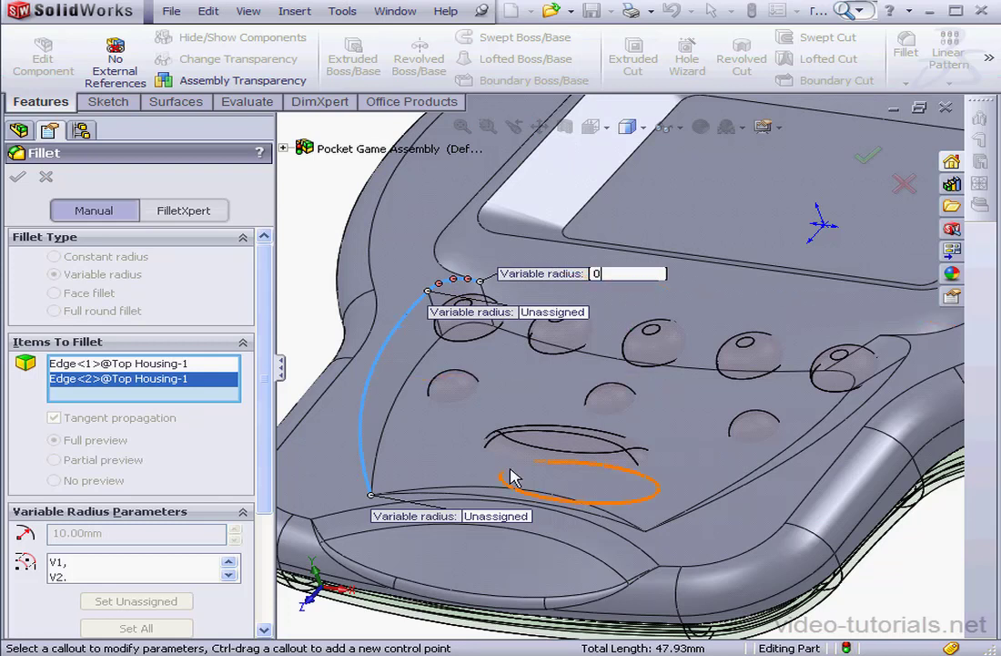
key(Return)
click(506, 516)
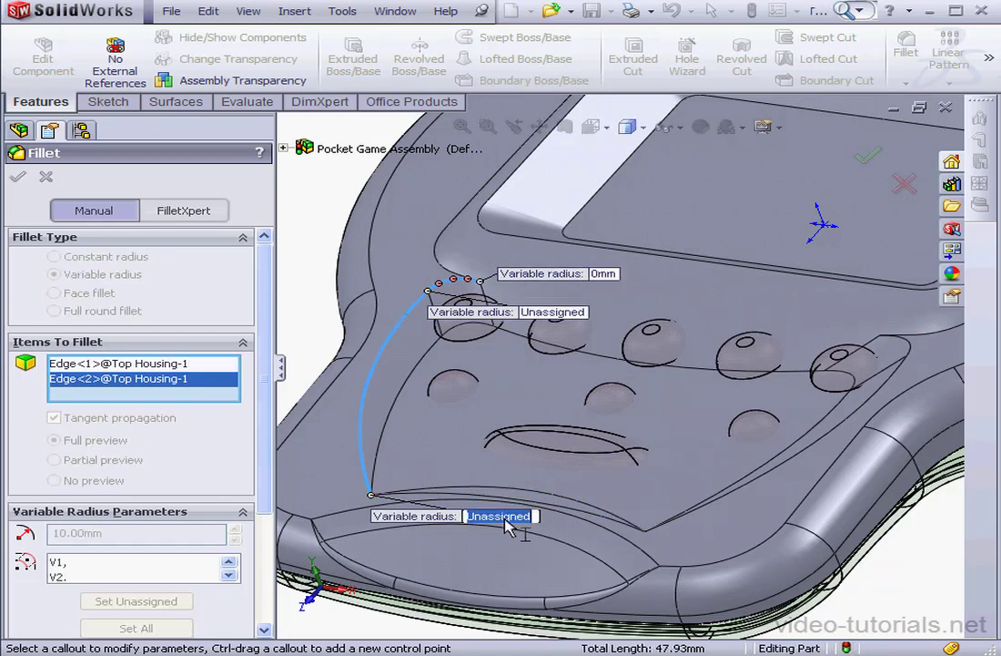
text(0)
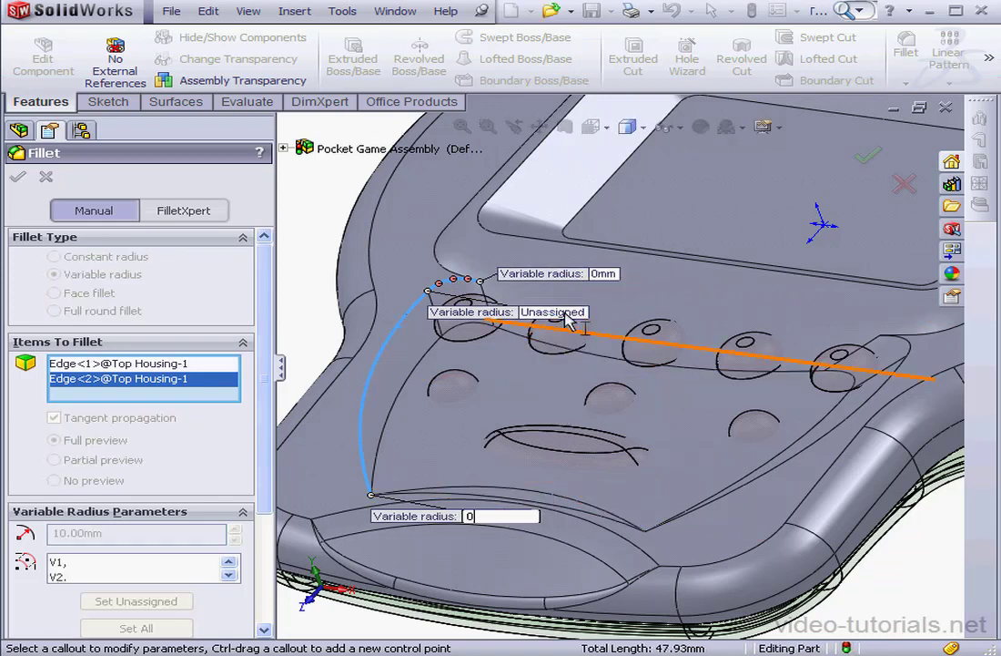
key(Return)
Set the radius to 5 mm at the point where the left side edge meets its corner arc
click(562, 313)
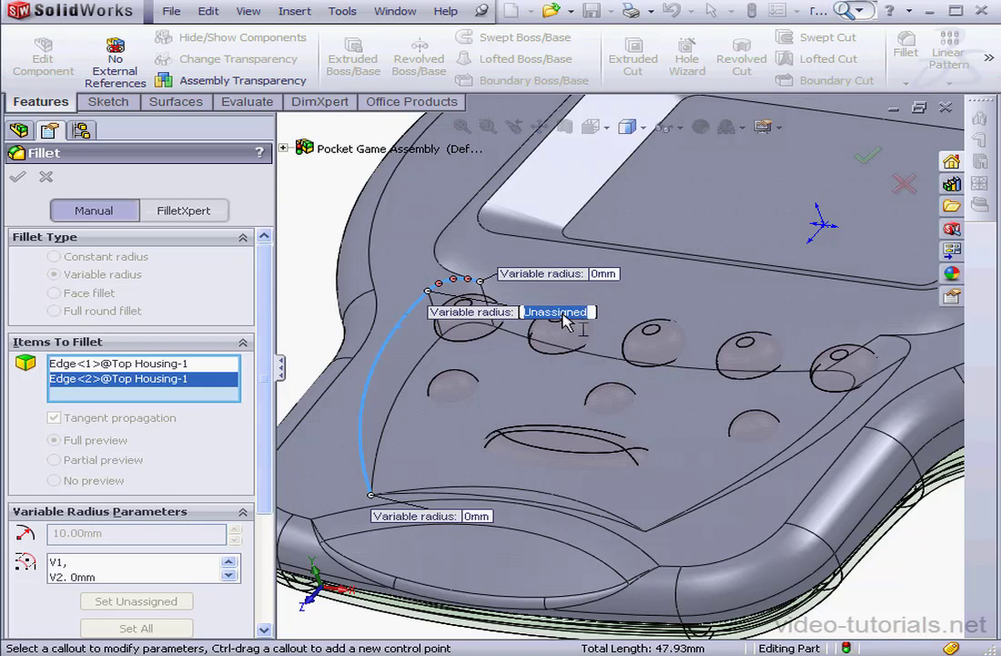
text(5)
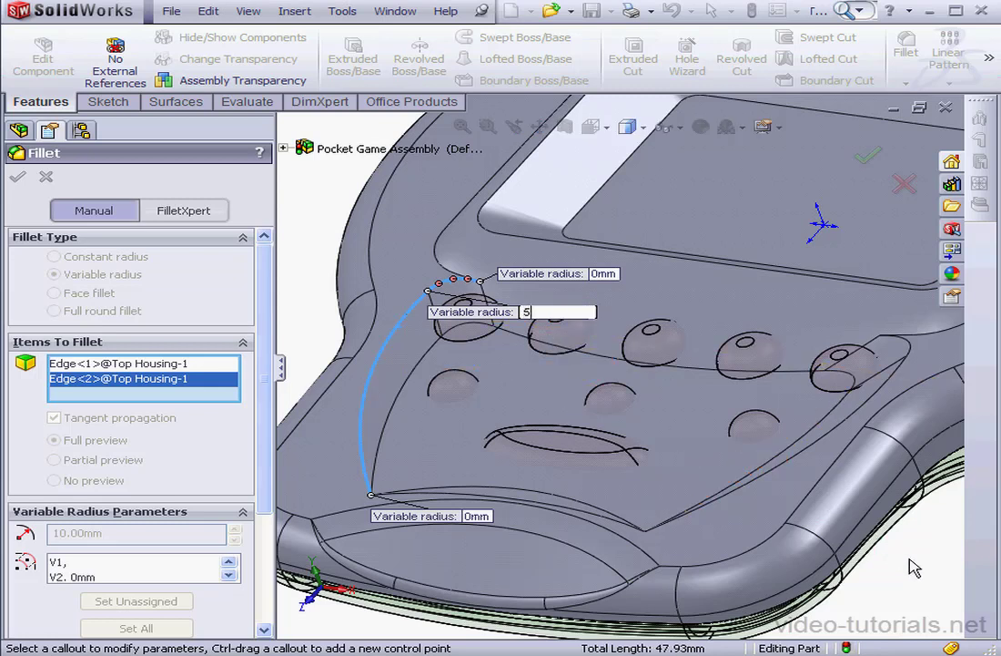
key(Return)
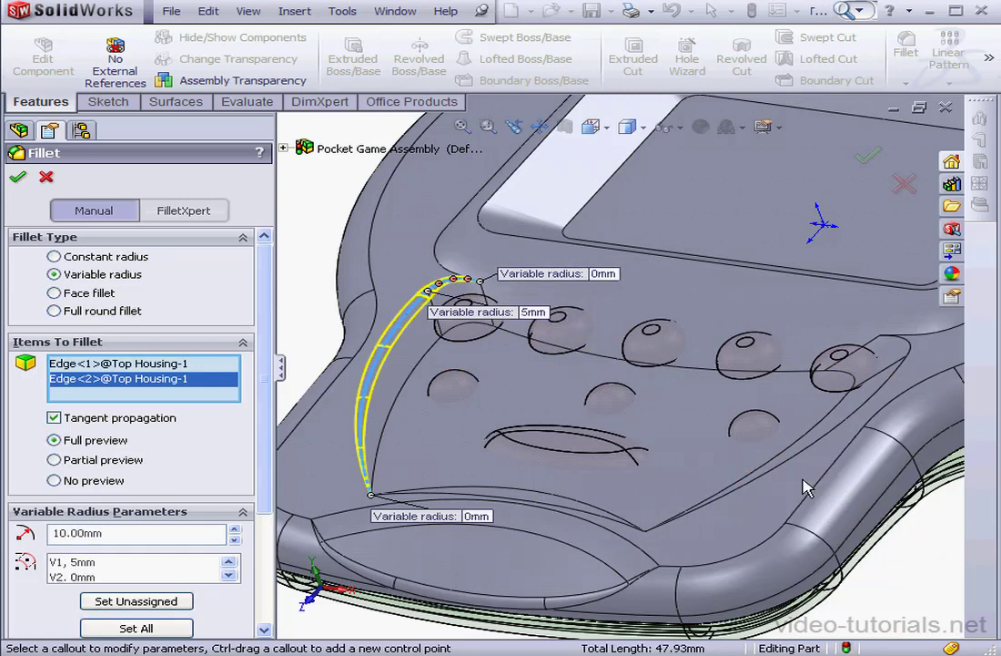
Add the recess's right side edge and its corner arc to the variable fillet, with 0 mm radius at both outer ends
click(785, 466)
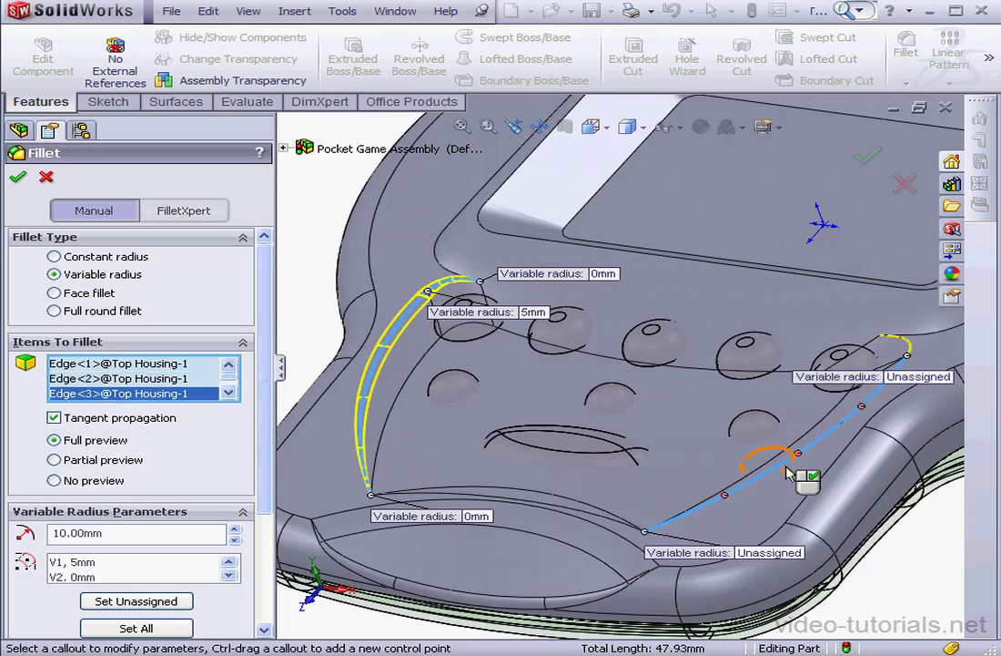
click(907, 350)
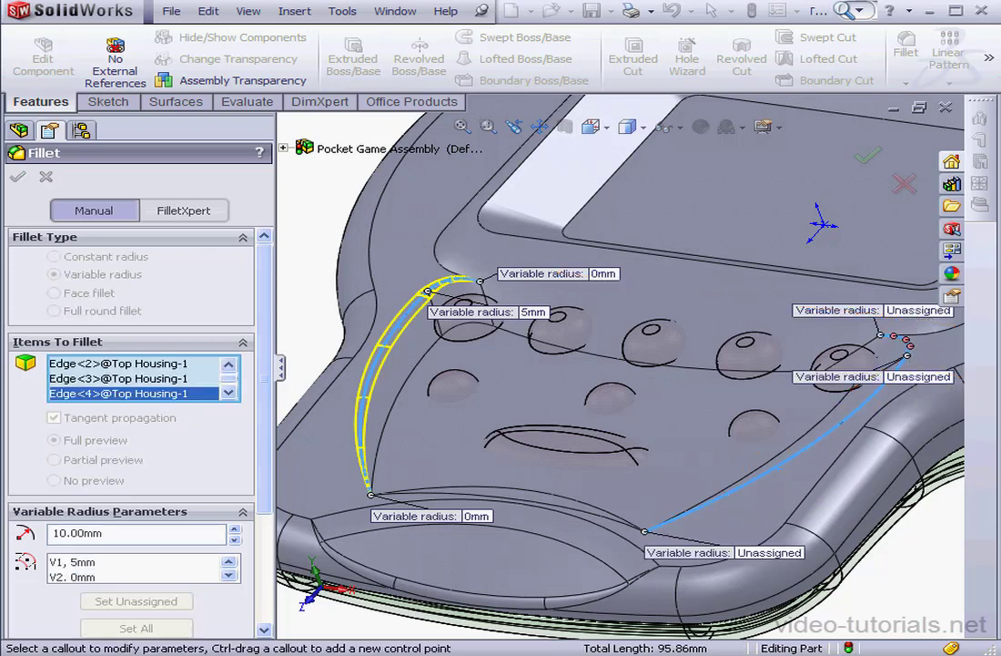
click(919, 310)
text(0)
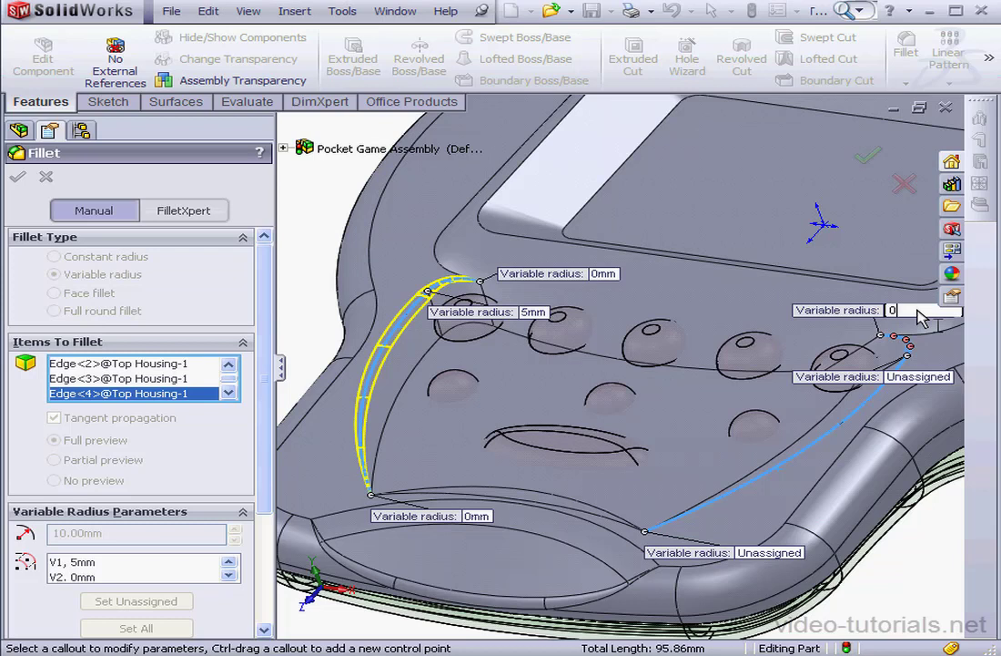
key(Return)
click(772, 552)
text(0)
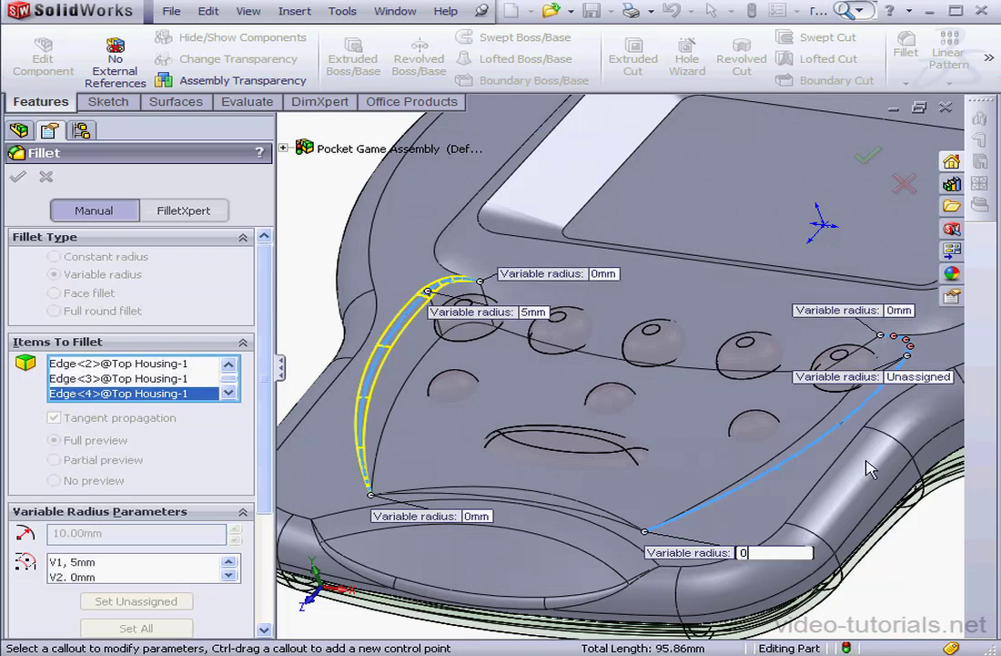
key(Return)
Set the radius to 5 mm where the right side edge meets its corner arc and create the variable fillet
click(921, 376)
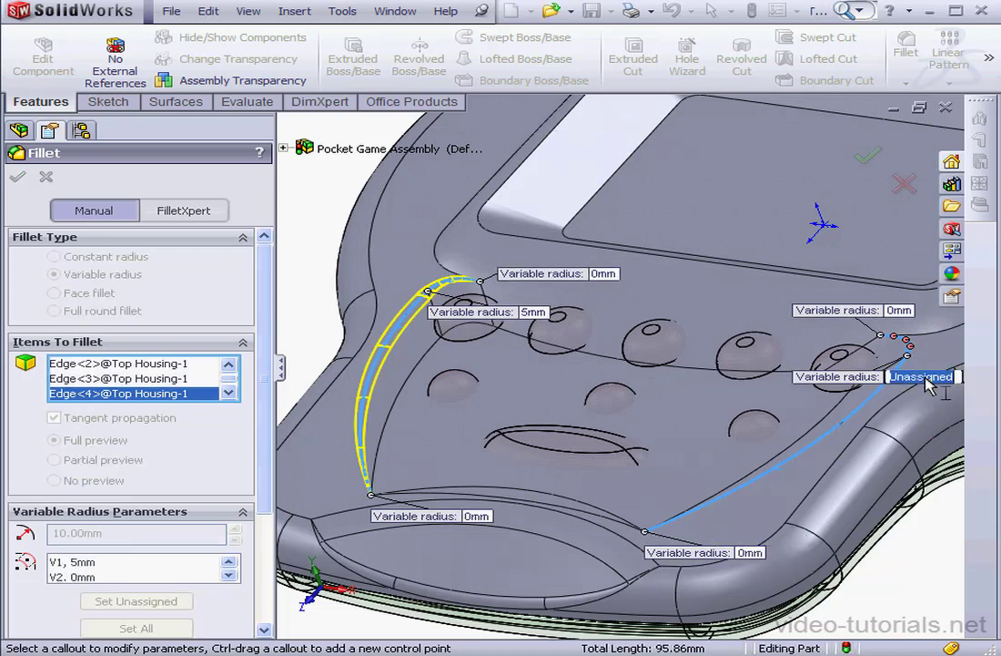
text(5)
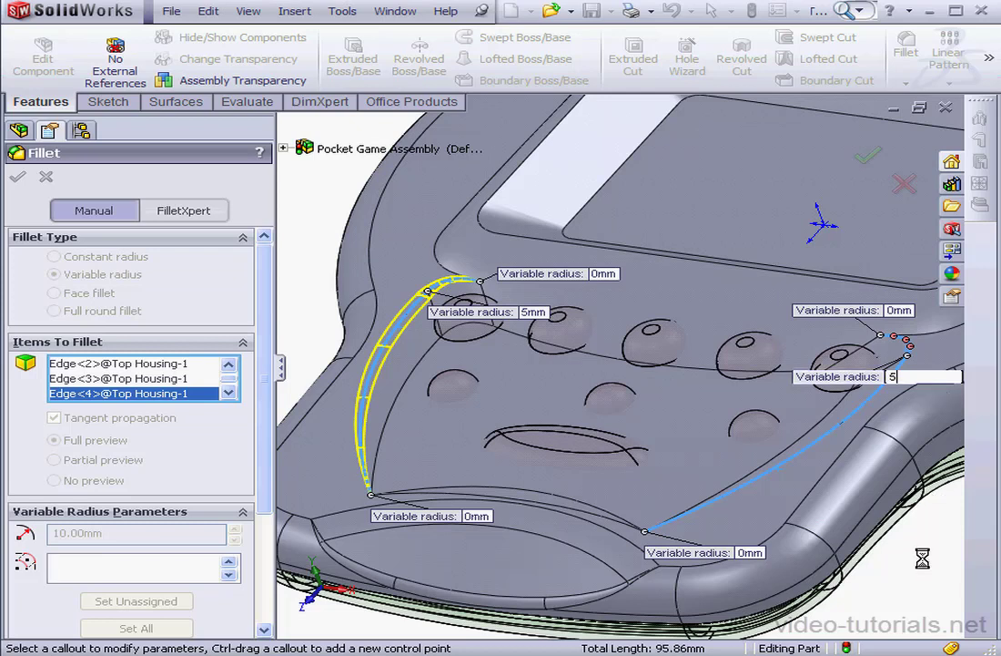
key(Return)
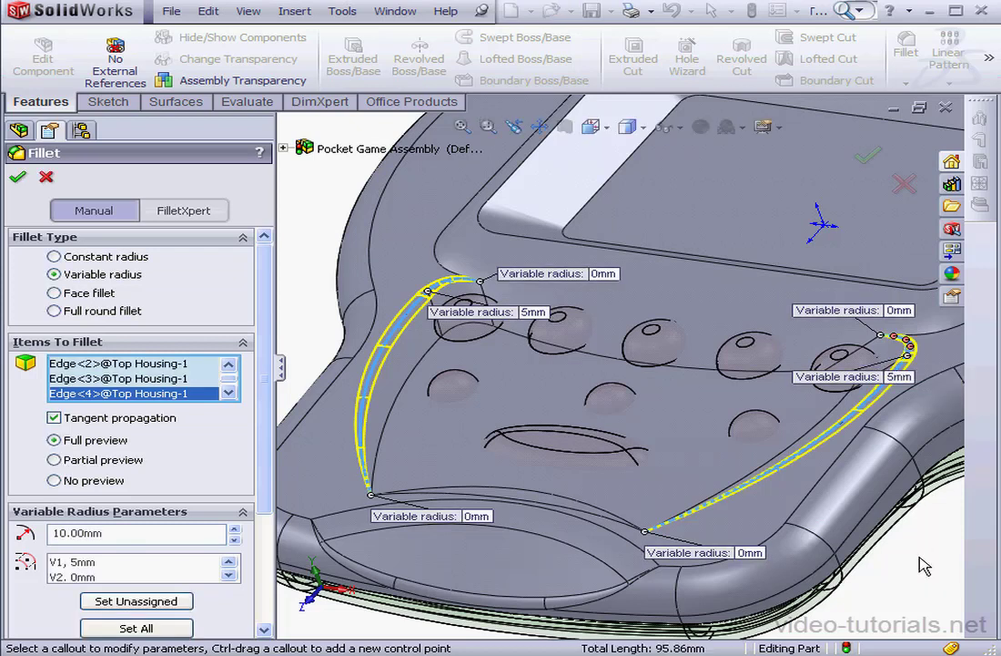
click(19, 179)
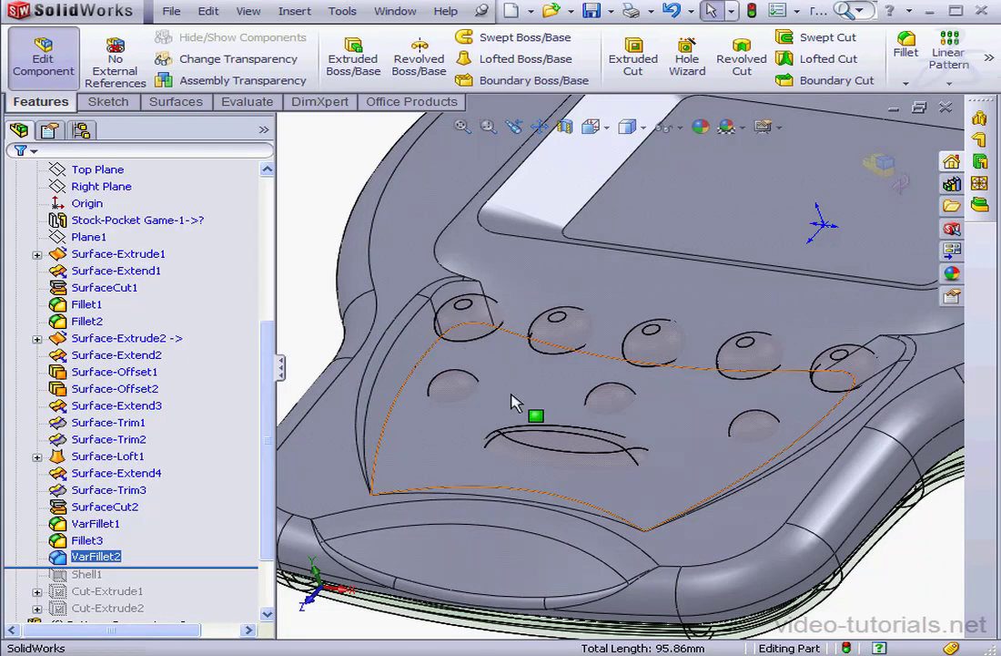